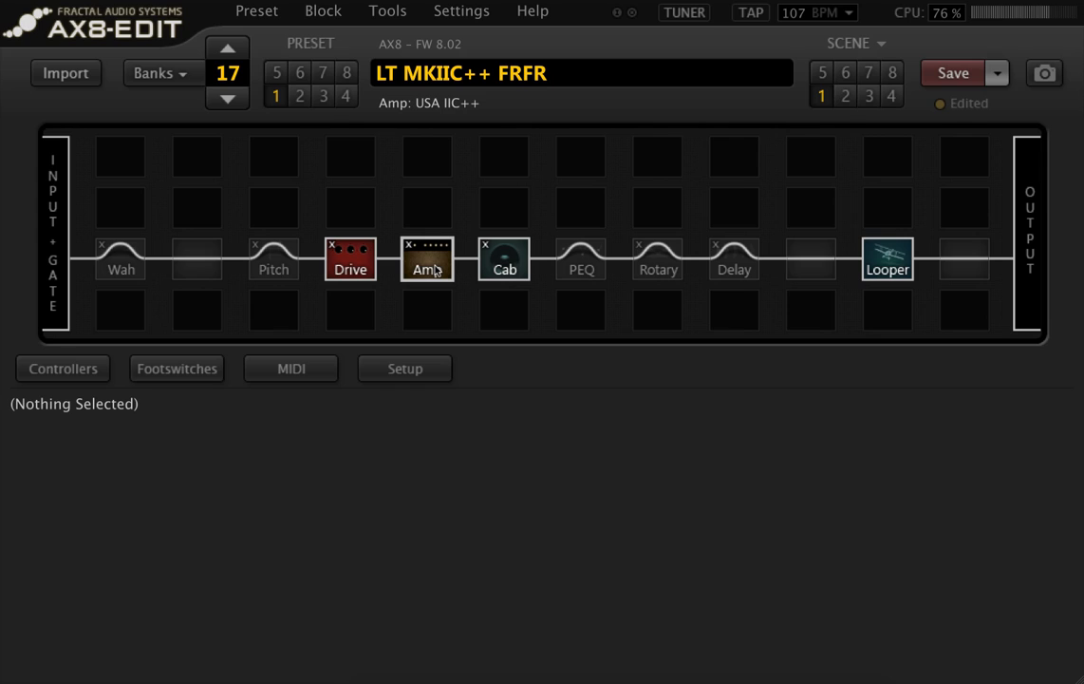
Save the Amp block to the block library under the name "LT C++".
right_click(435, 271)
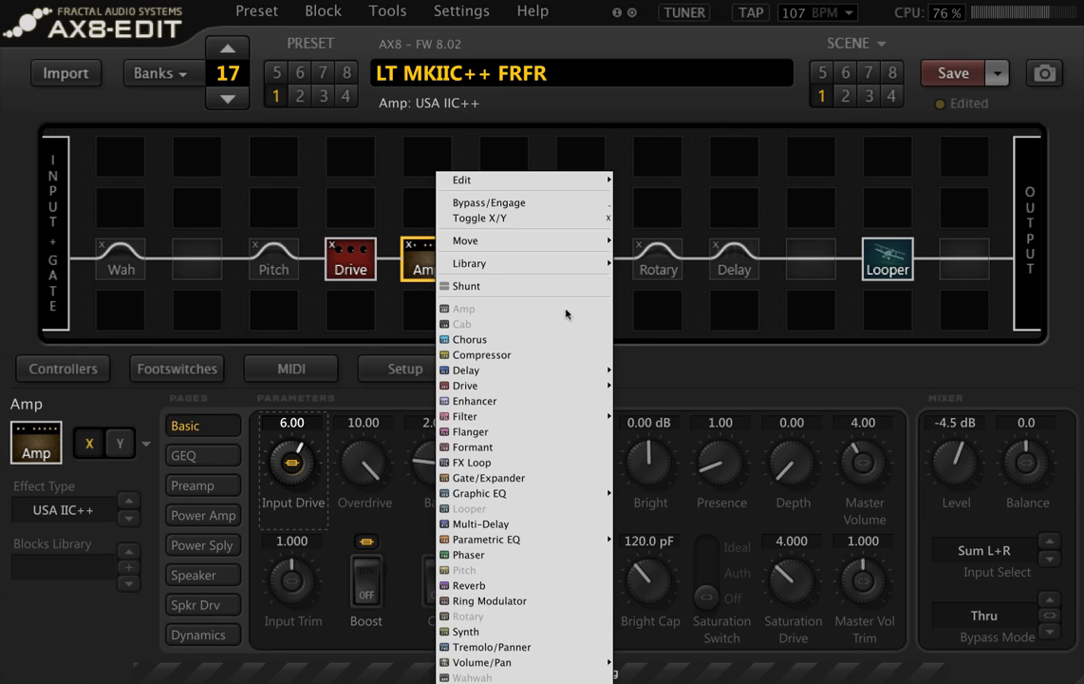
mouse_move(552, 264)
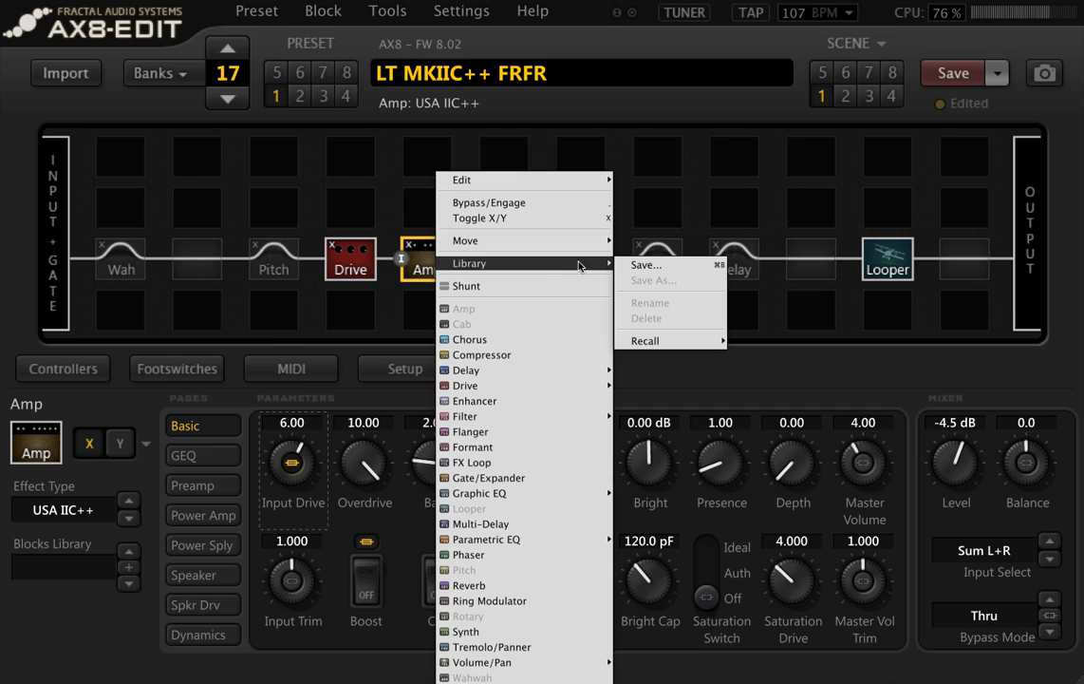
mouse_move(660, 346)
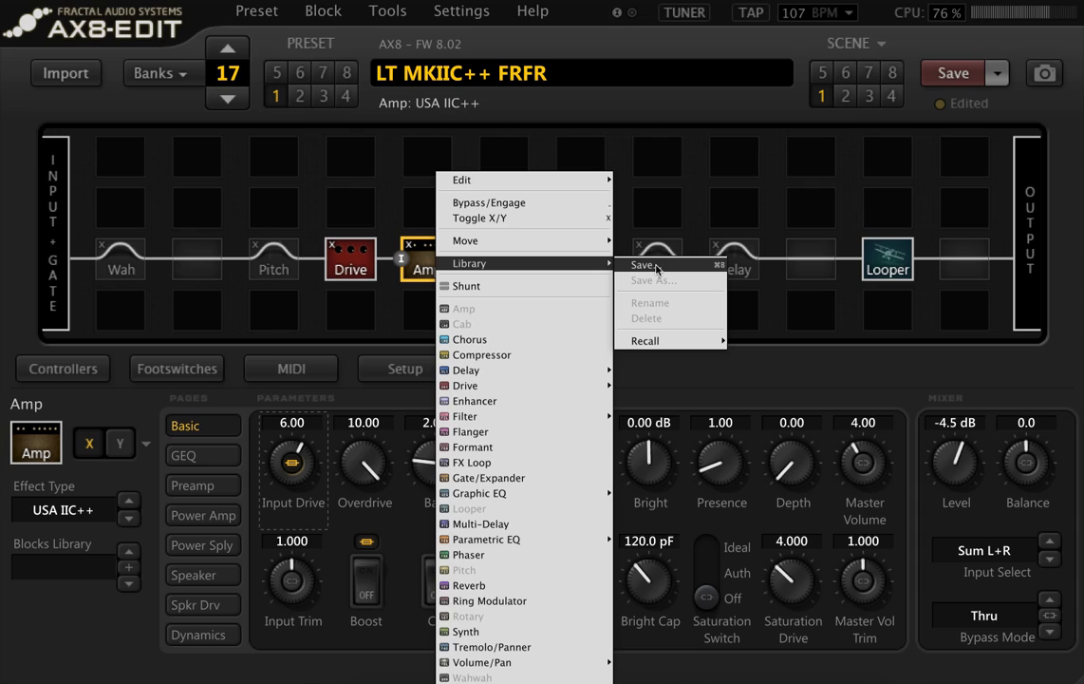
left_click(655, 268)
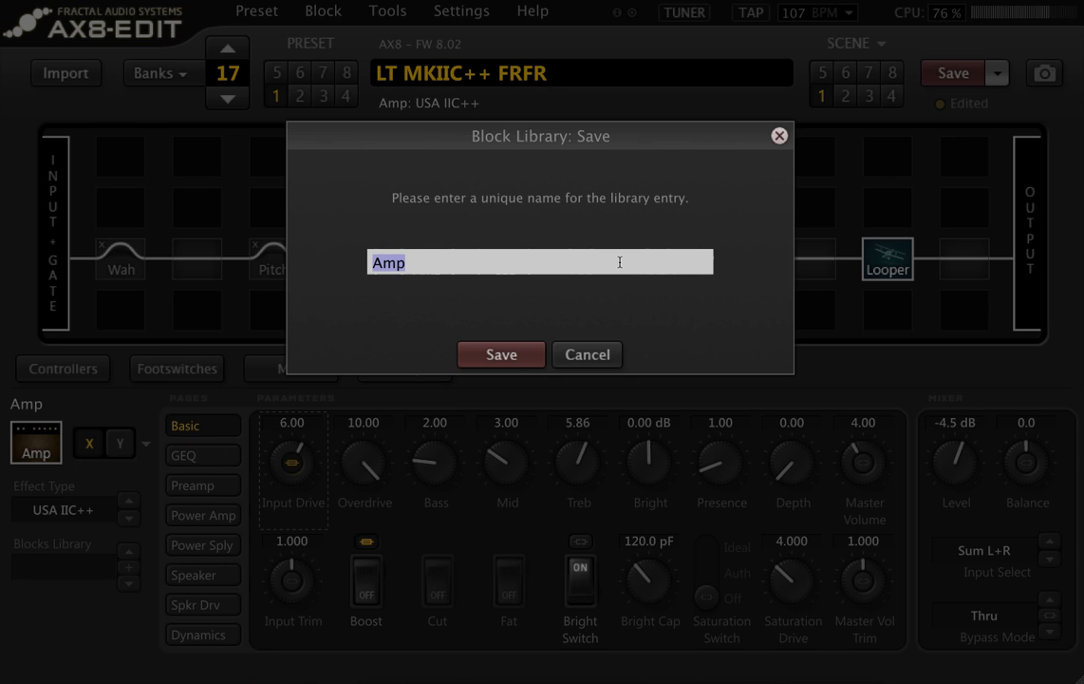
type("LT C++")
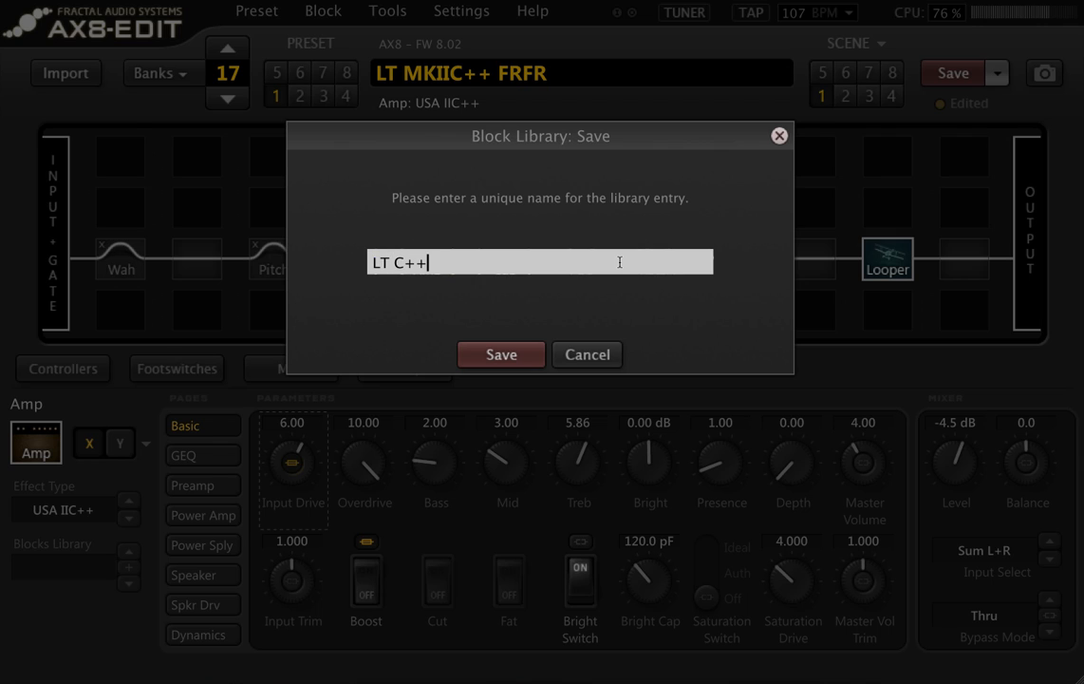
key("Return")
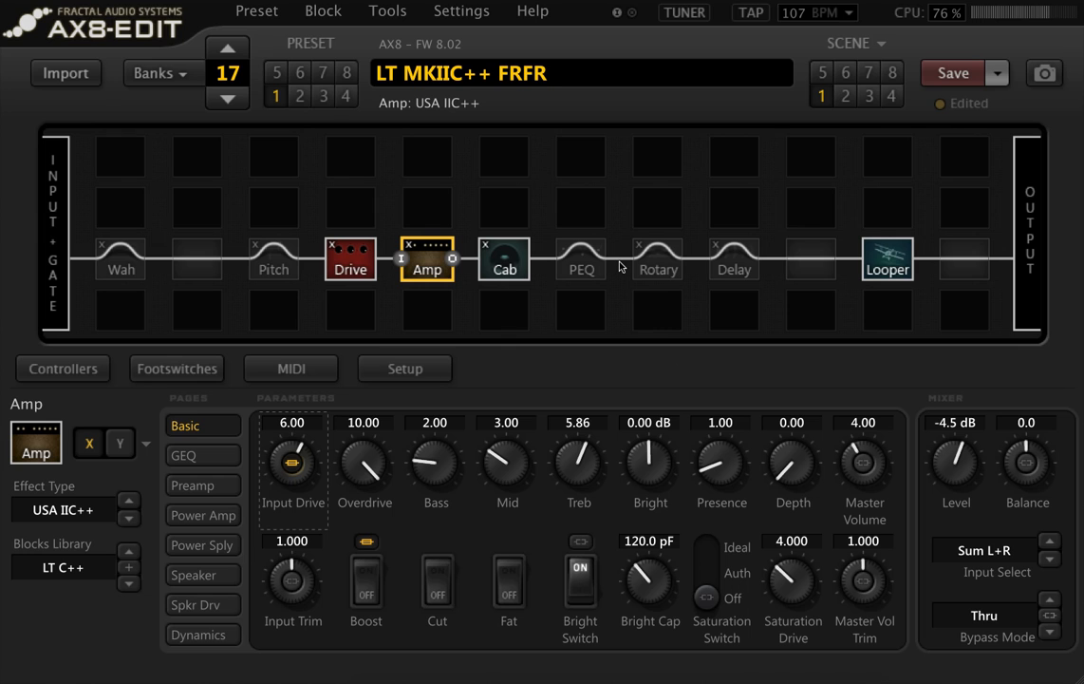
Review the saved block library entries available for the Cab block without recalling one.
left_click(504, 266)
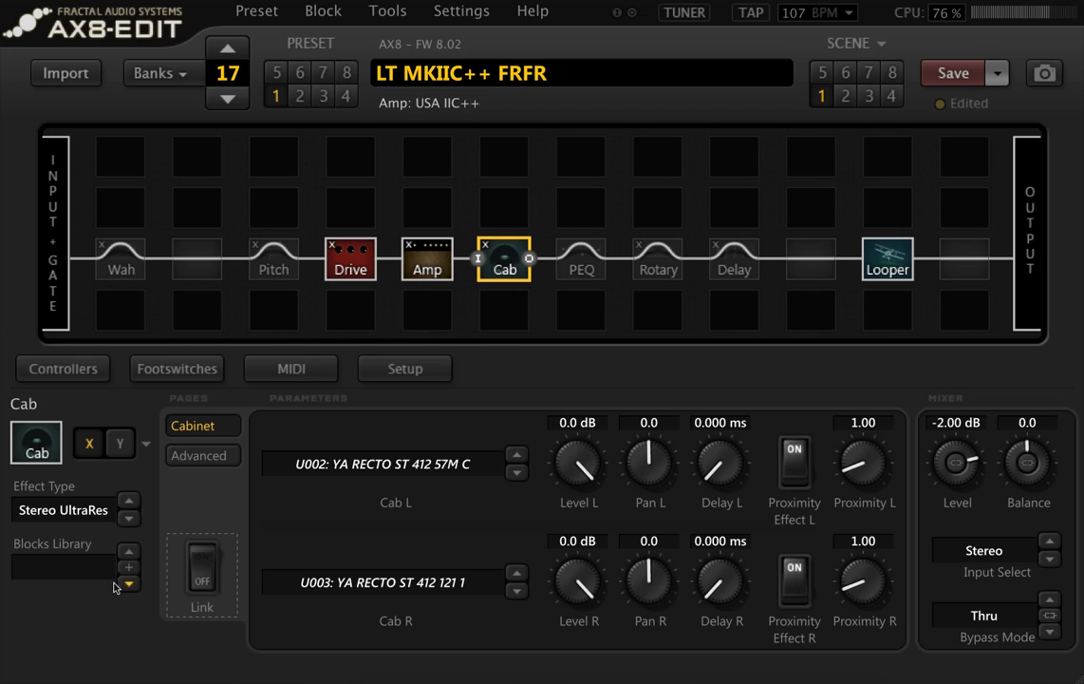
left_click(58, 568)
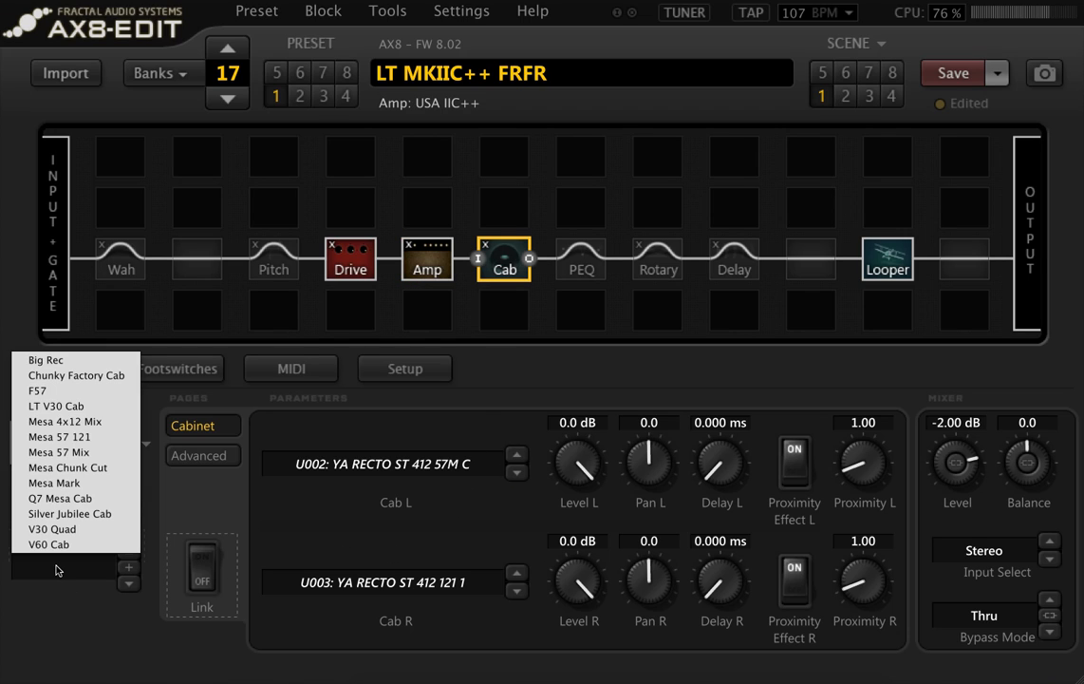
left_click(257, 544)
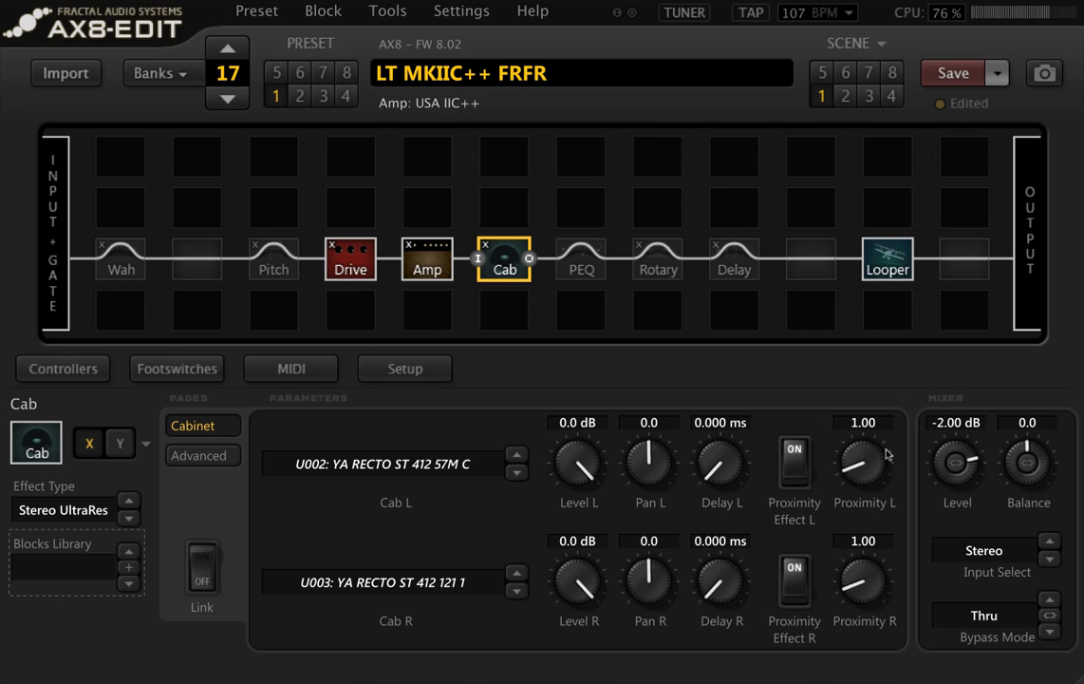
Save the Drive block to the block library under the name "Pre Boost".
left_click(351, 270)
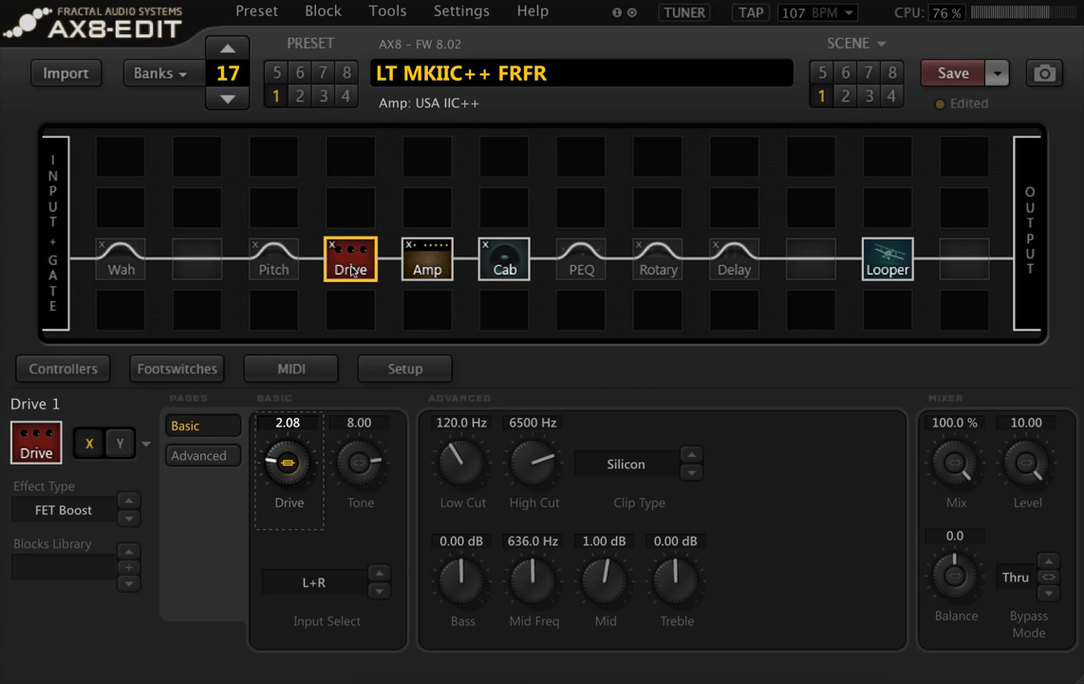
right_click(351, 271)
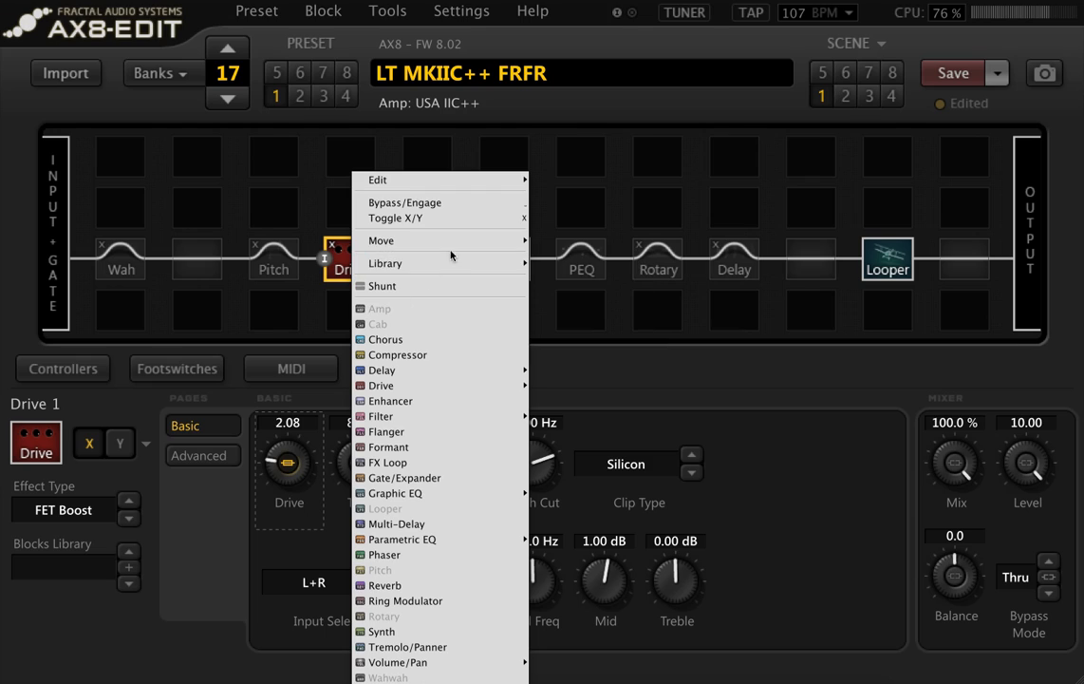
mouse_move(482, 182)
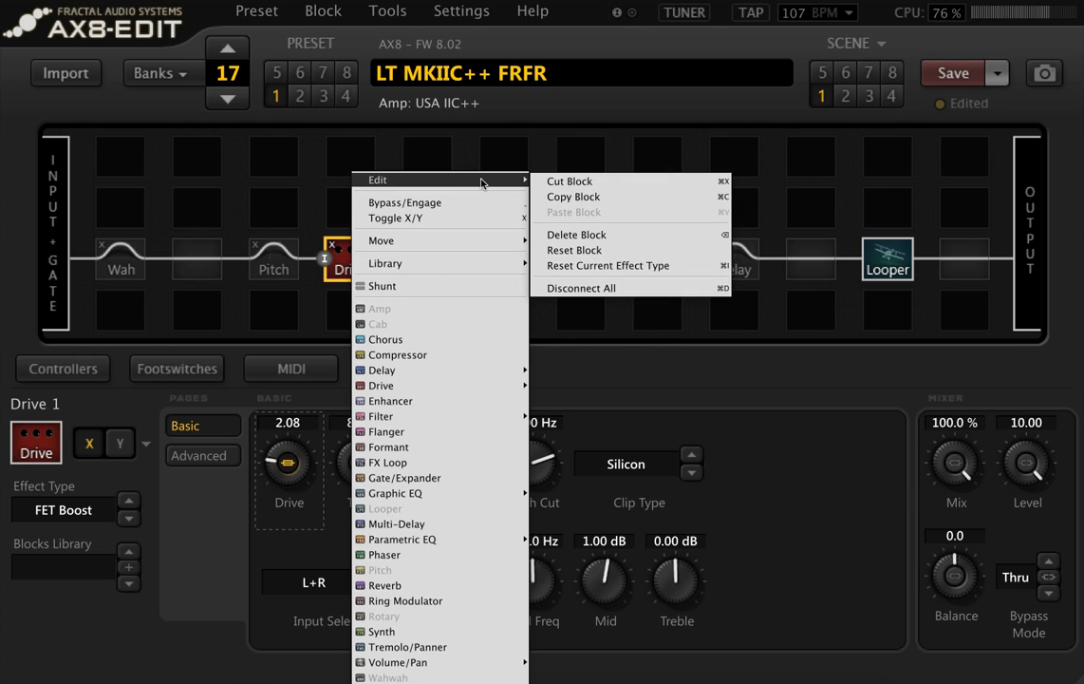
mouse_move(489, 264)
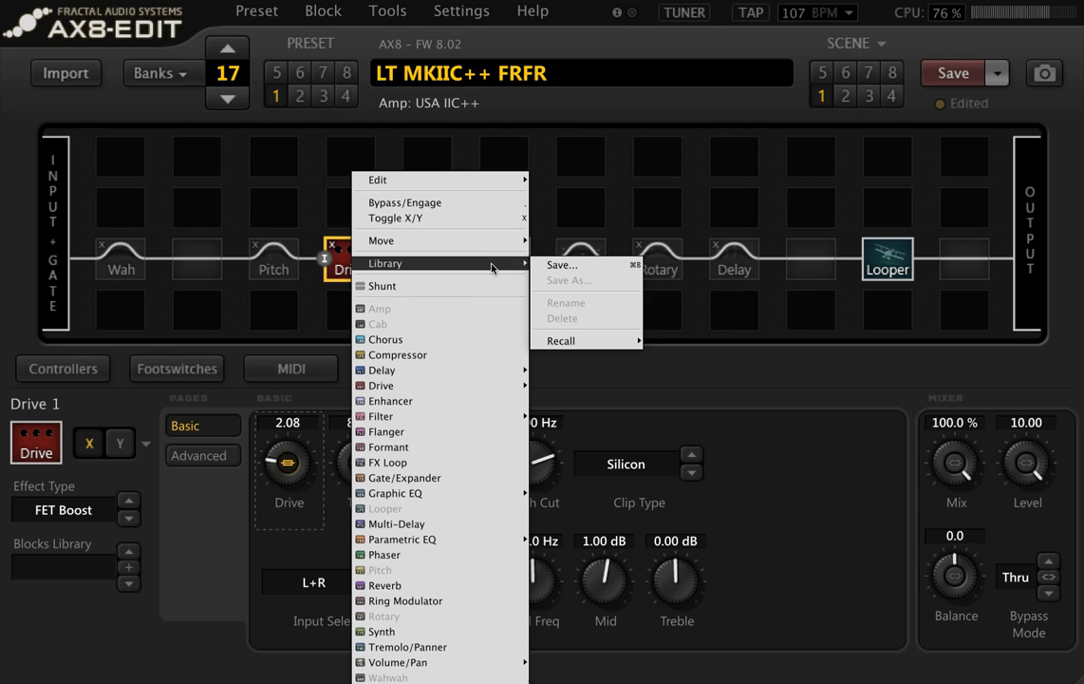
left_click(561, 267)
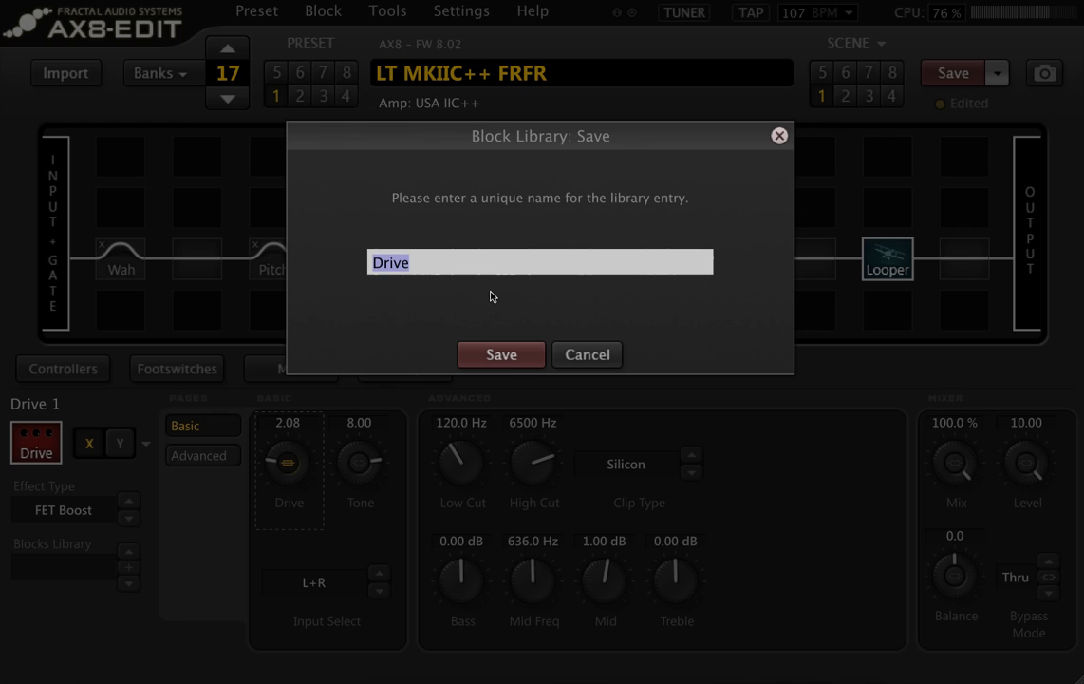
type("Pree boo")
key("BackSpace")
key("BackSpace")
key("BackSpace")
key("BackSpace")
key("BackSpace")
type("Boos")
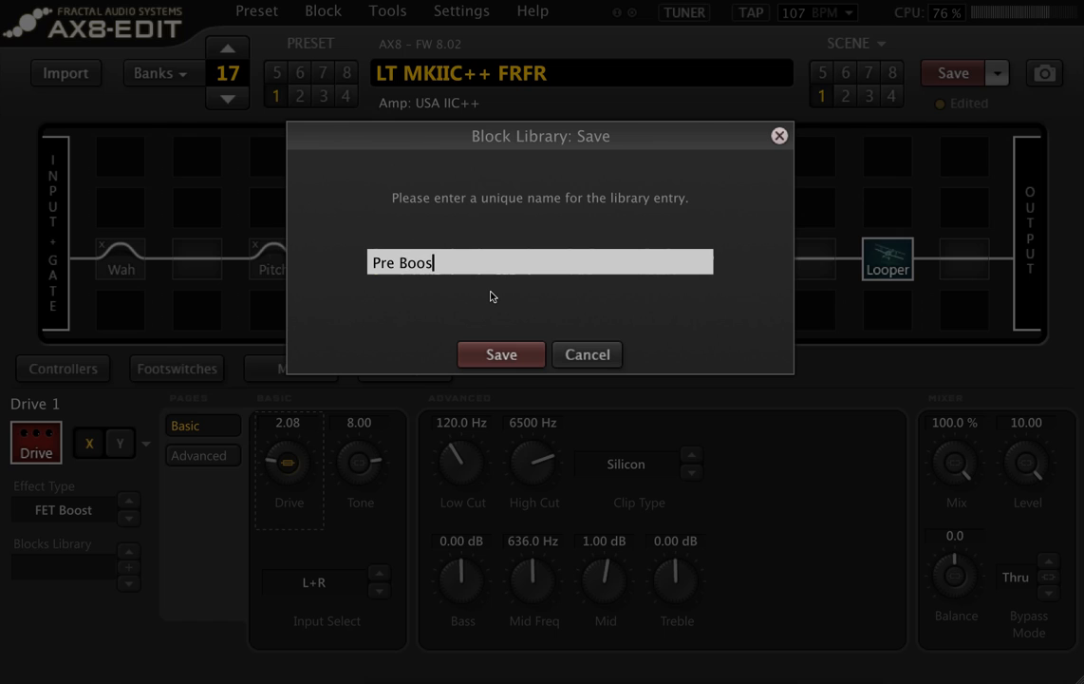
type("t")
key("Return")
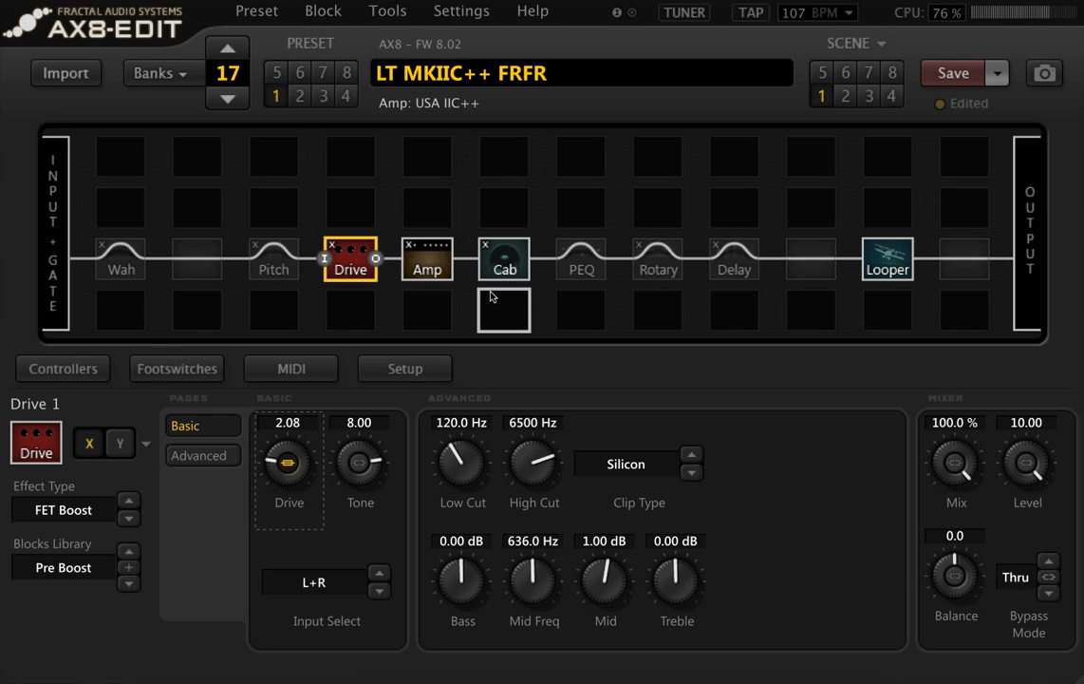
Load factory preset 13-8, So Many Roads, from banks 1-16.
left_click(167, 71)
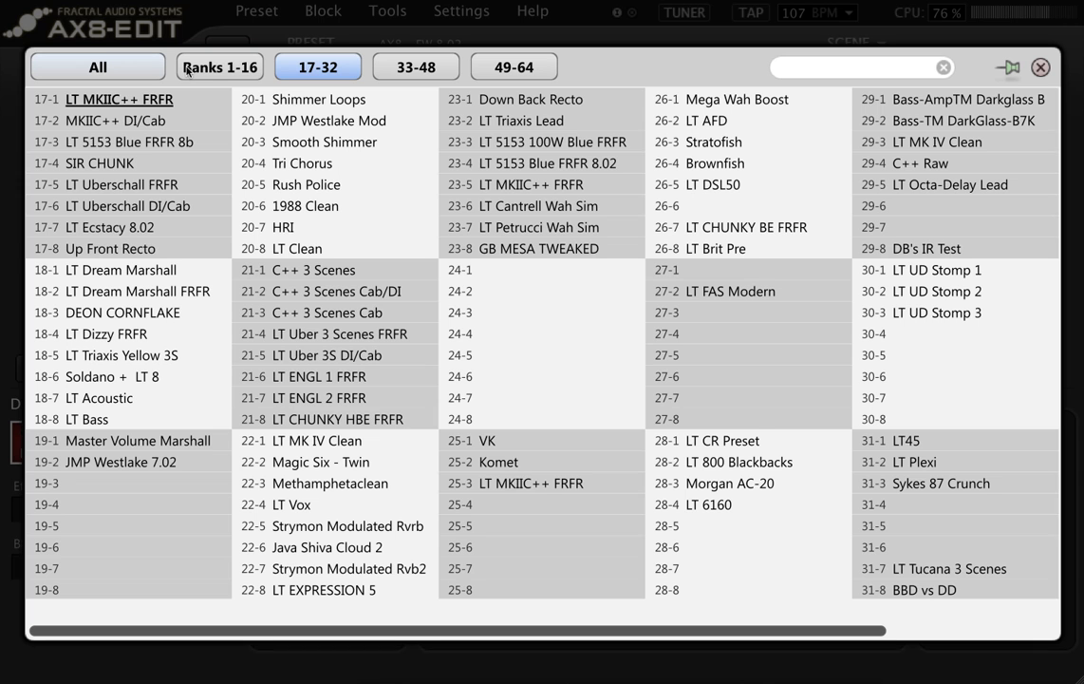
left_click(197, 66)
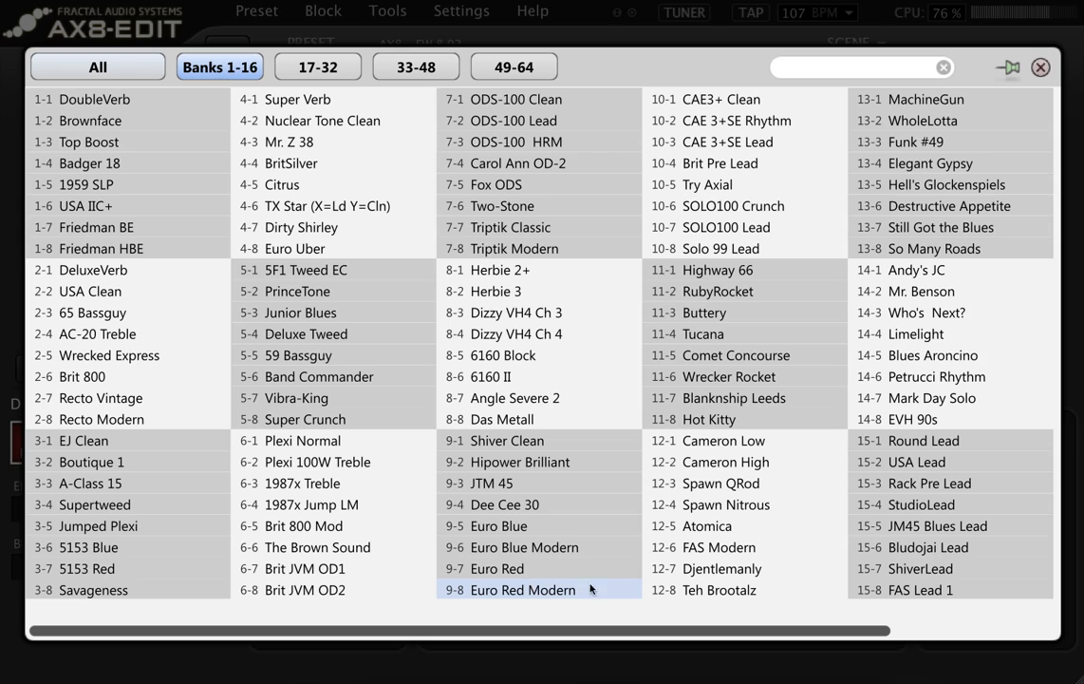
left_click(947, 255)
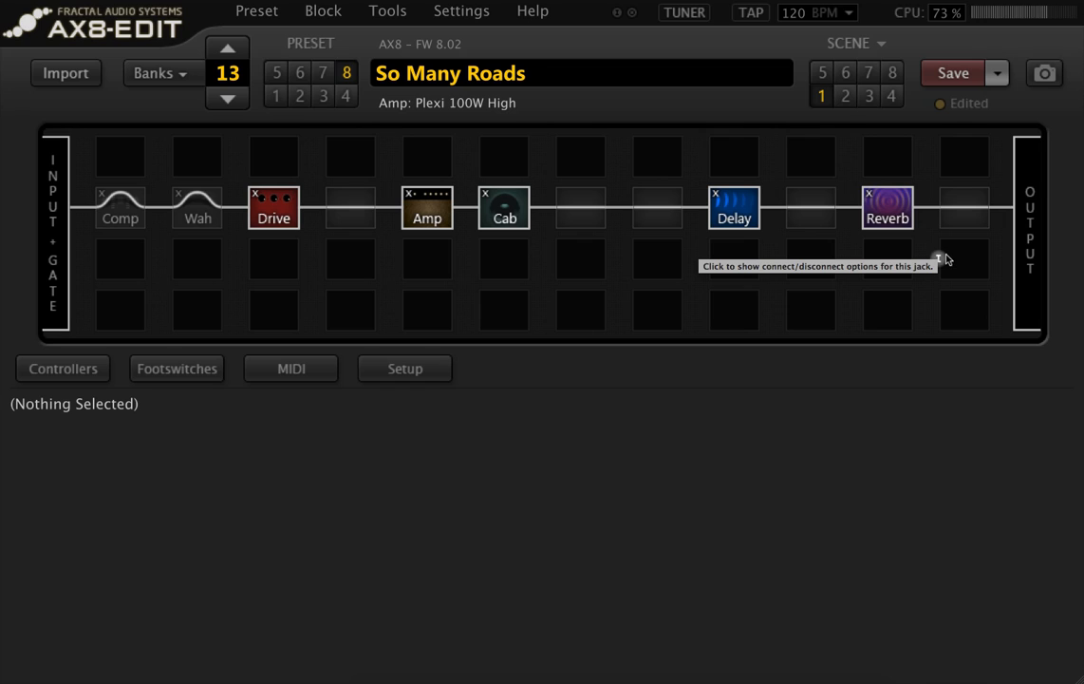
Save the Delay block of So Many Roads to the block library as "SMR Delay".
left_click(732, 212)
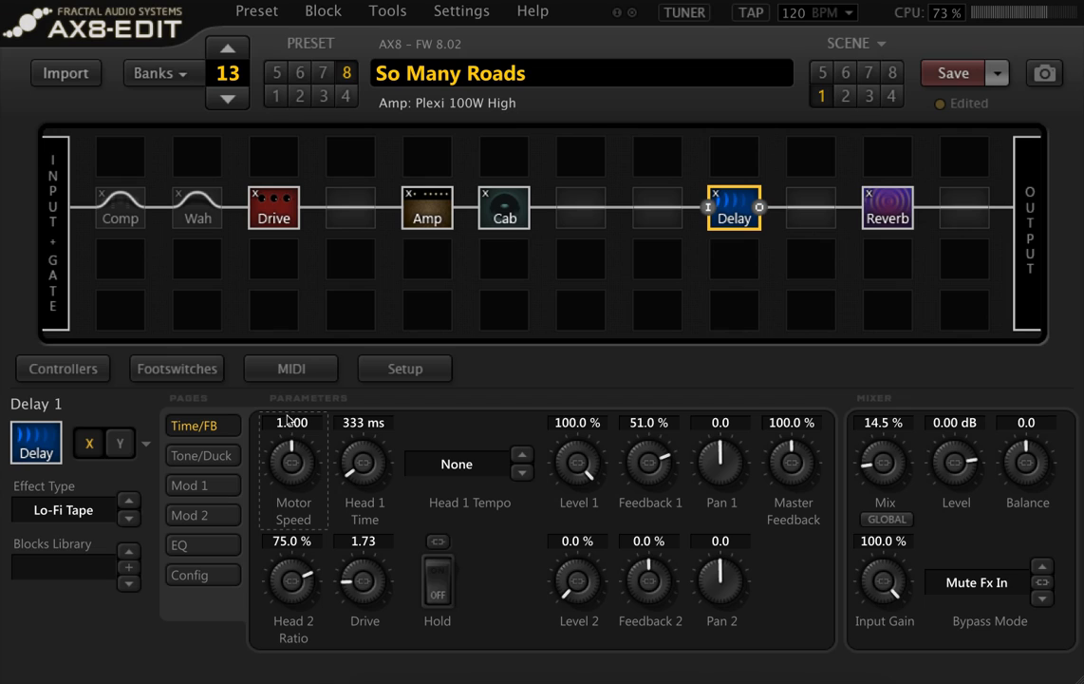
right_click(729, 210)
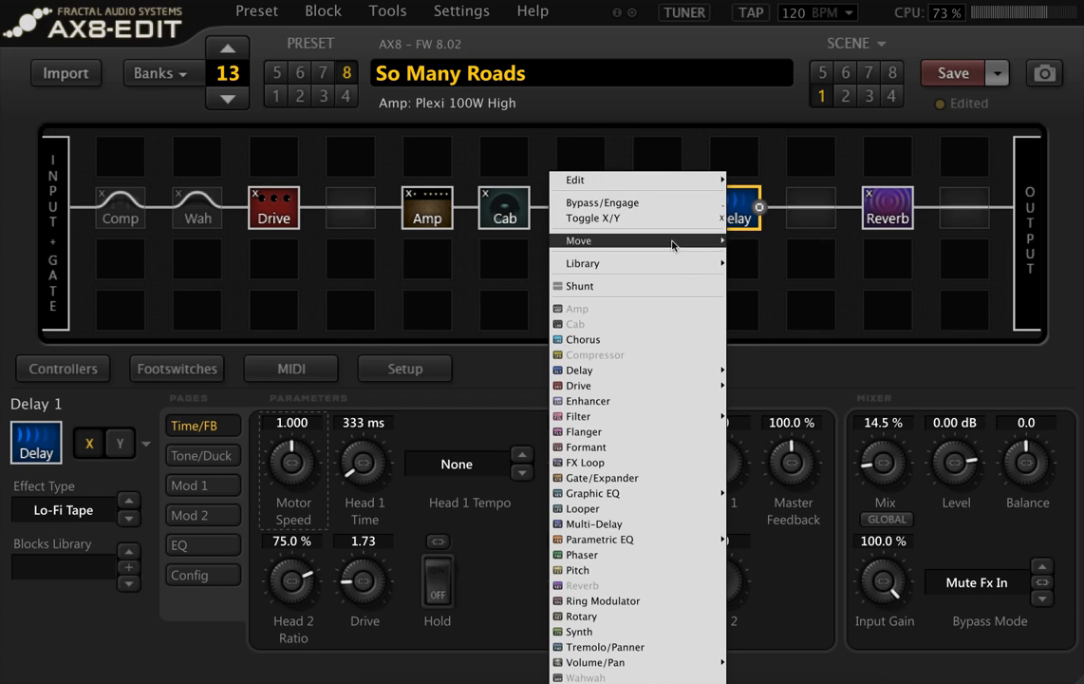
mouse_move(607, 264)
left_click(762, 268)
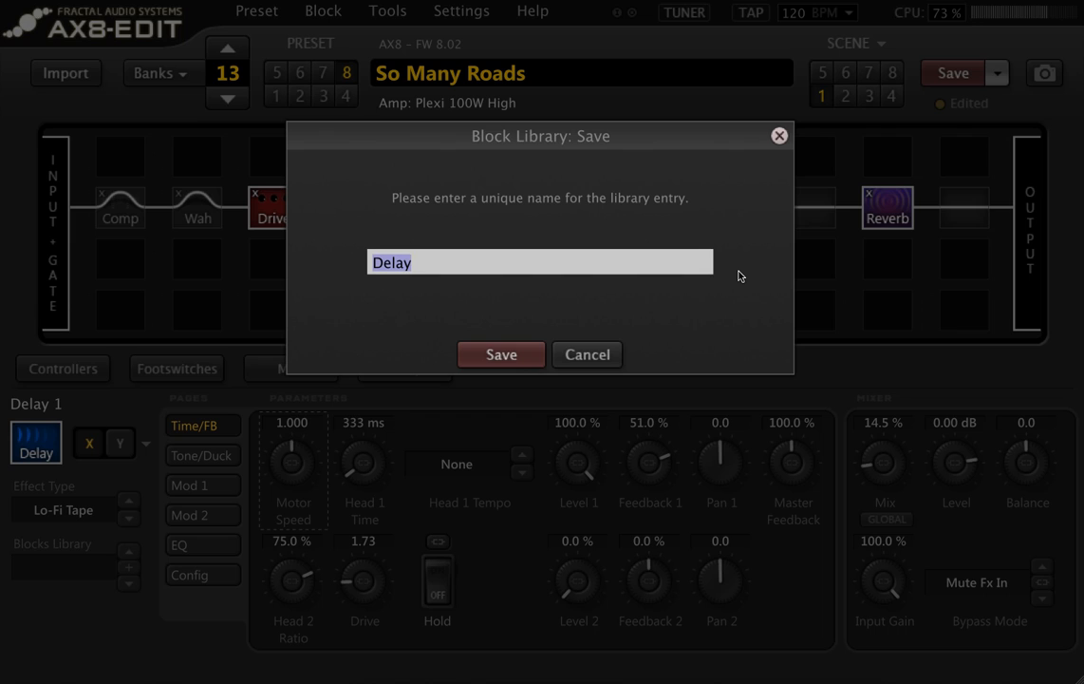
type("SMR Delay")
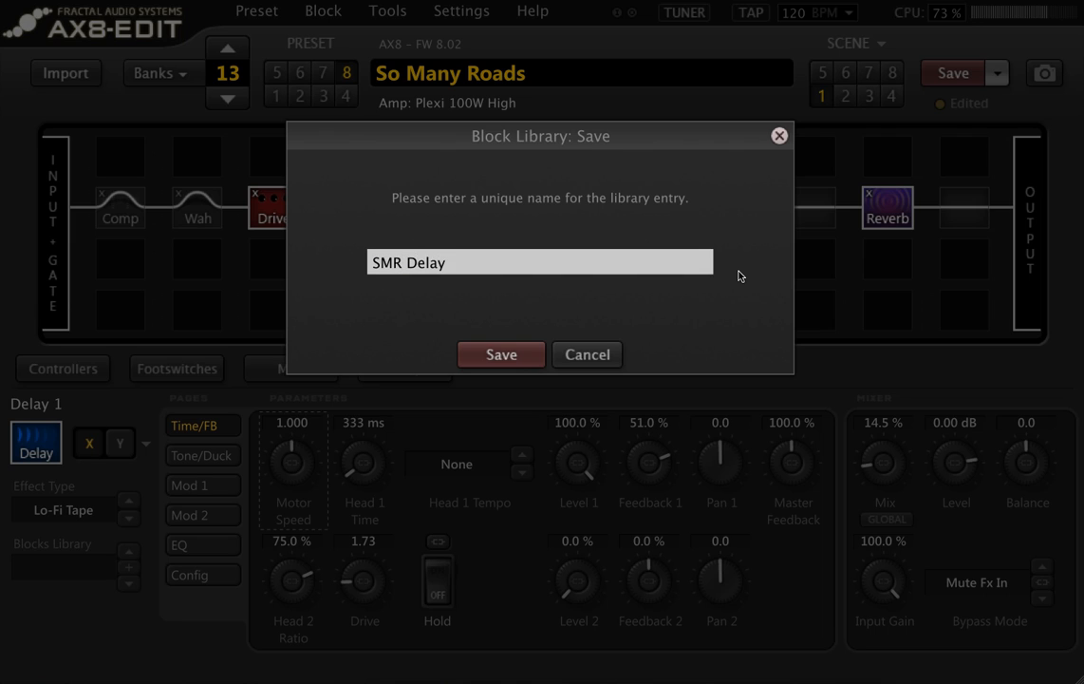
key("Return")
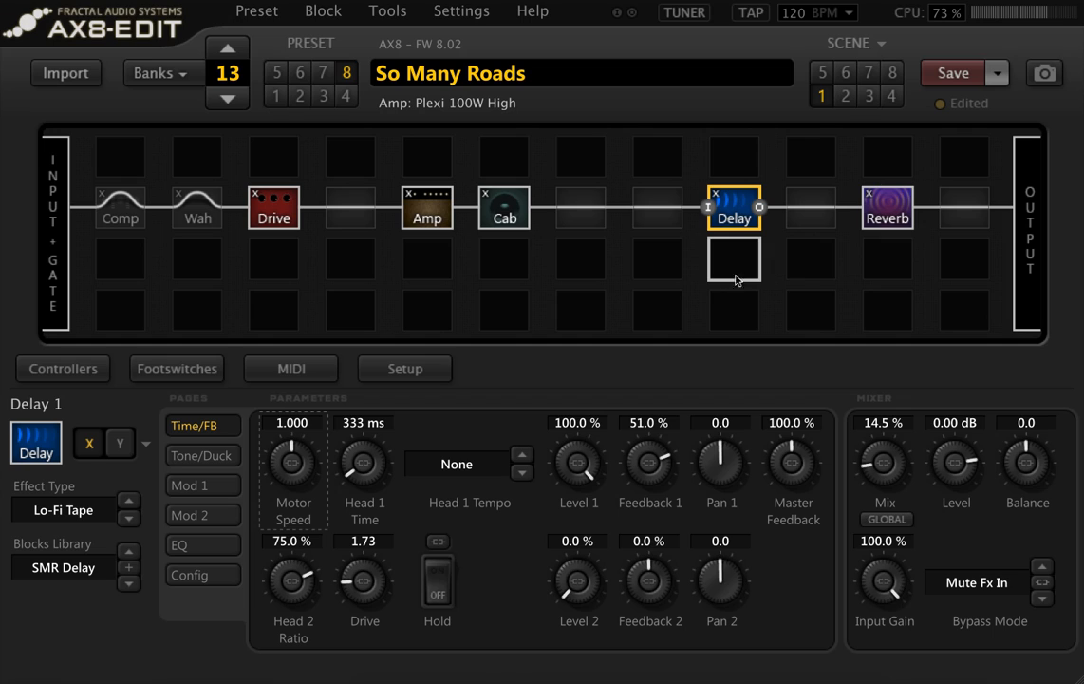
Load preset 16-6, Black Hole, from the preset banks.
left_click(145, 75)
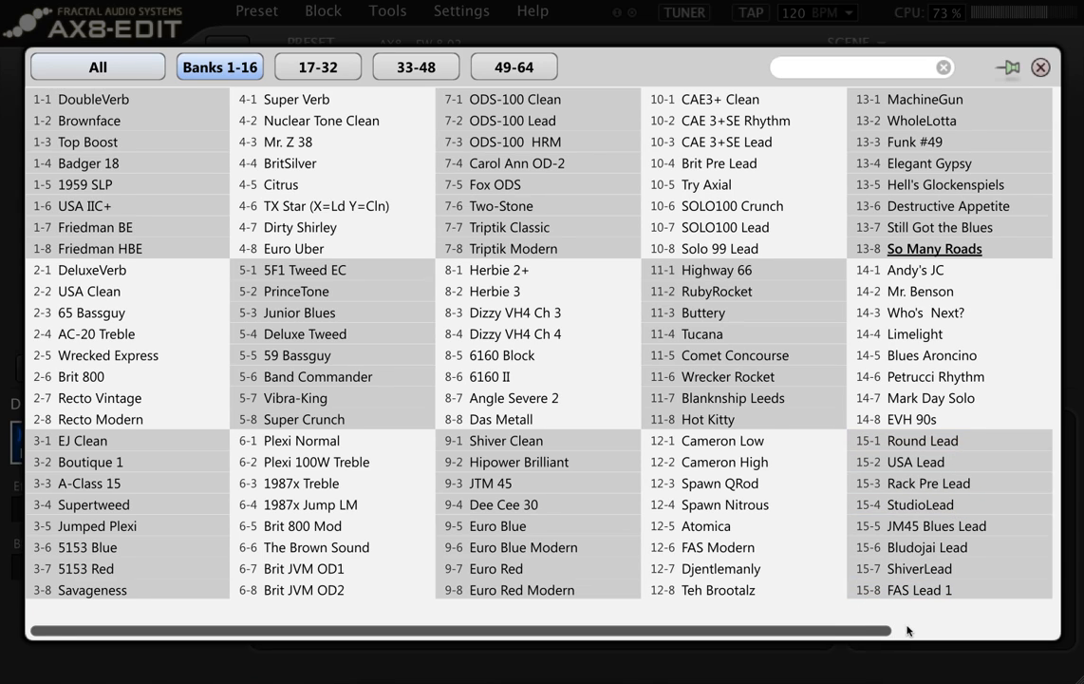
left_click_drag(857, 630, 1040, 632)
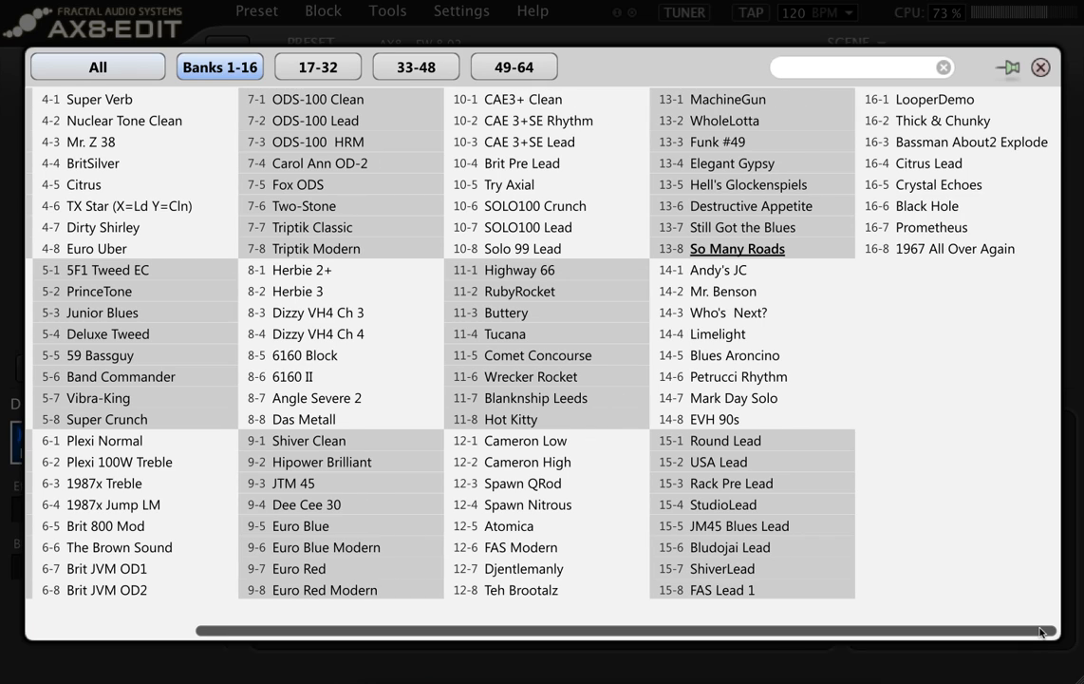
left_click(951, 206)
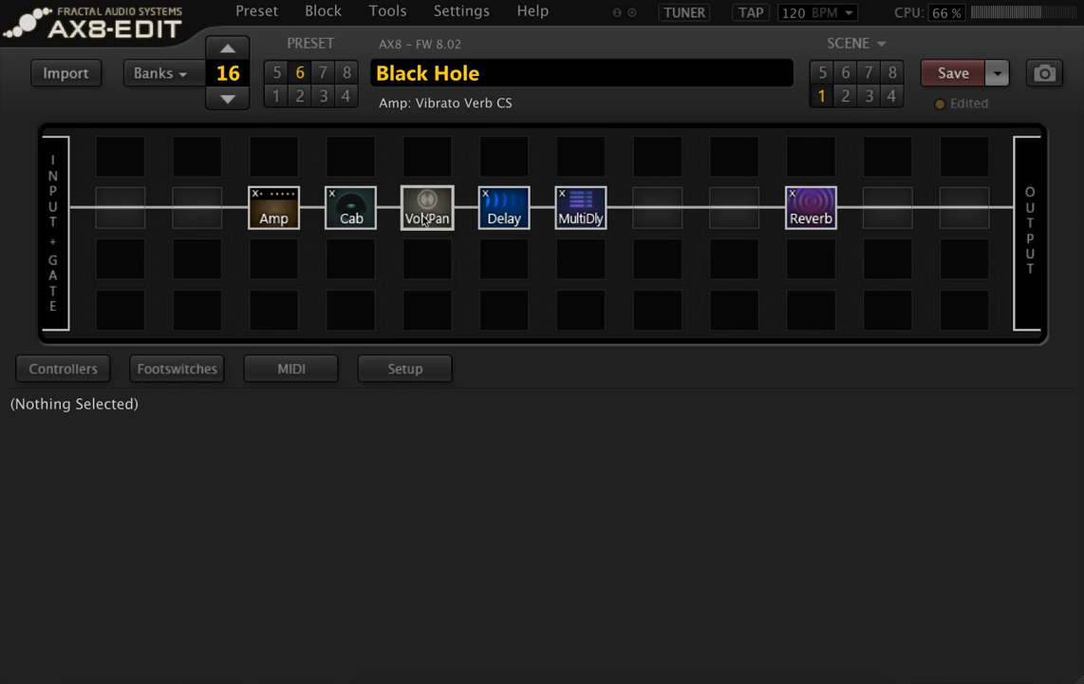
Bypass the Reverb block of the Black Hole preset and engage it again.
left_click(814, 200)
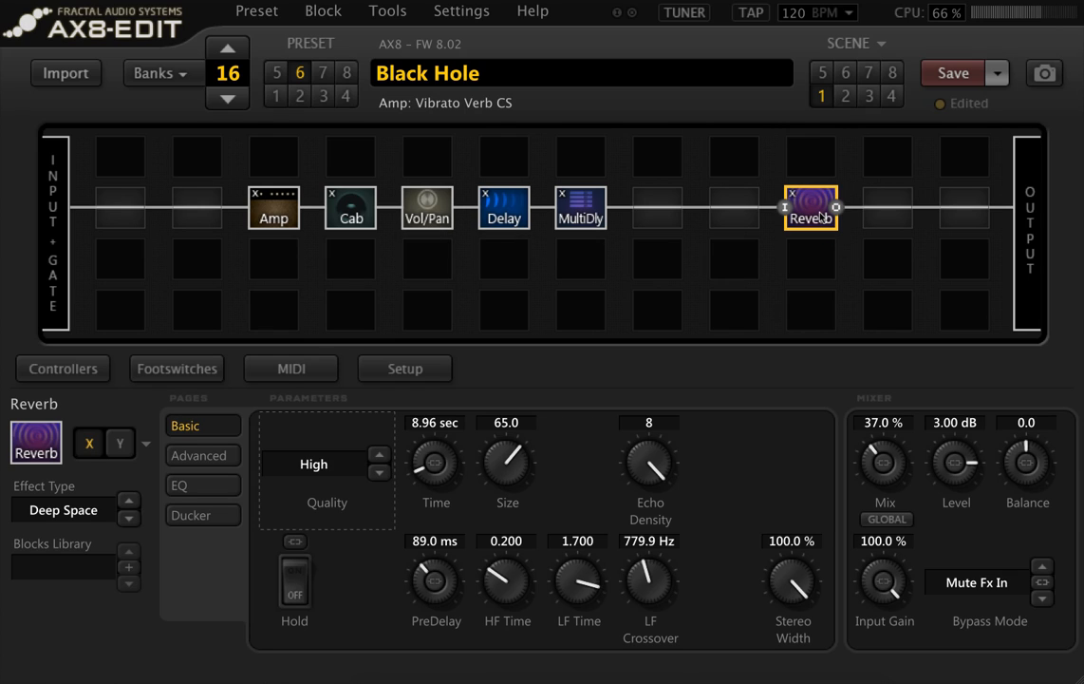
double_click(821, 217)
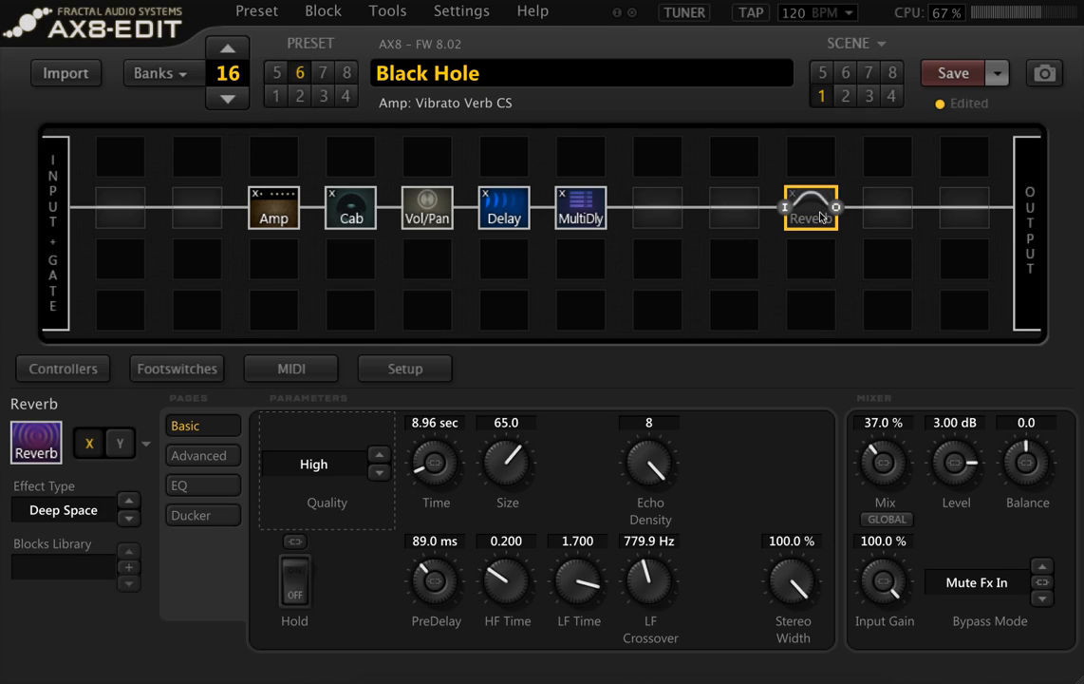
double_click(821, 218)
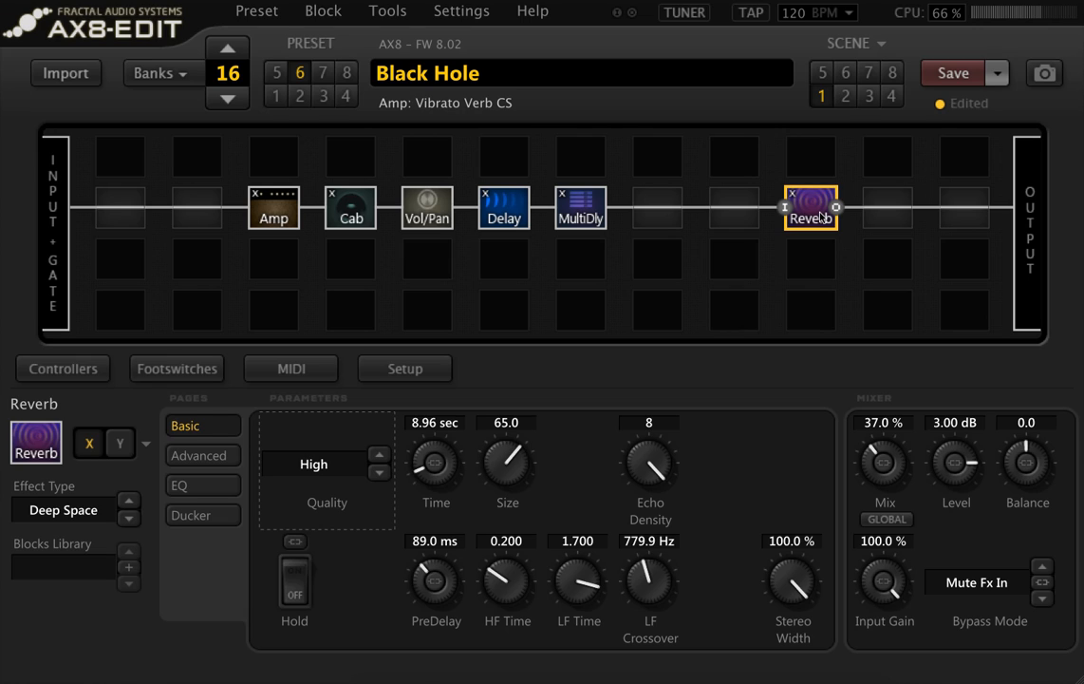
Bypass the Vol/Pan, Delay and Reverb blocks in the Black Hole preset.
left_click(434, 221)
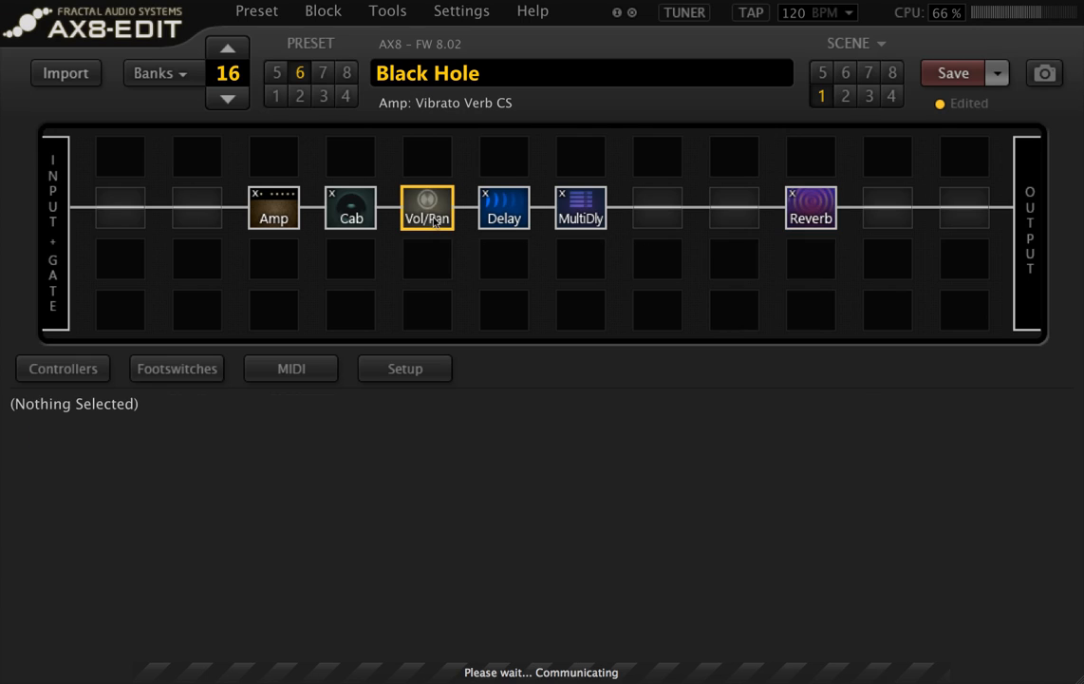
left_click(506, 218)
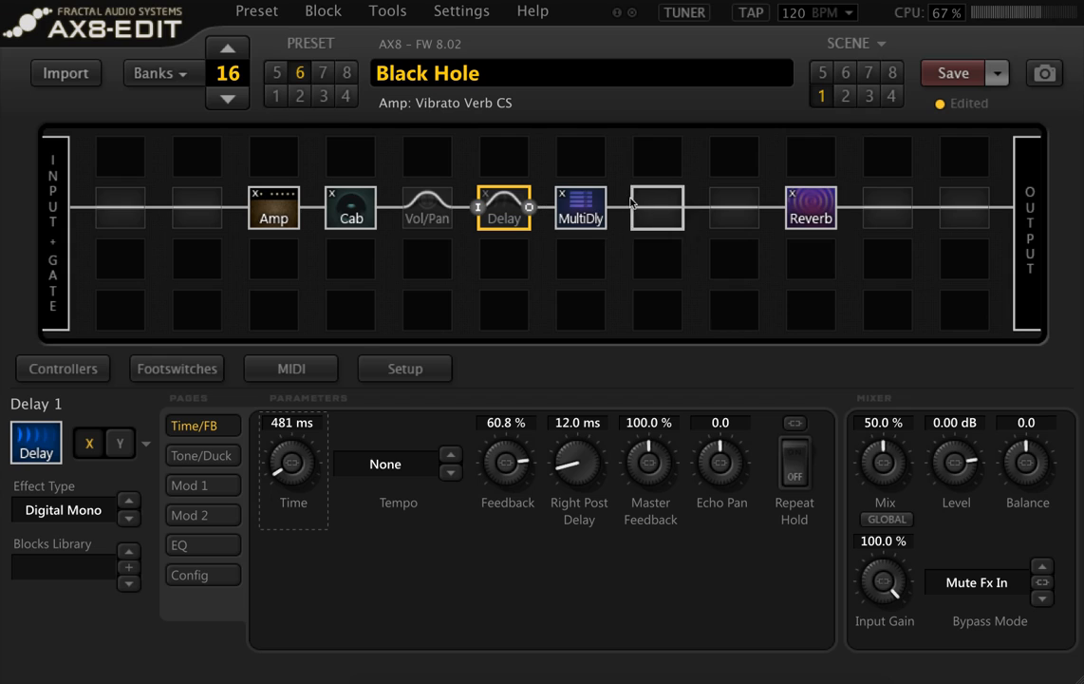
left_click(818, 206)
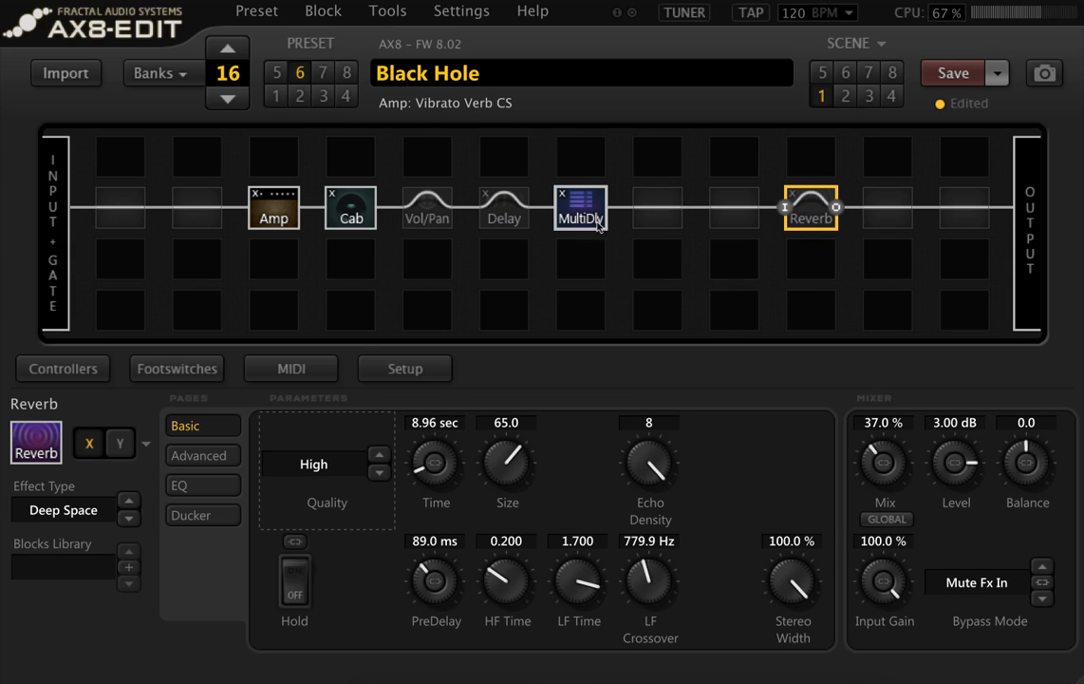
Save the Multi-Delay block of the Black Hole preset to the block library as "BH Multi".
left_click(589, 216)
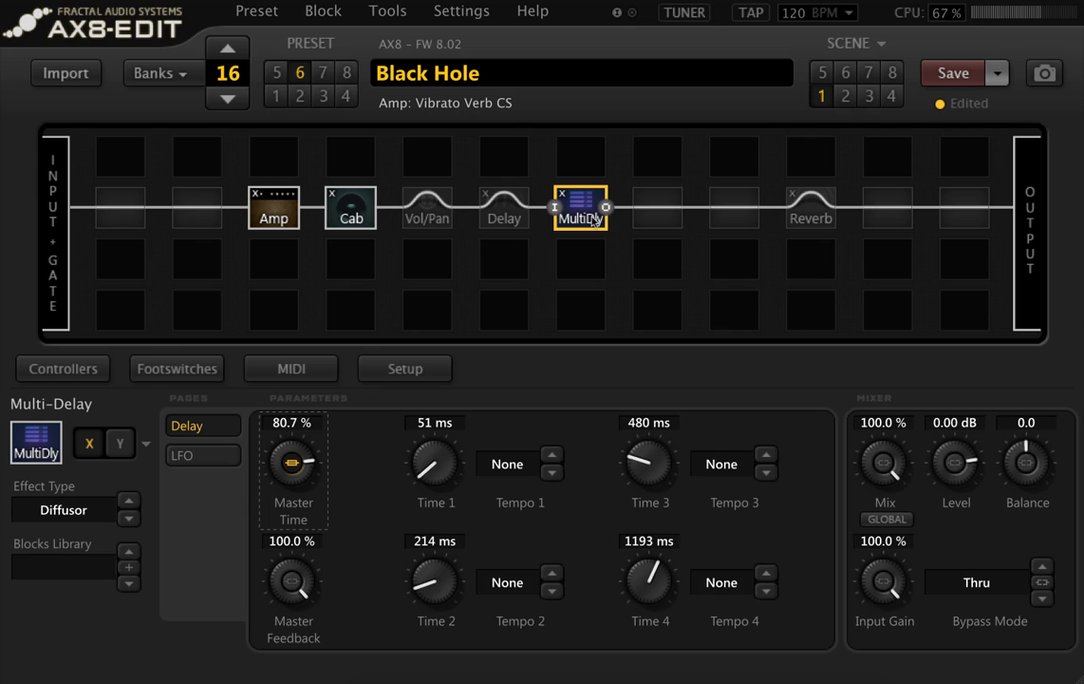
right_click(591, 221)
mouse_move(679, 268)
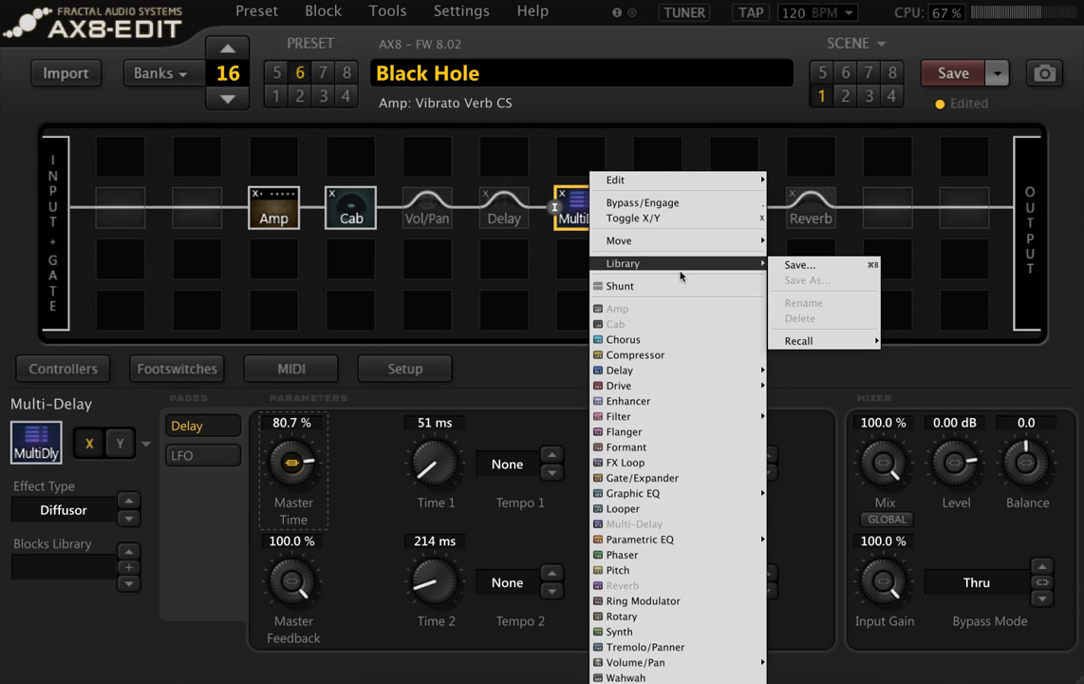
left_click(788, 266)
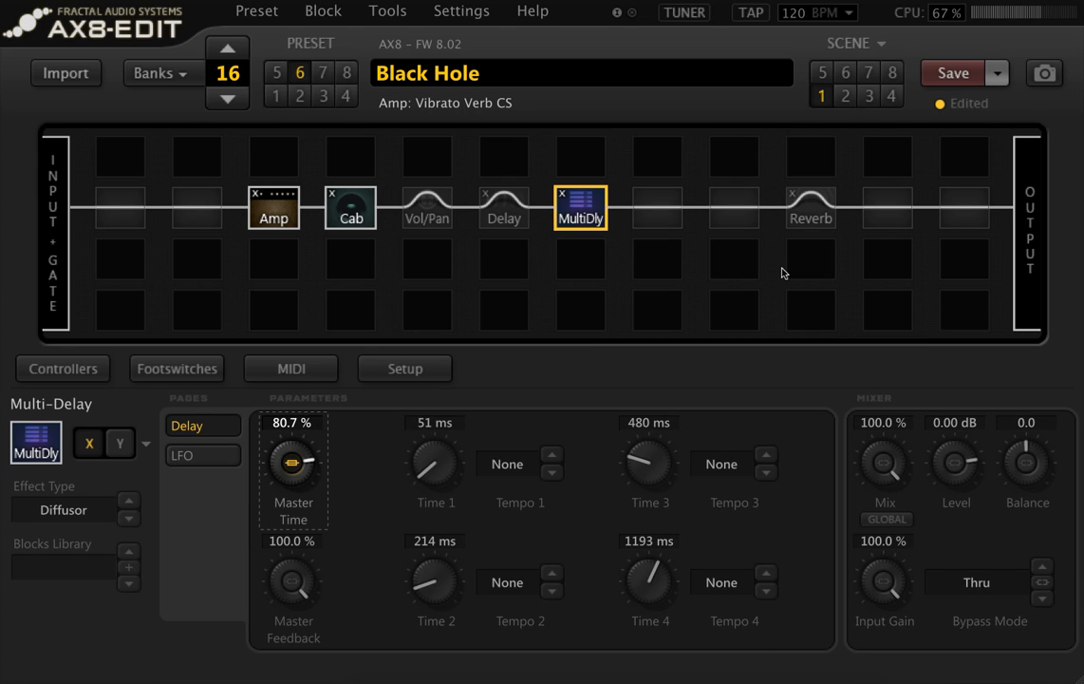
type("B")
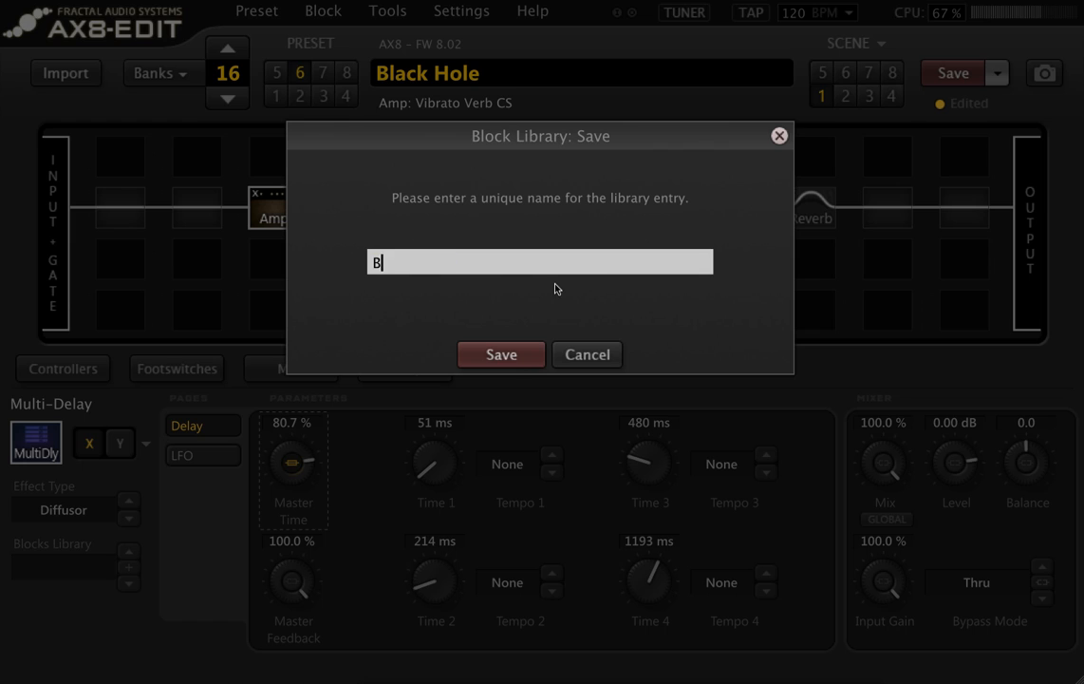
type("H Multi")
key("Return")
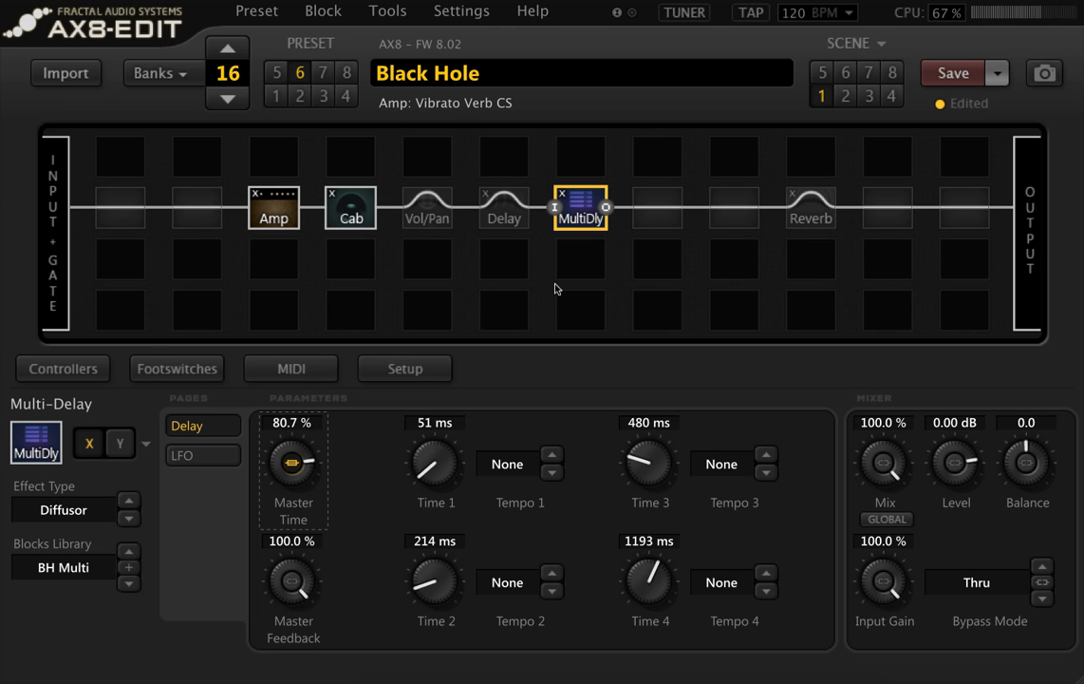
Save the Vol/Pan block of the Black Hole preset to the block library as "BH Vol-Pan".
left_click(427, 211)
right_click(428, 211)
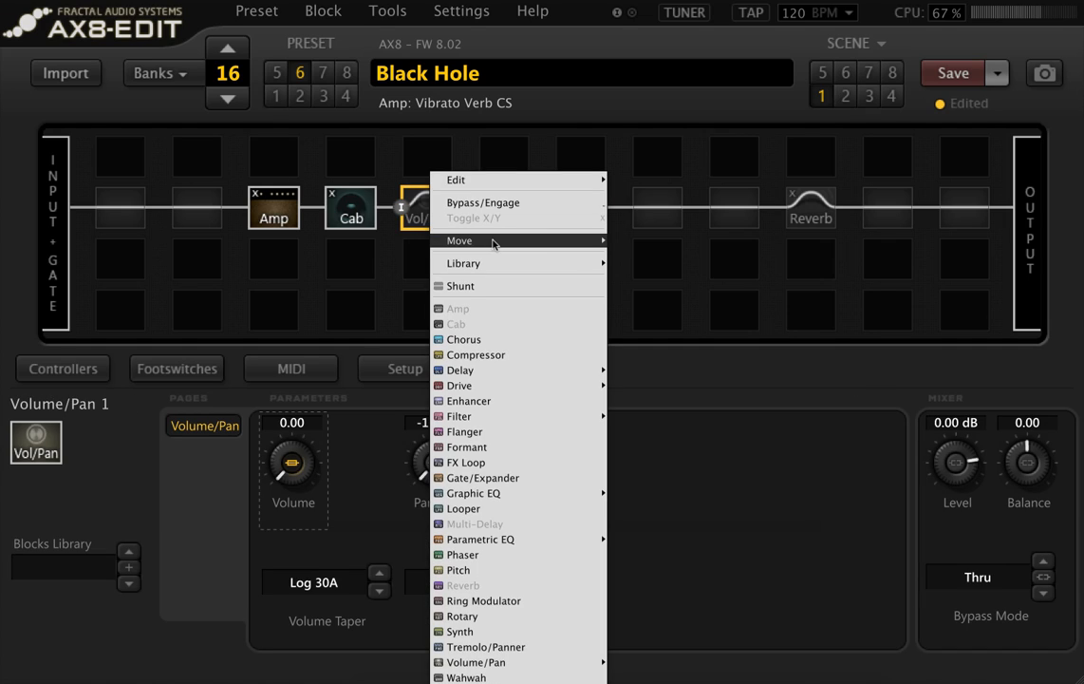
mouse_move(474, 263)
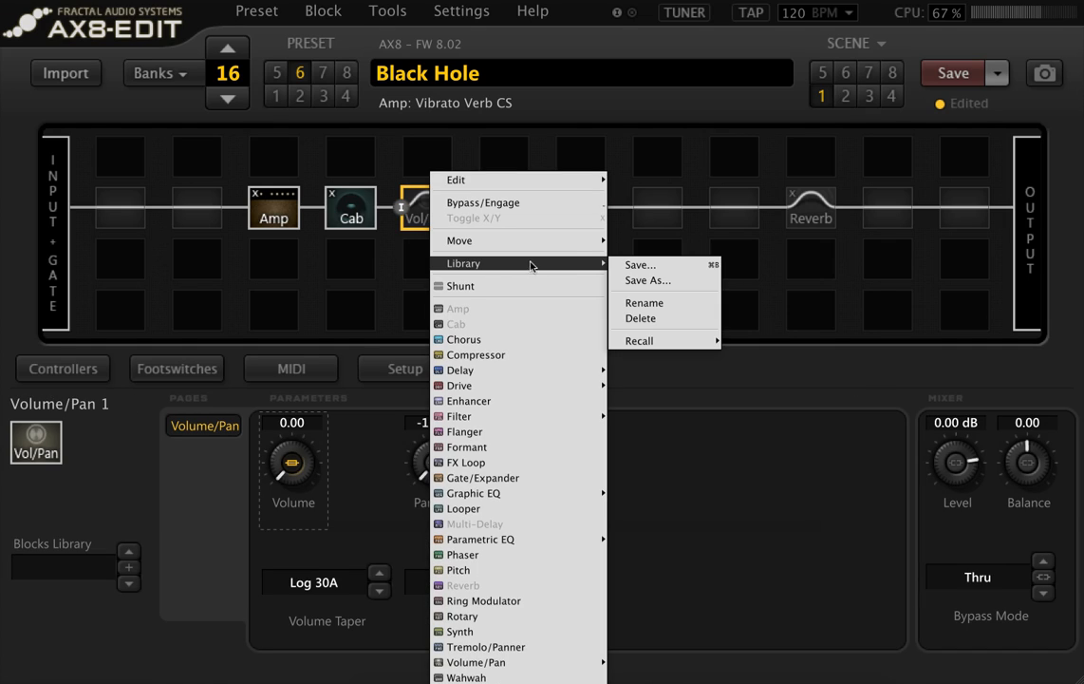
left_click(668, 264)
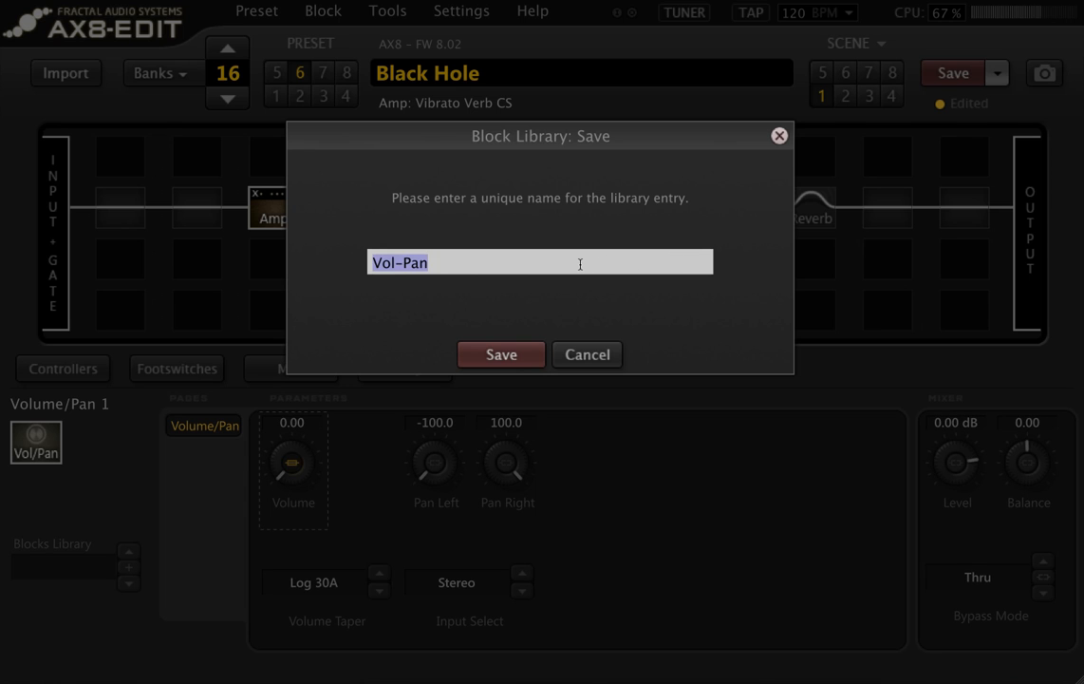
left_click(580, 264)
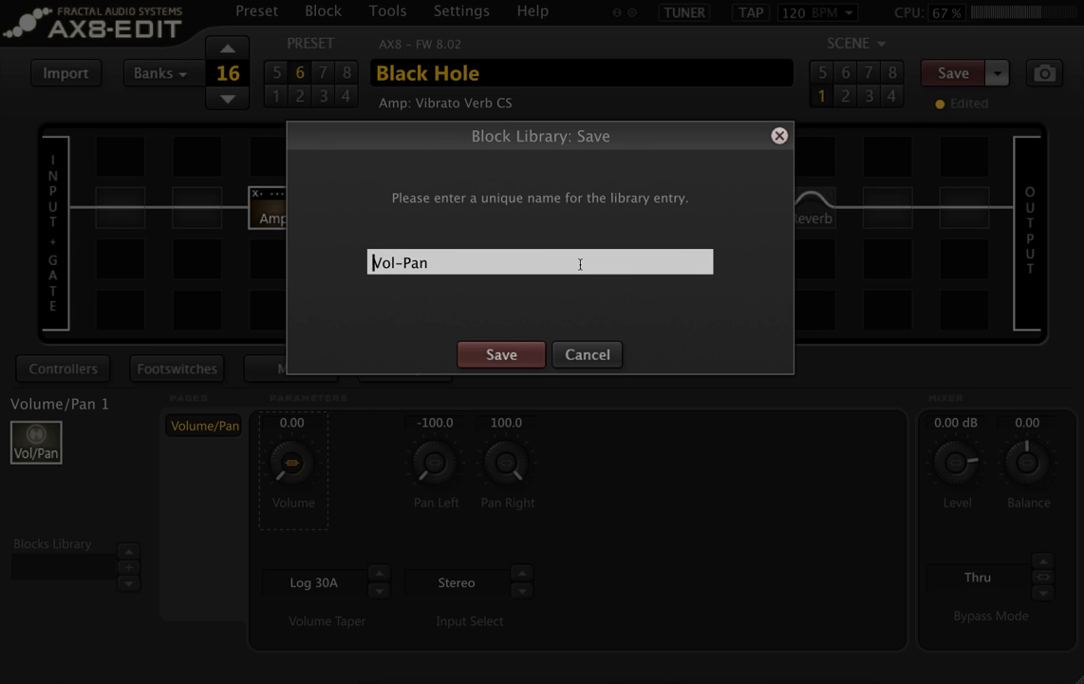
key("Home")
type("BH")
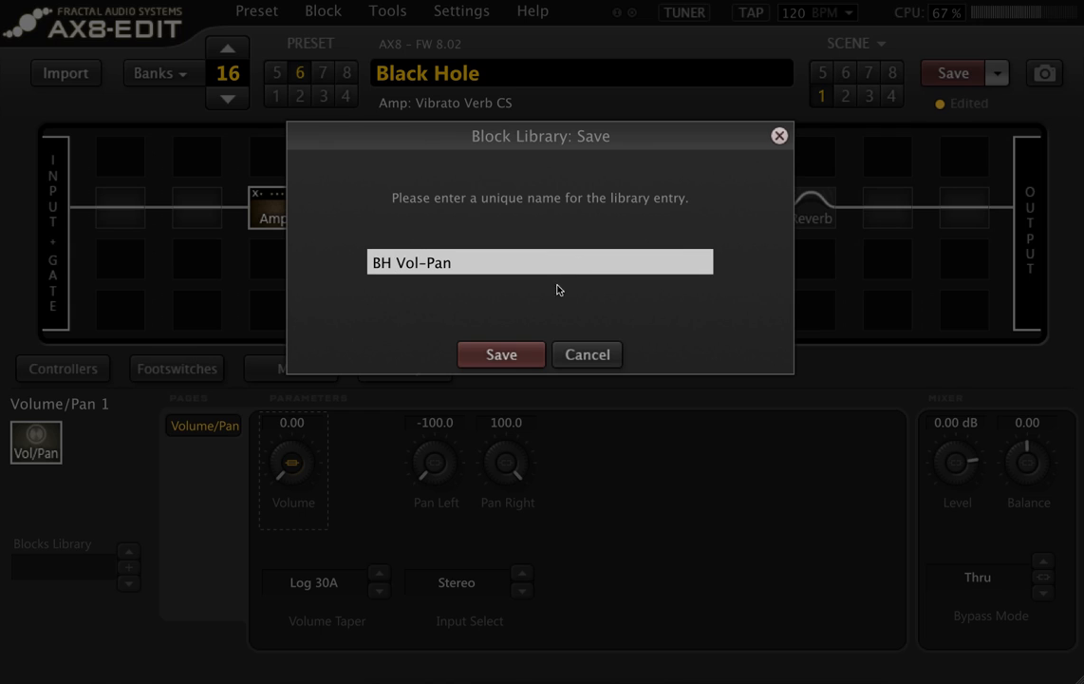
left_click(503, 355)
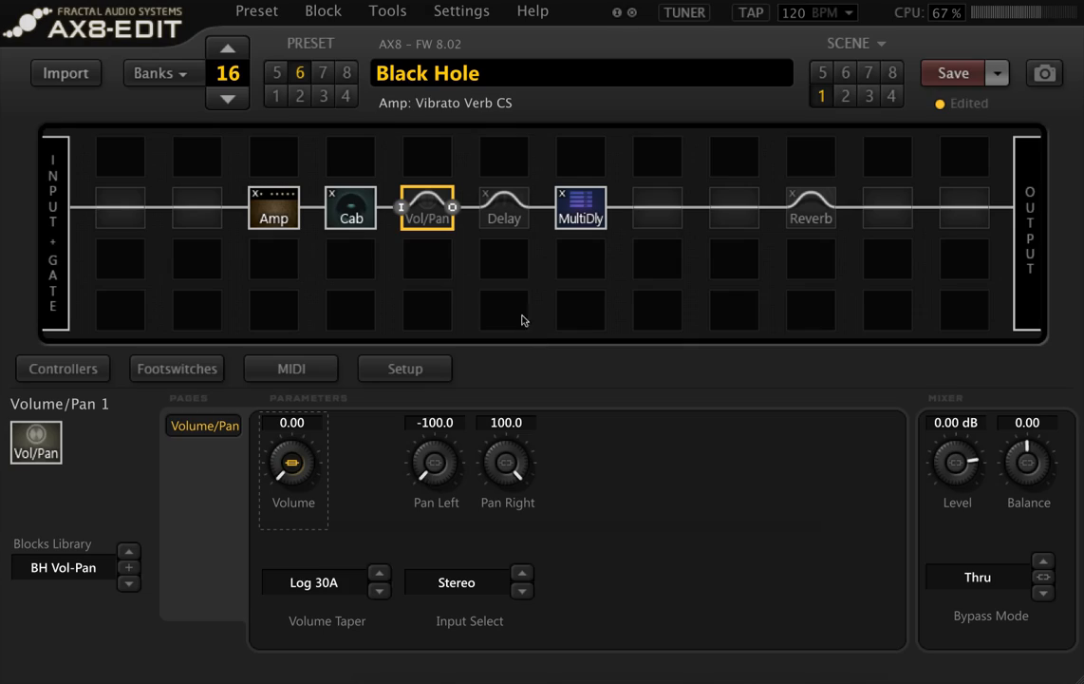
Look through the presets in banks 1-16 and load preset 16-8, 1967 All Over Again.
left_click(172, 86)
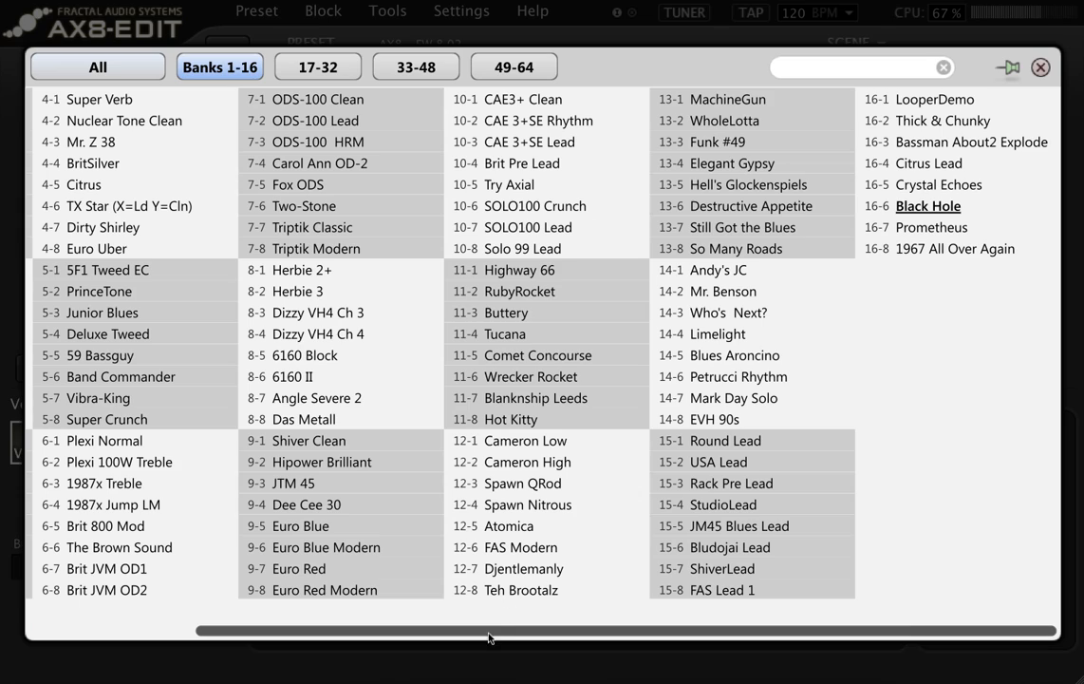
left_click_drag(491, 637, 256, 630)
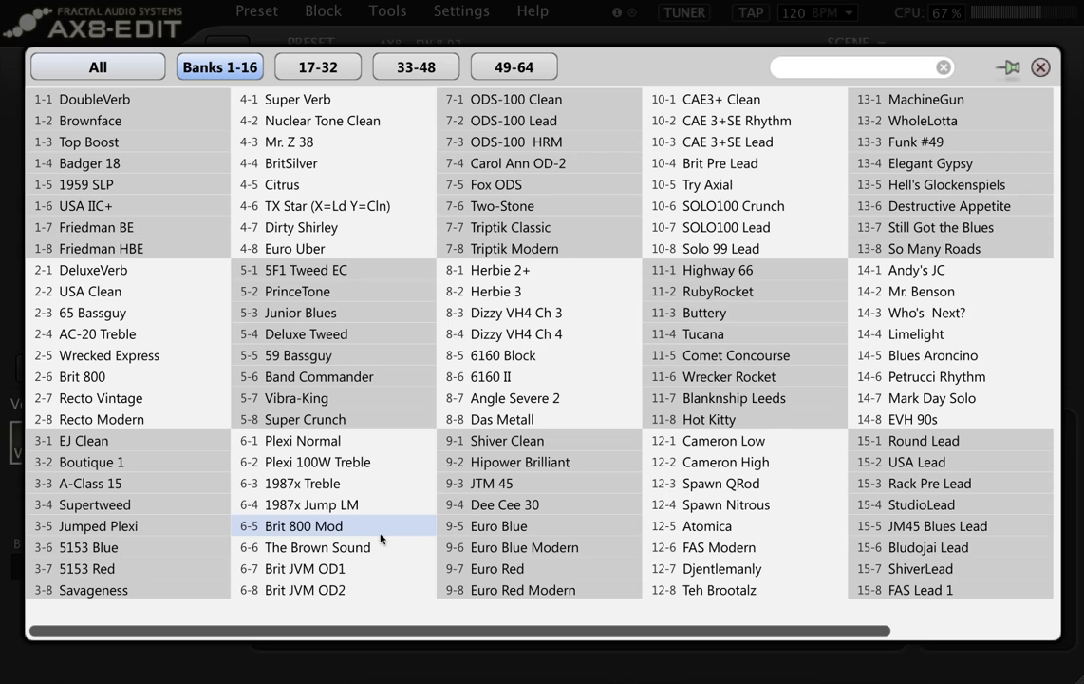
scroll(380, 540, "down", 3)
scroll(380, 538, "down", 1)
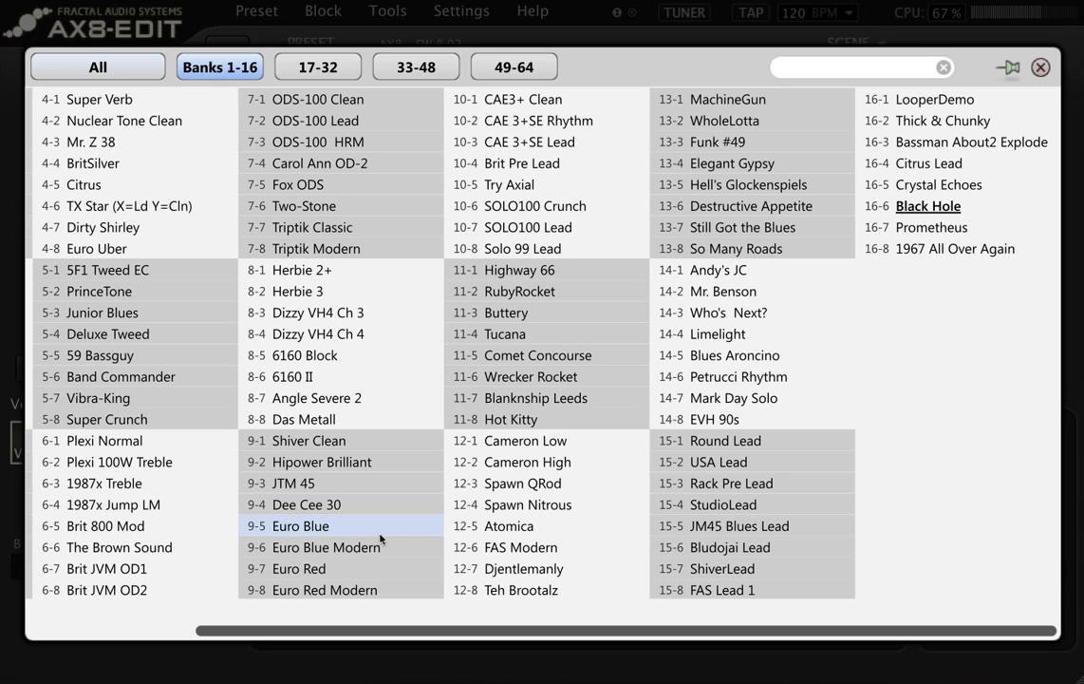
left_click(915, 250)
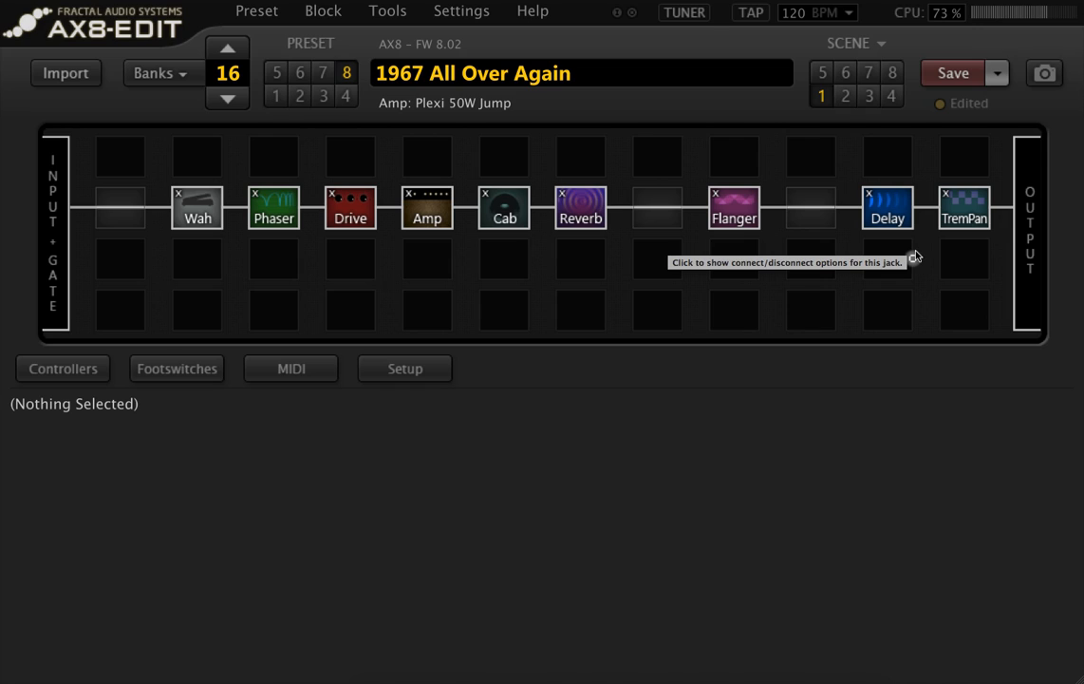
Save the Delay block of 1967 All Over Again to the block library as "1967 Reverse Delay".
left_click(892, 215)
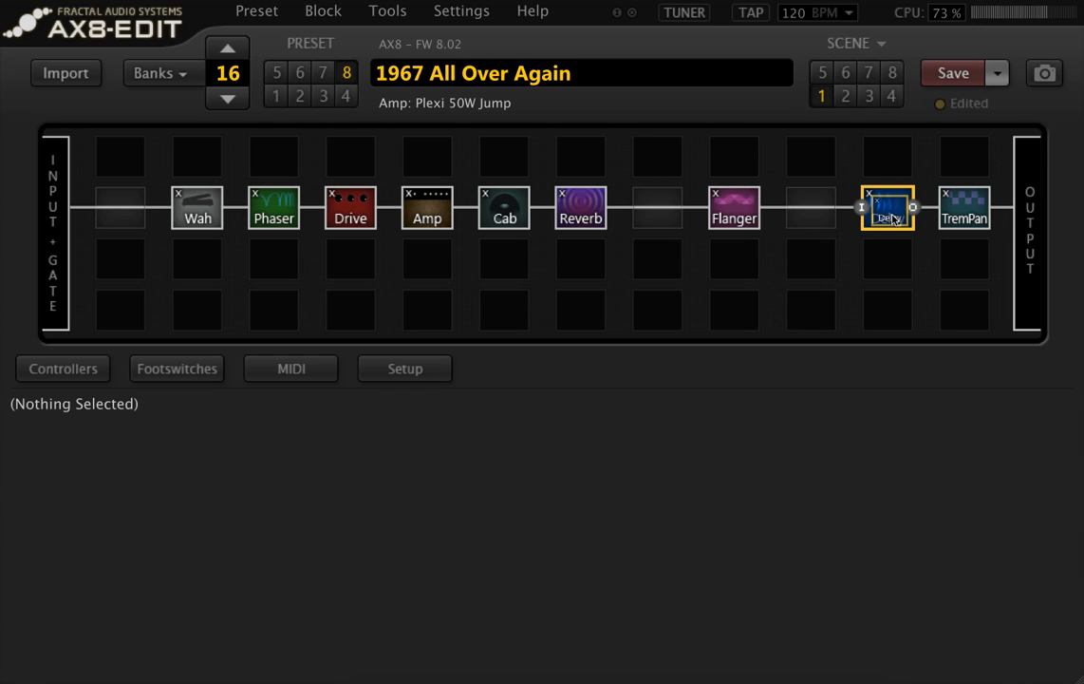
right_click(895, 218)
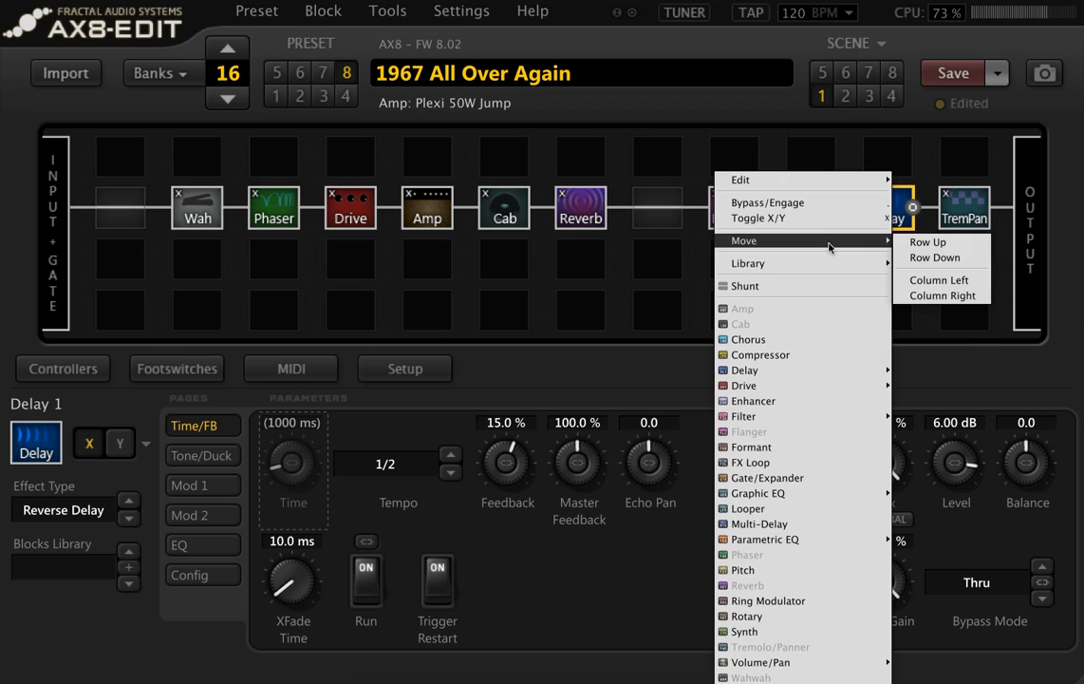
mouse_move(859, 264)
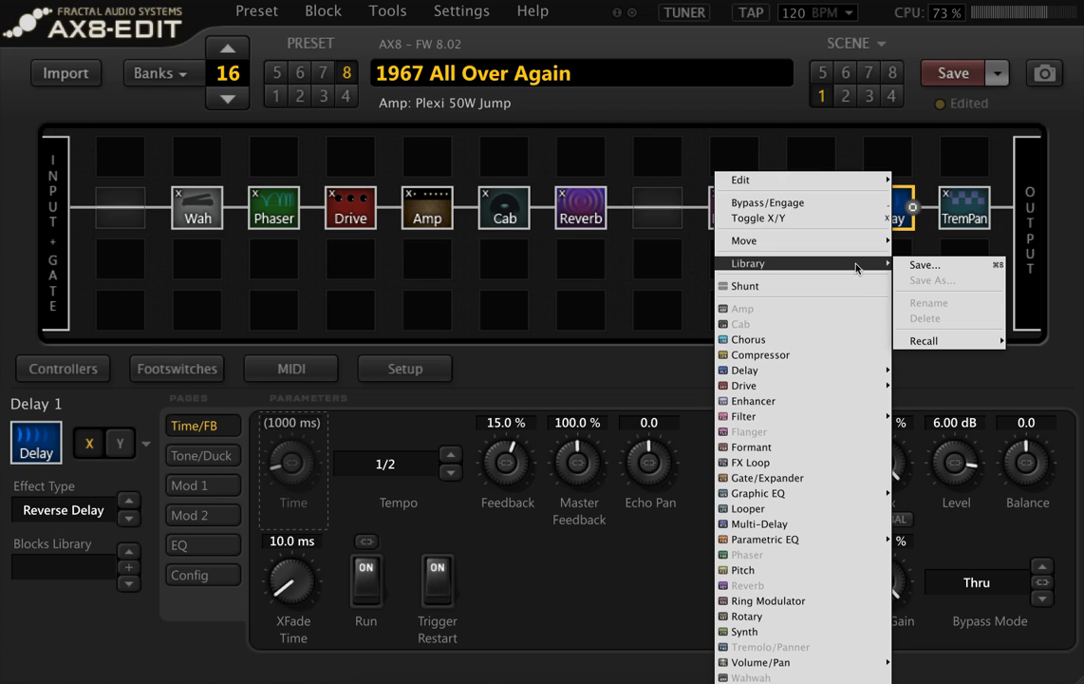
left_click(940, 269)
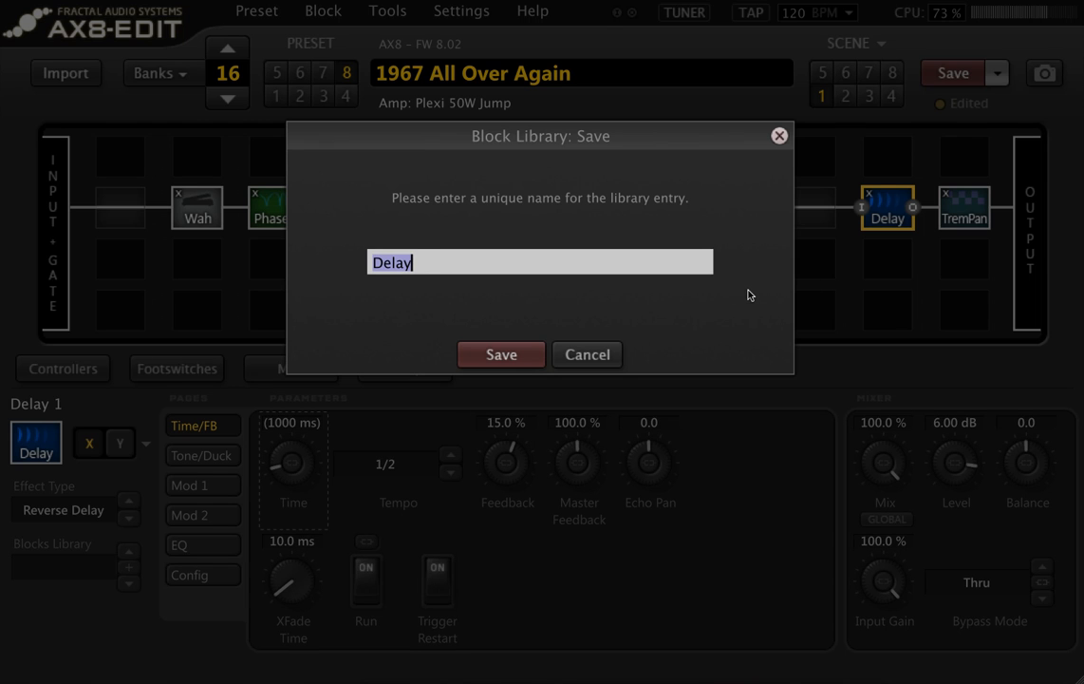
left_click(372, 262)
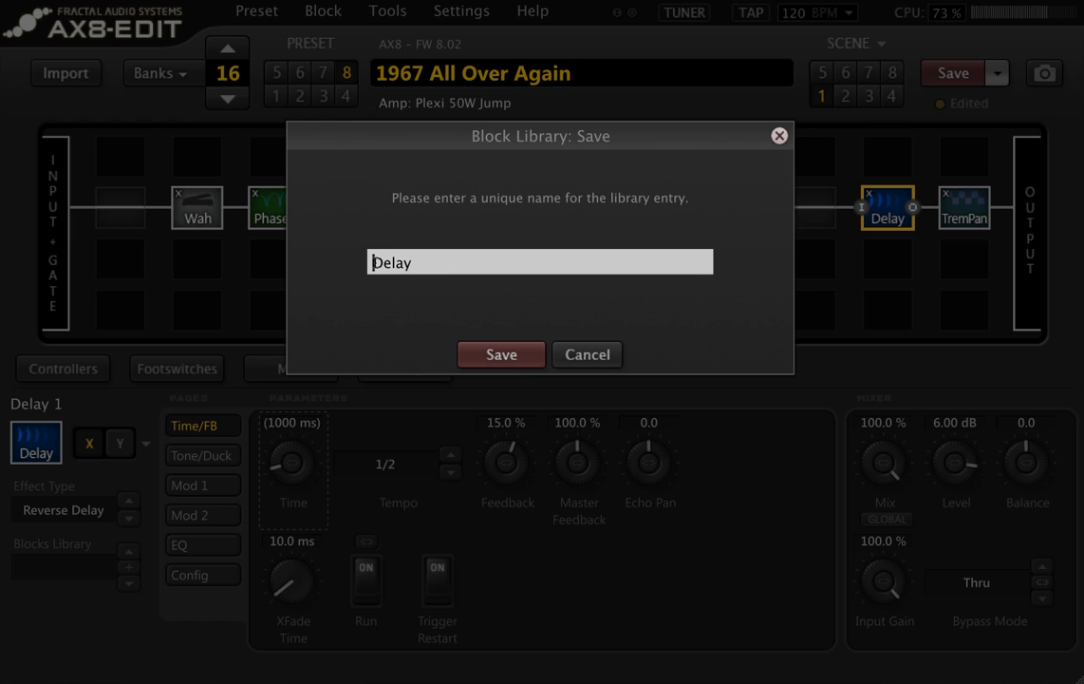
type("1967 R")
type("everse")
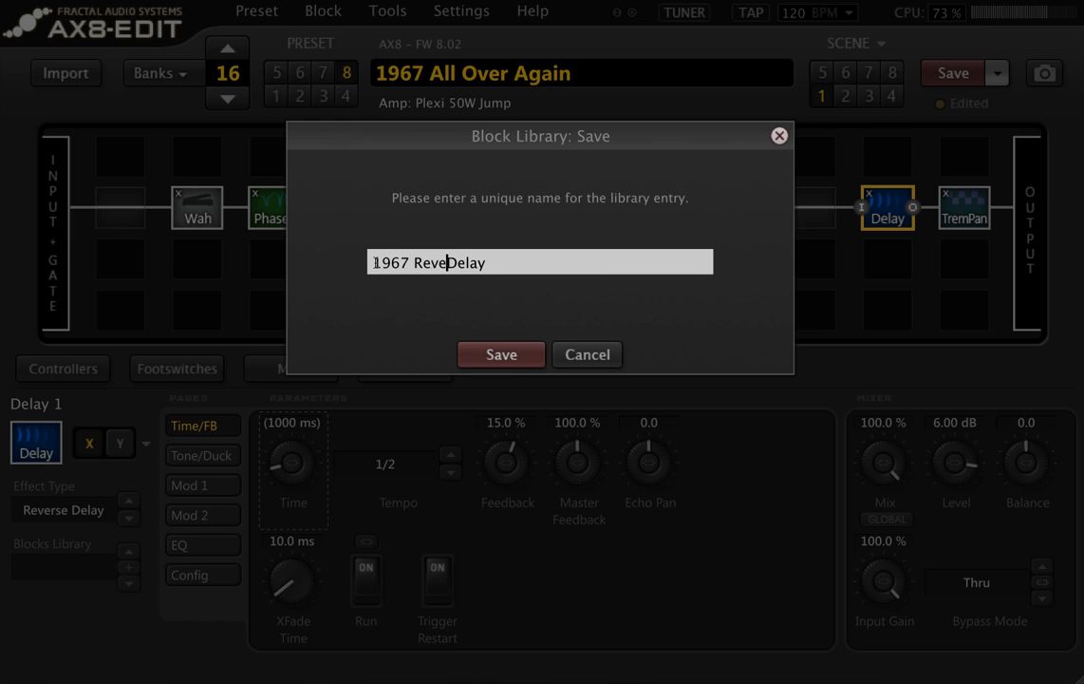
key("Return")
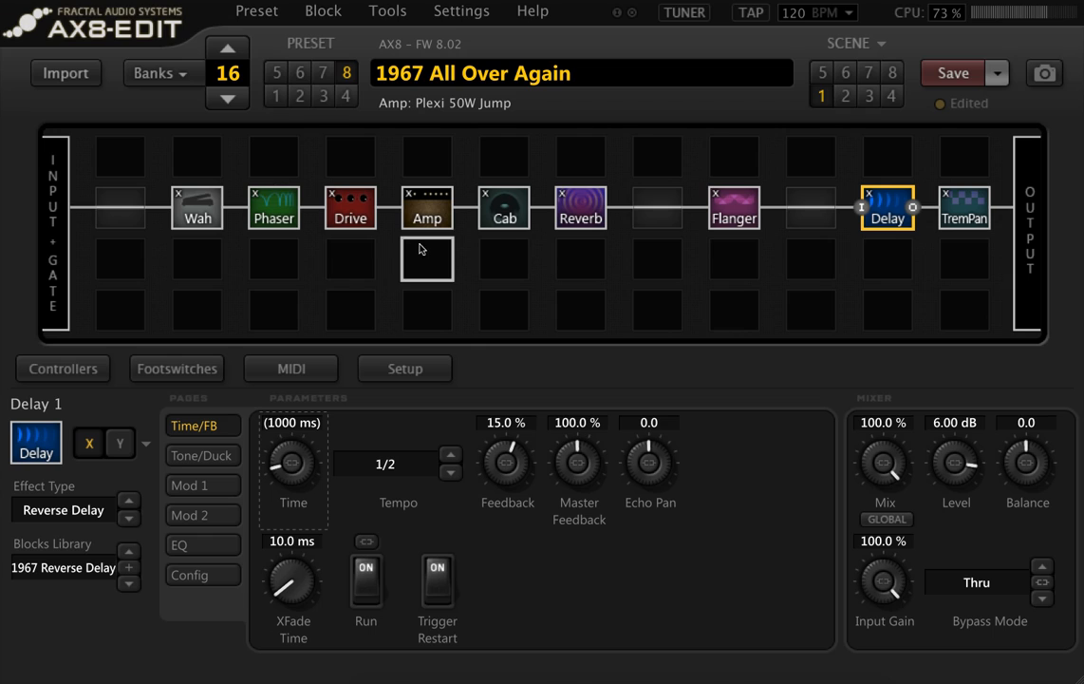
Save the Phaser block of 1967 All Over Again to the block library as "Vibe".
left_click(275, 204)
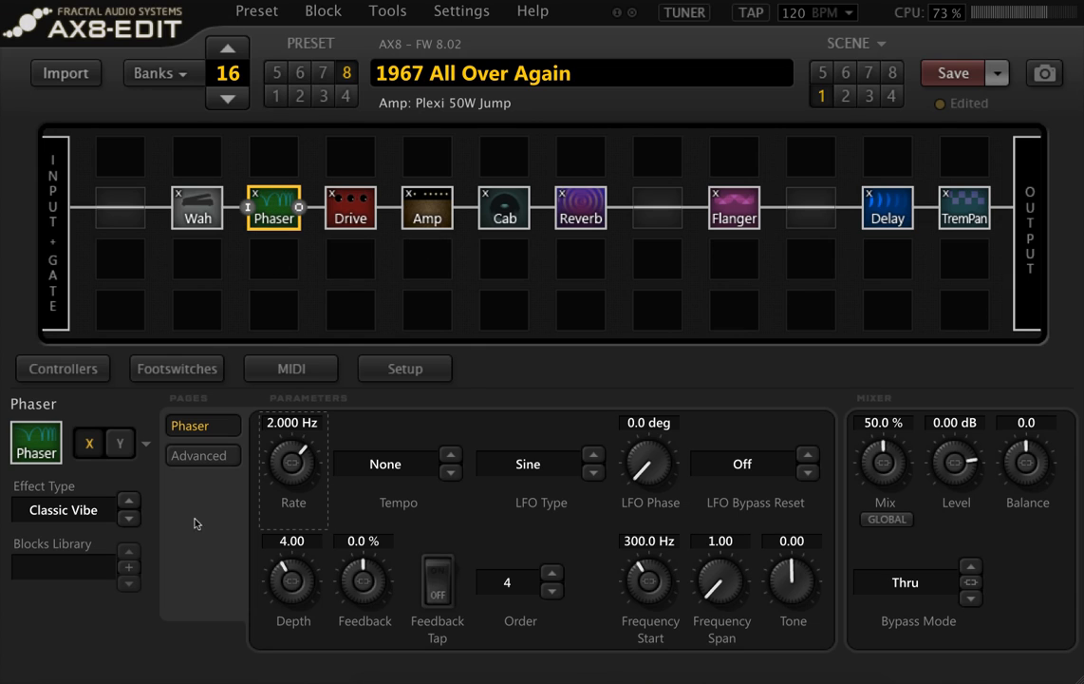
right_click(275, 211)
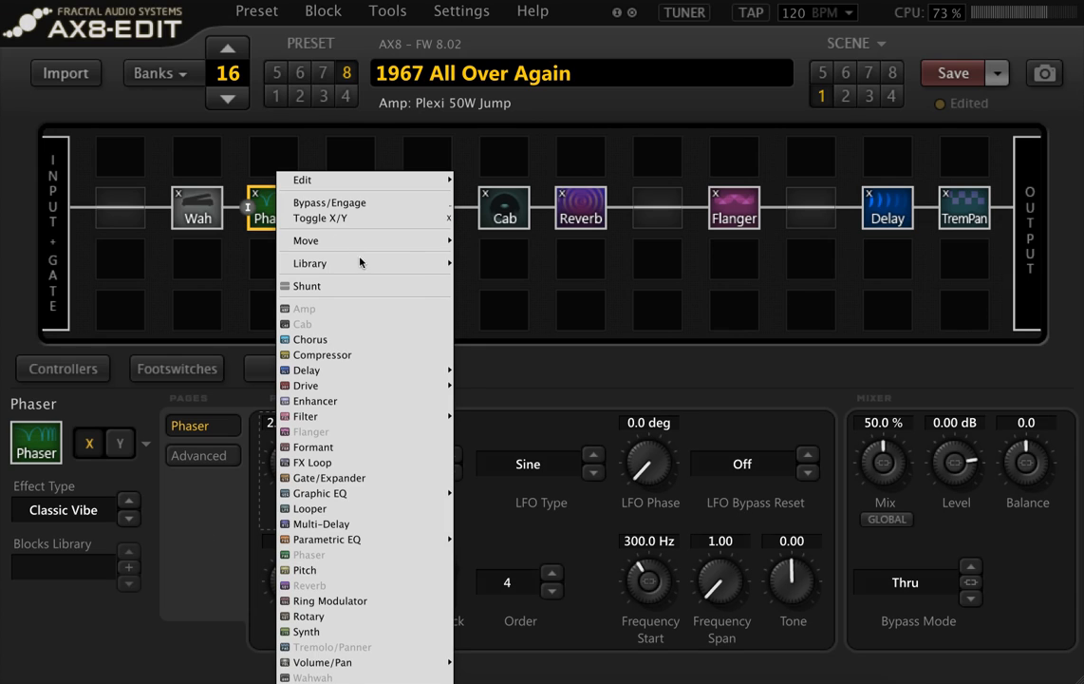
mouse_move(358, 262)
left_click(499, 269)
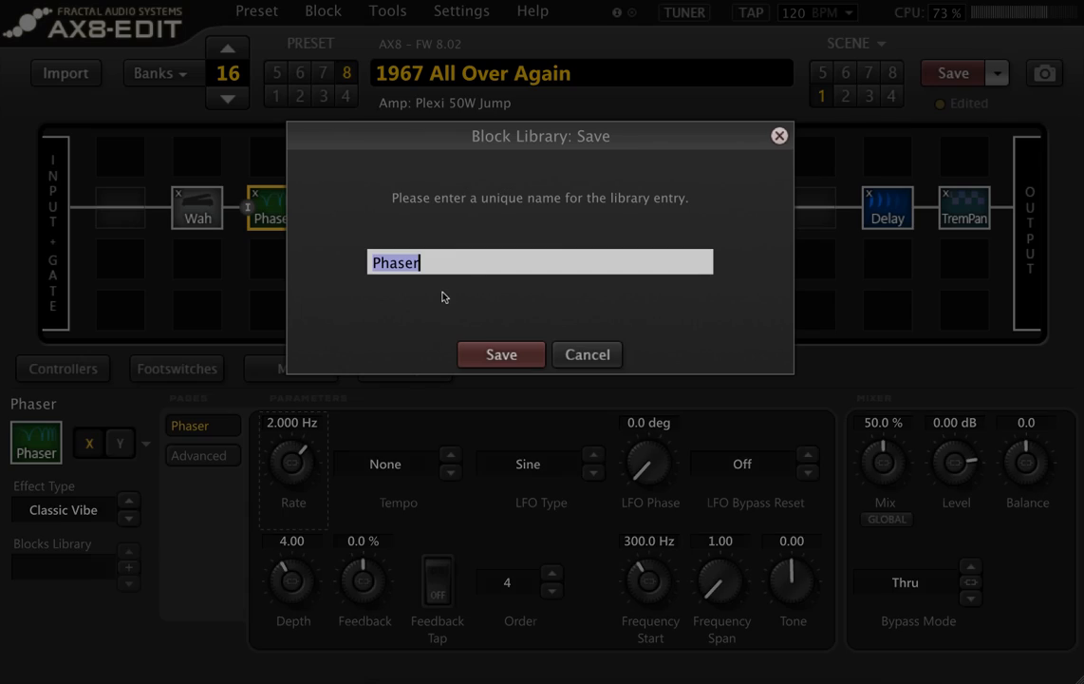
type("Vibe")
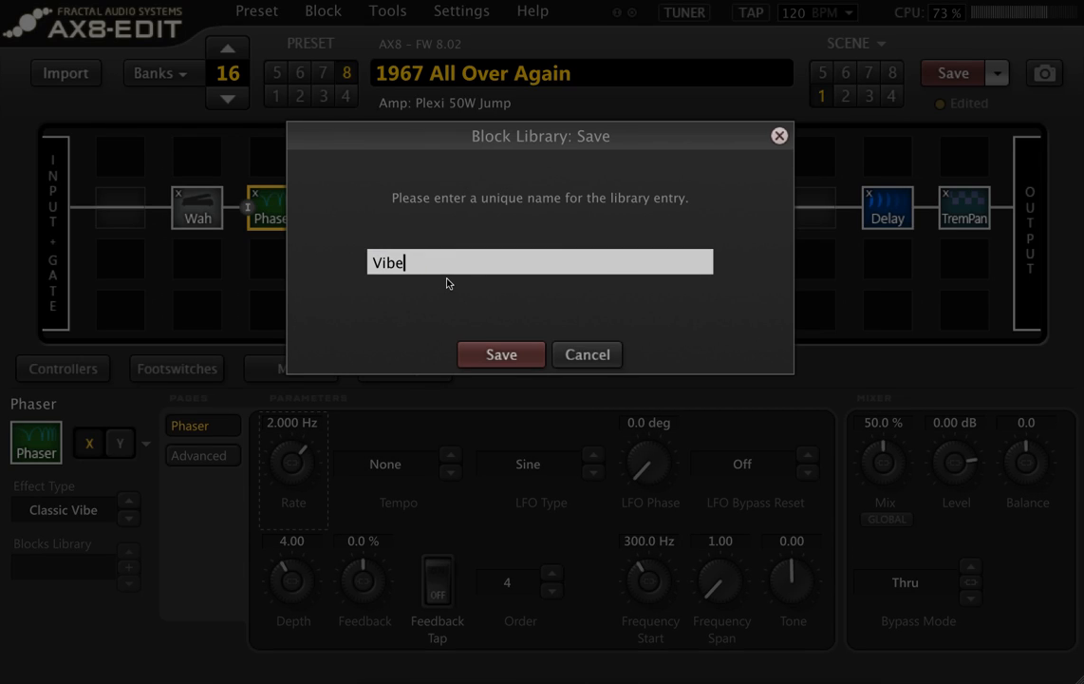
key("Return")
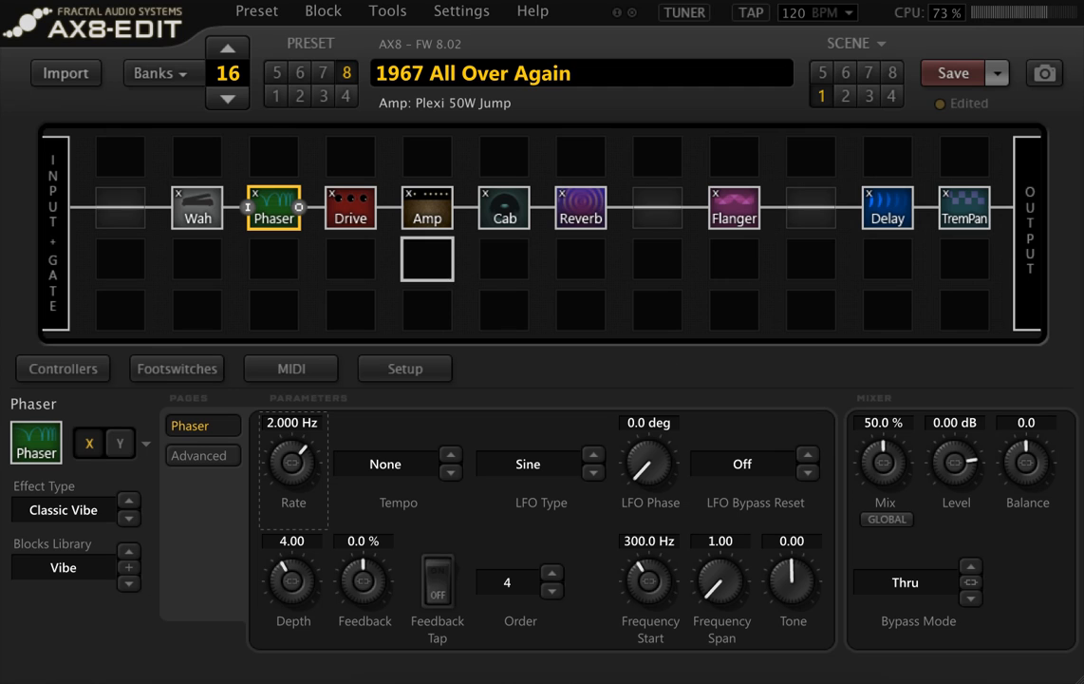
Load the empty preset 24-1 from banks 17-32.
left_click(177, 74)
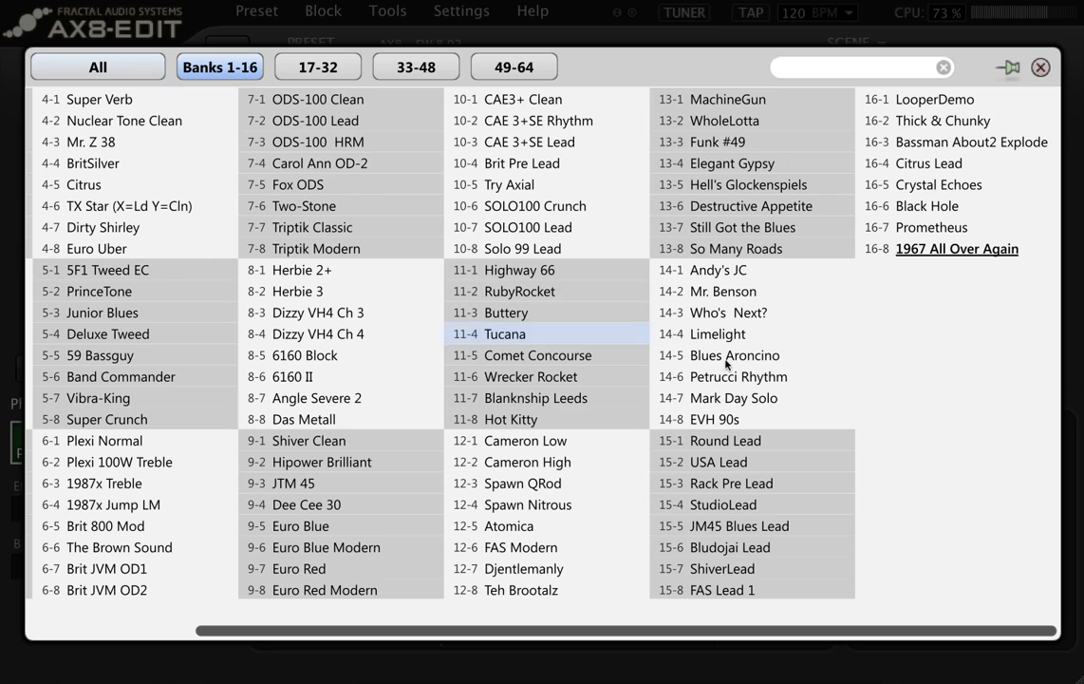
left_click(318, 67)
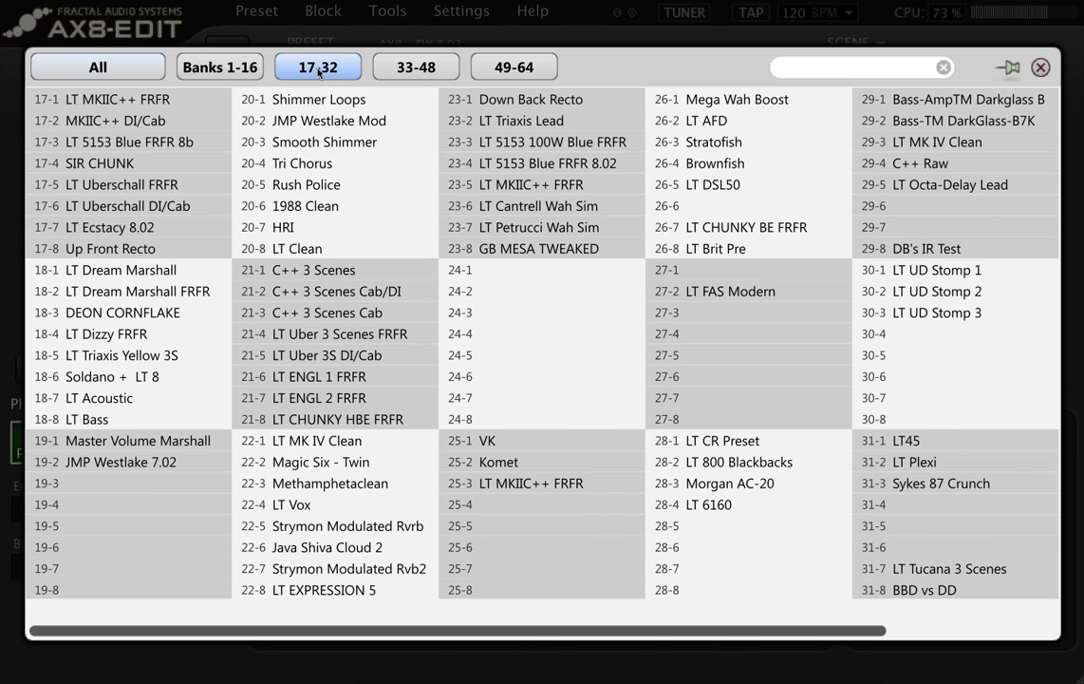
left_click(508, 271)
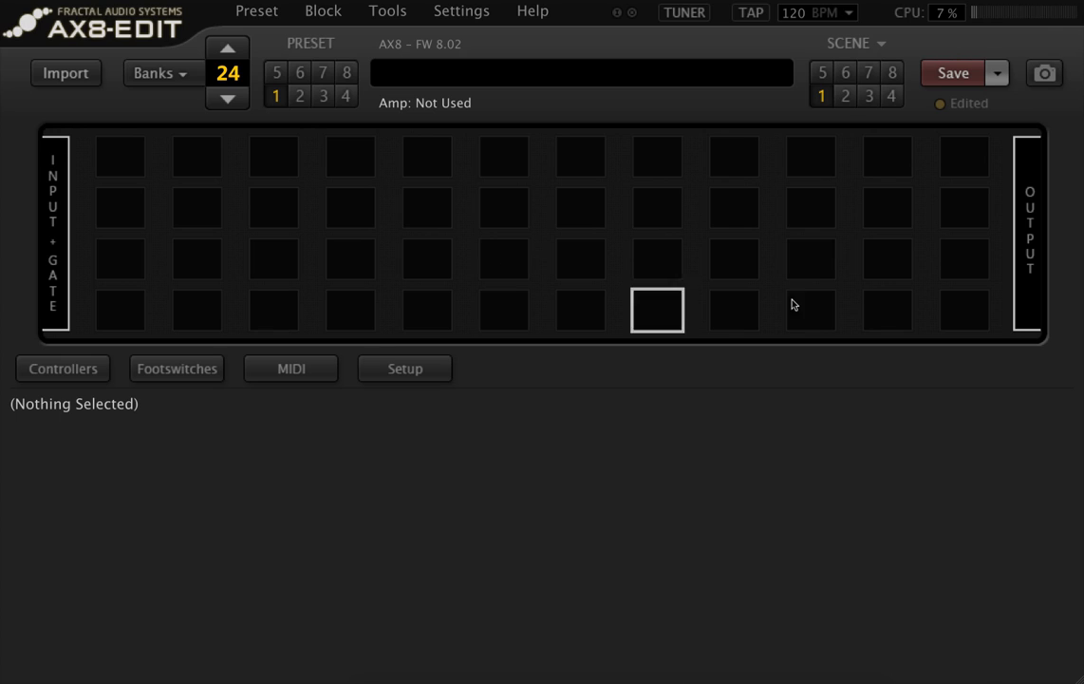
Connect the input to the output with a full row of shunts along the grid's third row.
left_click(968, 258)
left_click_drag(942, 263, 155, 267)
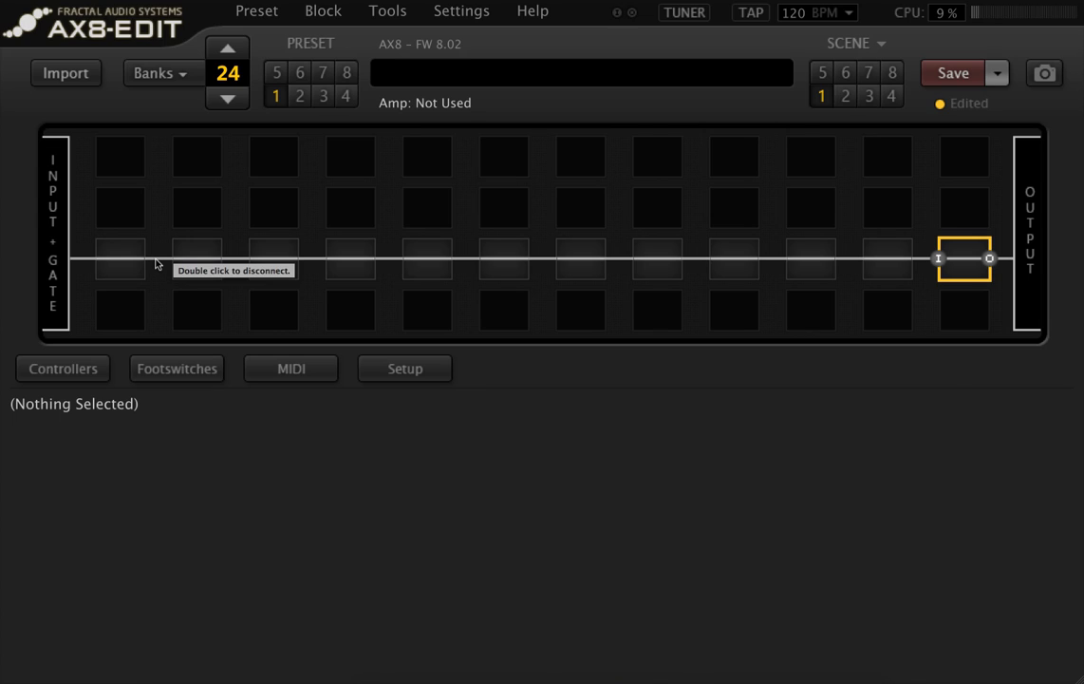
Recall the saved amp block "LT C++" from the block library into the sixth cell of the third row.
left_click_drag(965, 258, 508, 266)
right_click(508, 265)
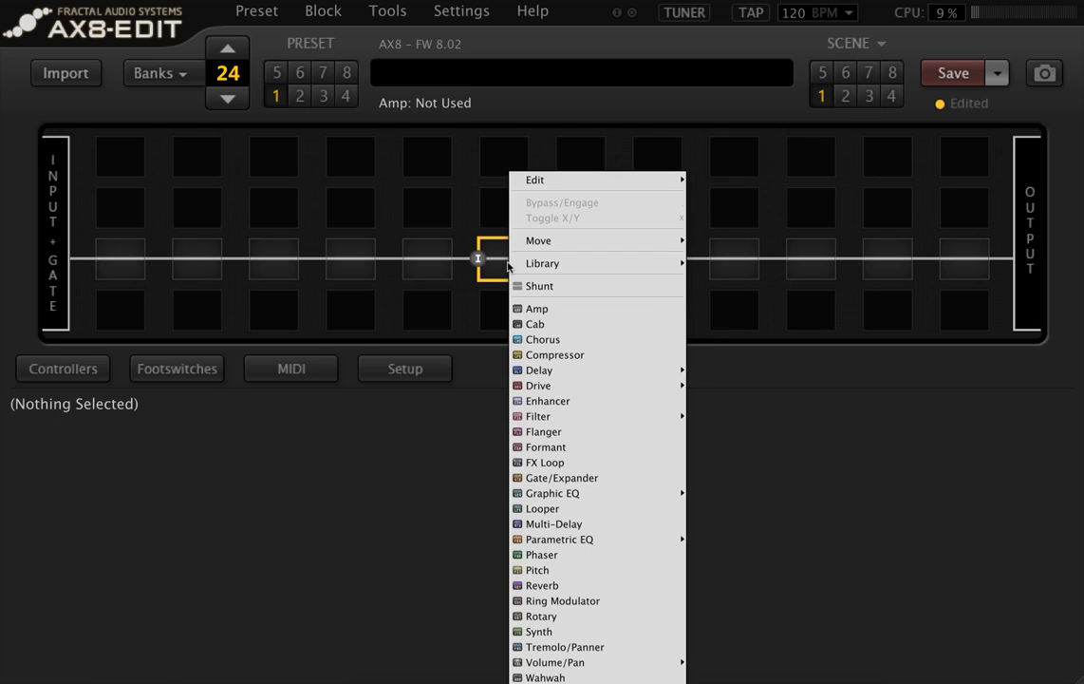
mouse_move(517, 264)
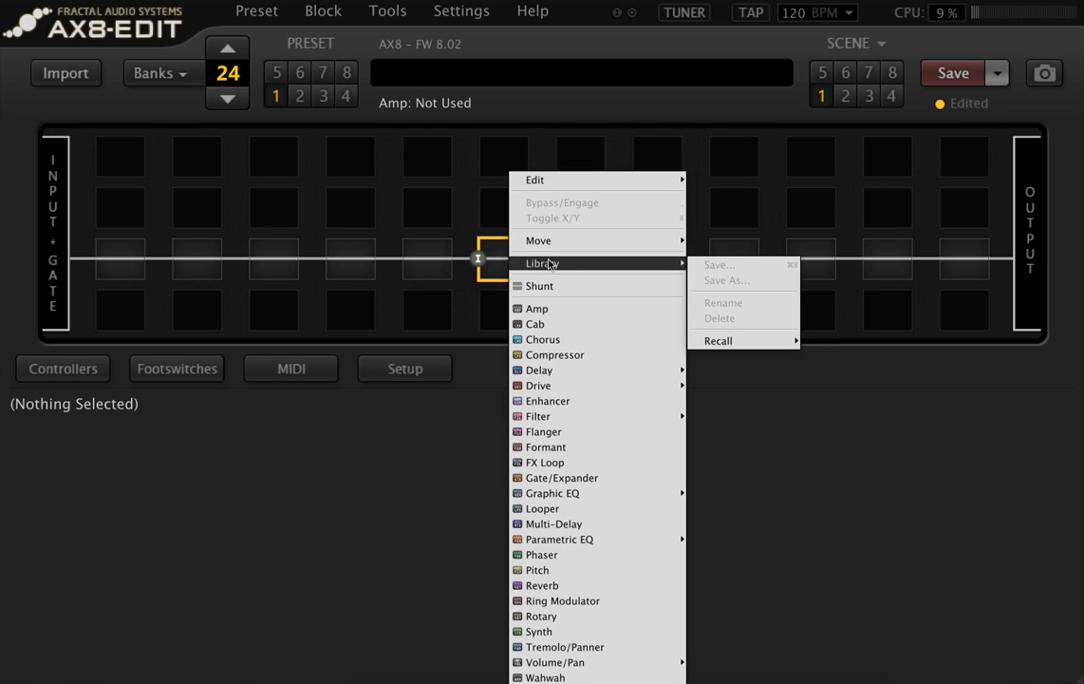
mouse_move(731, 341)
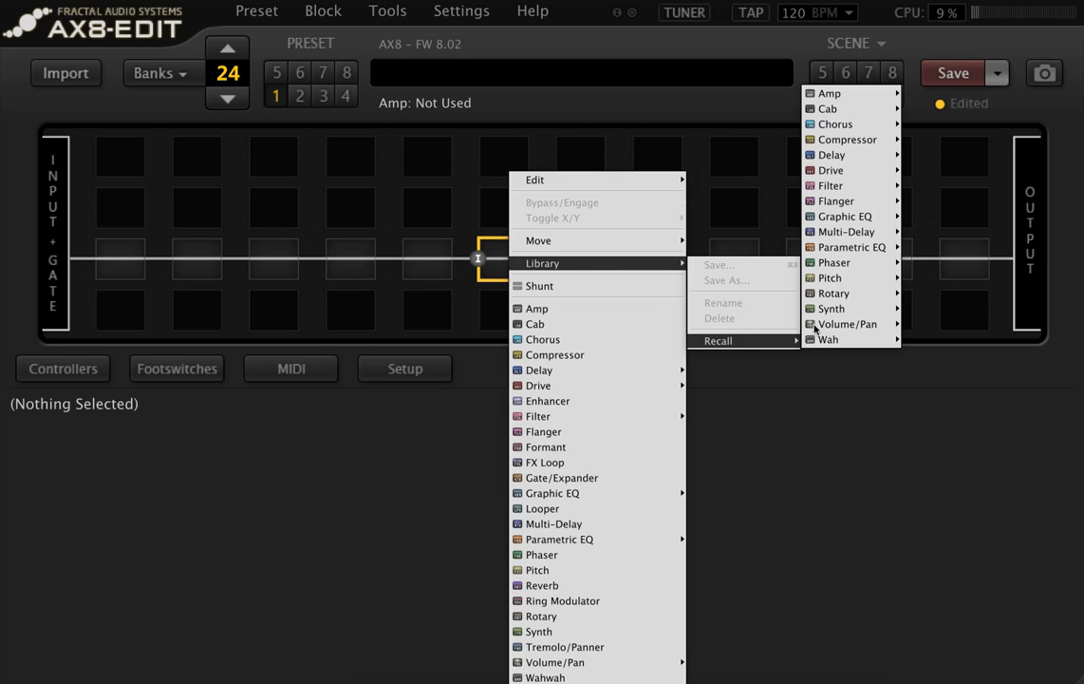
mouse_move(876, 97)
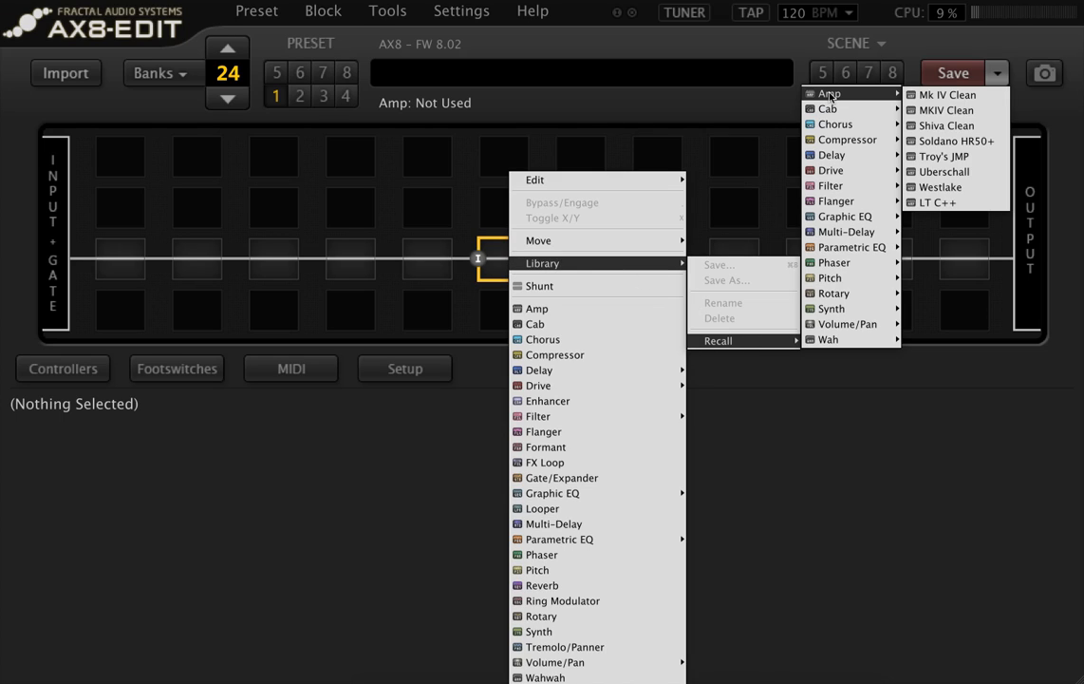
left_click(975, 204)
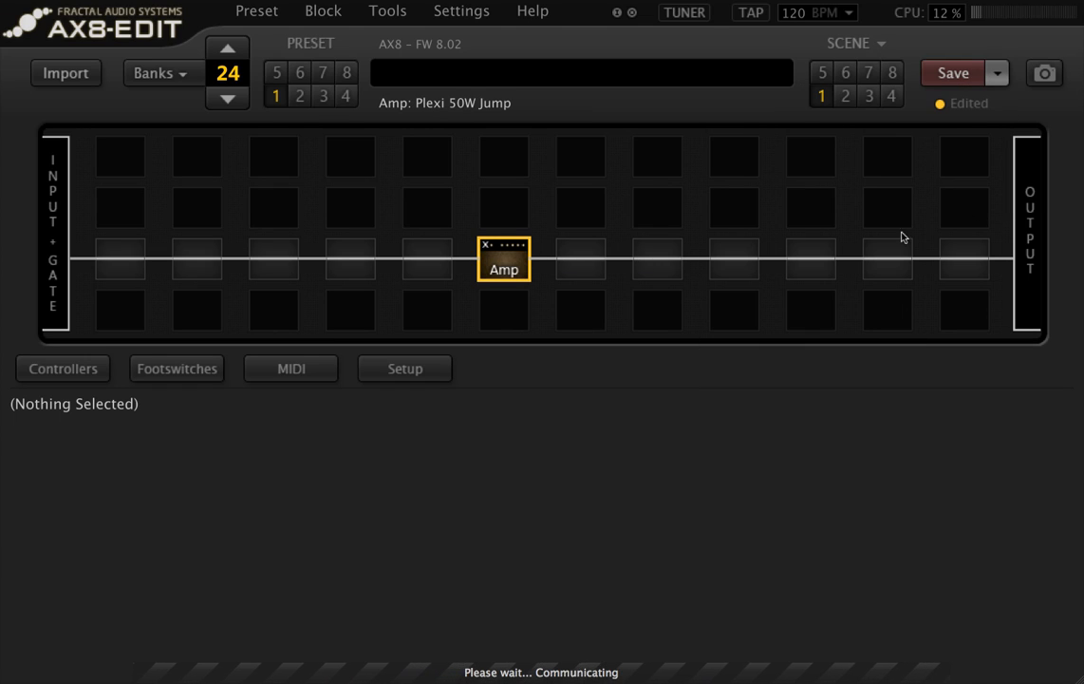
Recall the saved cab block "LT V30 Cab" from the library into the cell directly after the Amp.
right_click(584, 274)
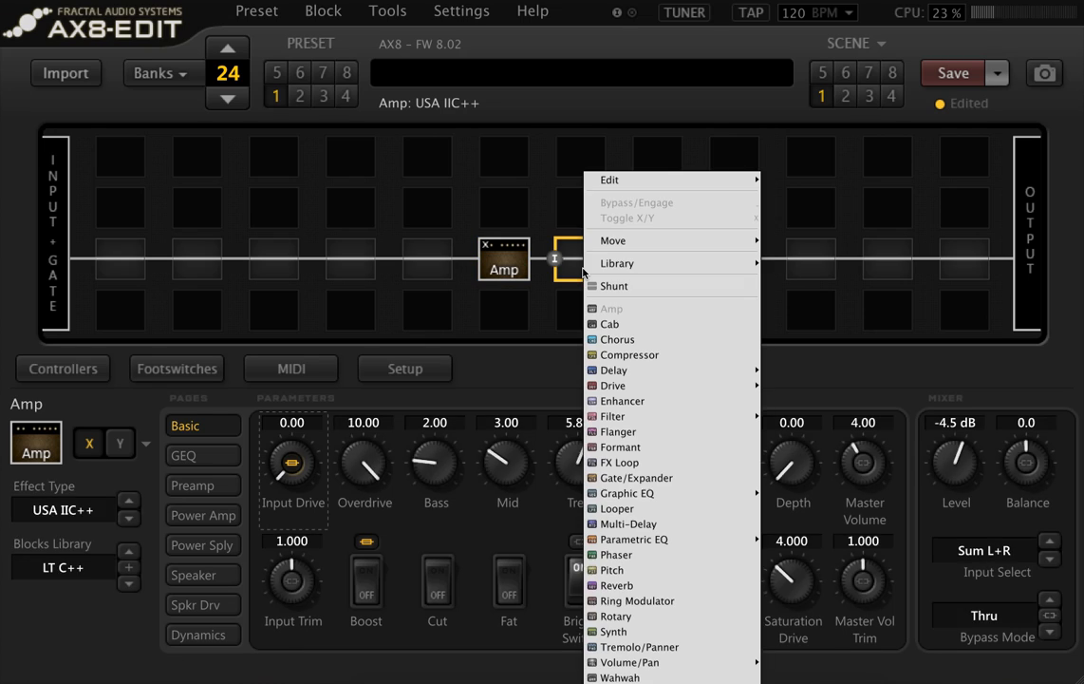
mouse_move(665, 263)
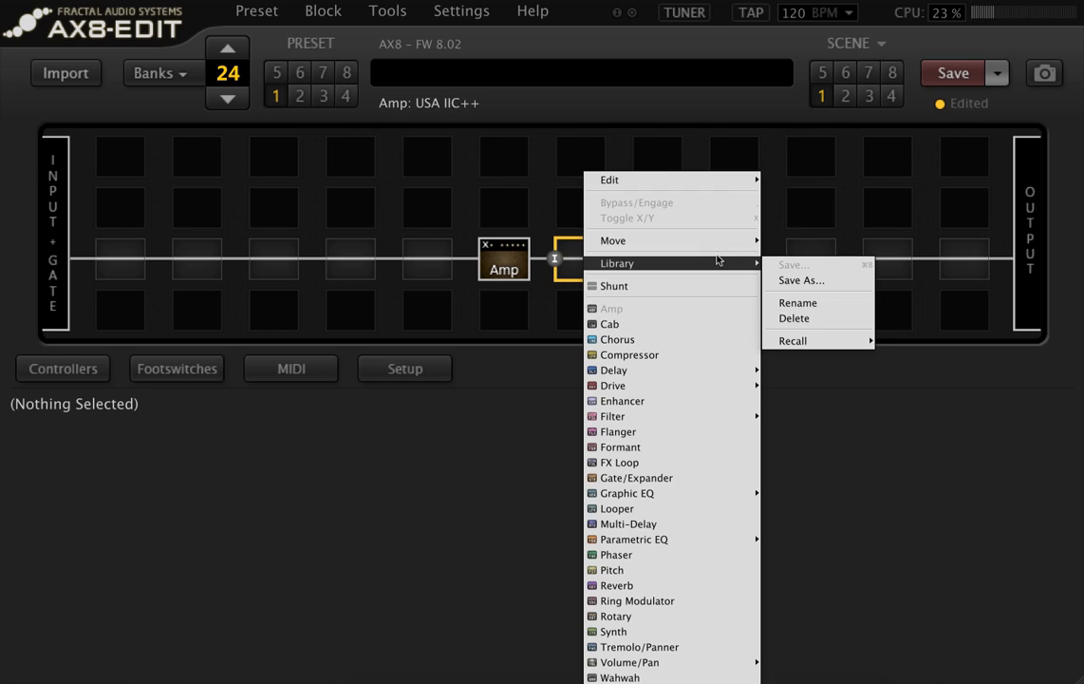
mouse_move(830, 342)
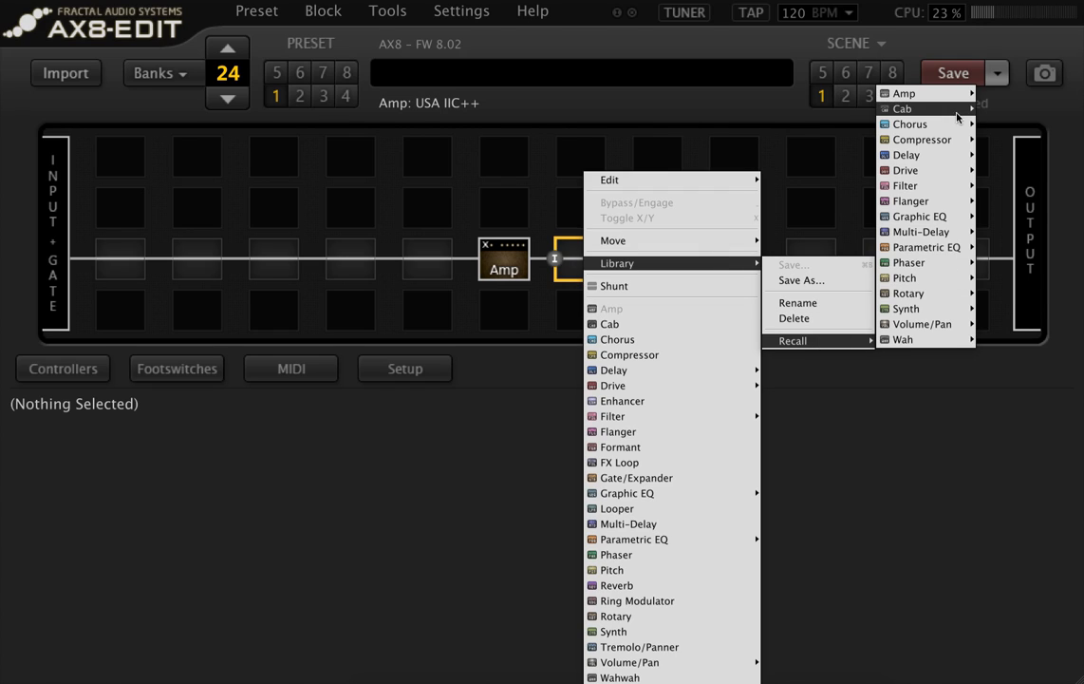
mouse_move(912, 109)
left_click(1035, 155)
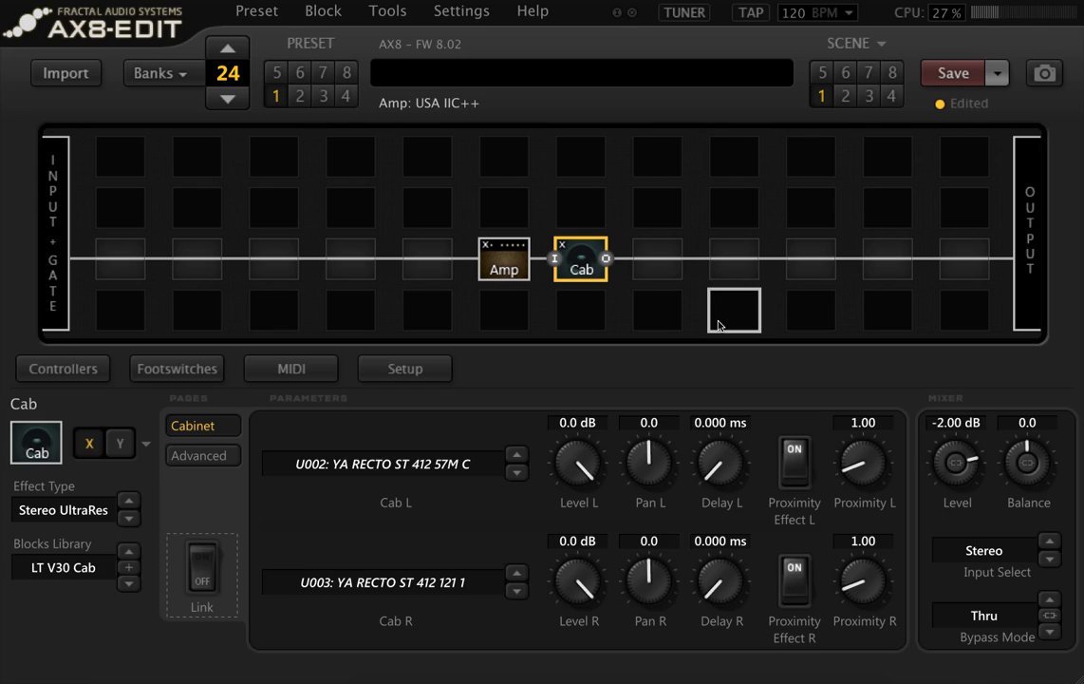
Set scene controller 1 to 20% for Scene 1.
left_click(497, 267)
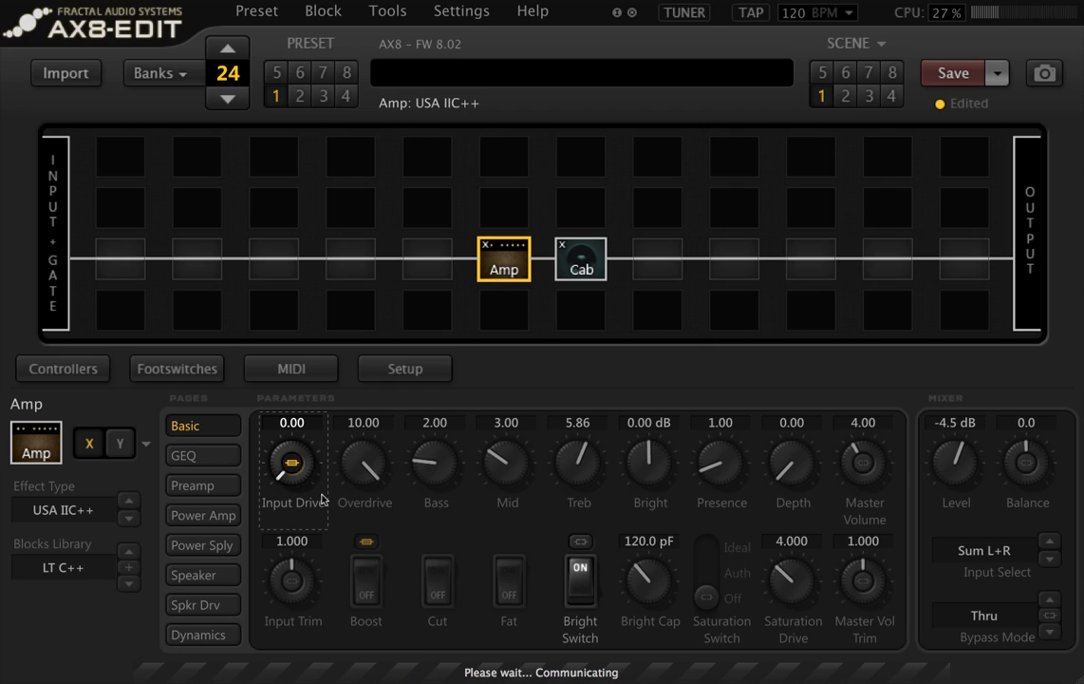
left_click(63, 370)
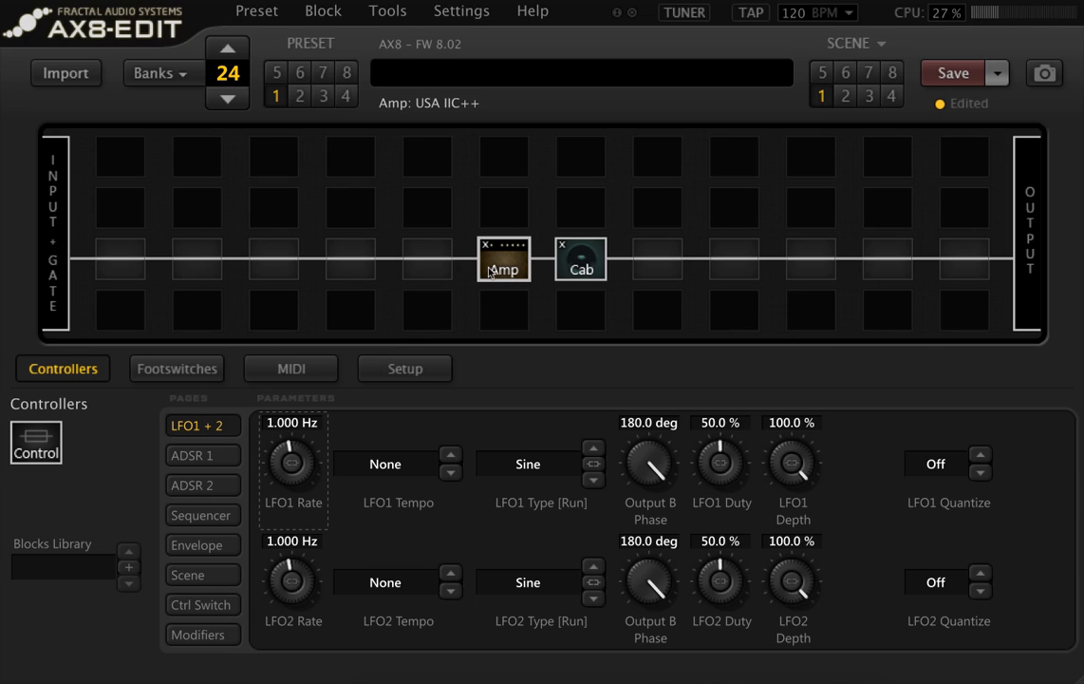
left_click(188, 636)
left_click(190, 574)
left_click(405, 420)
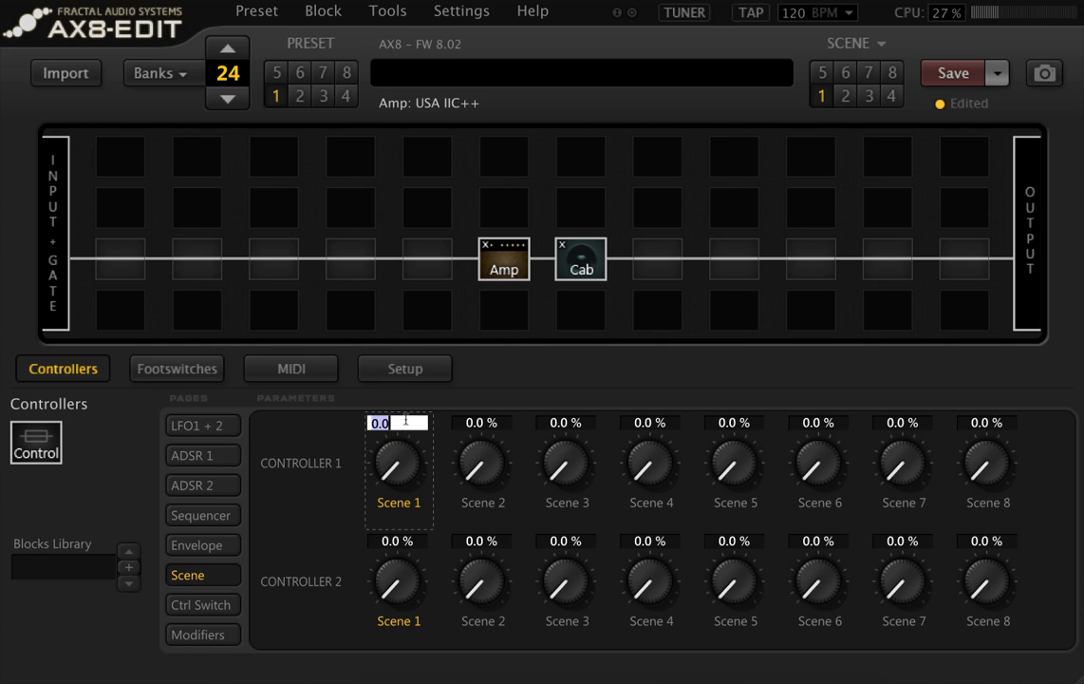
type("20")
key("Return")
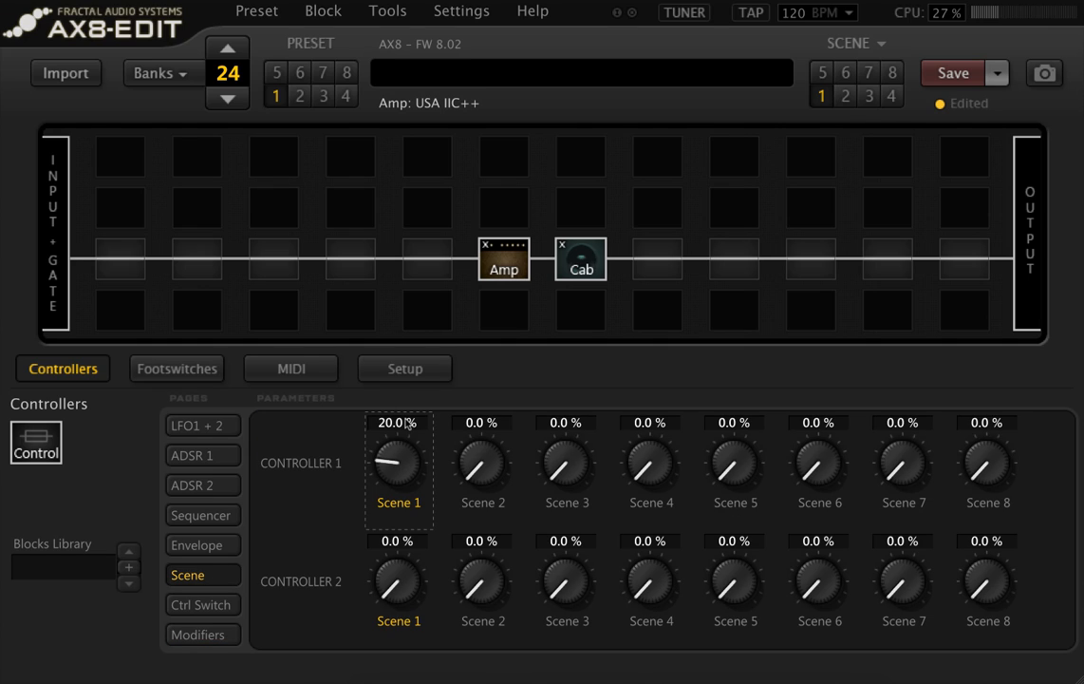
Set the Amp block's output level to -9 dB.
left_click(504, 263)
left_click(971, 427)
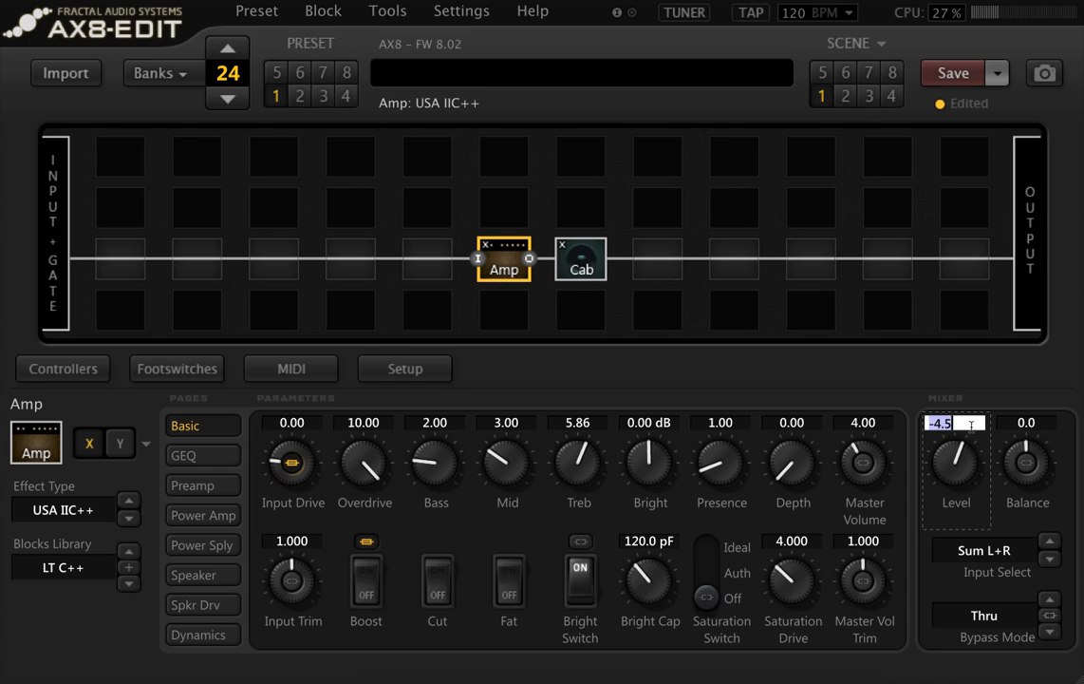
type("-9")
key("Return")
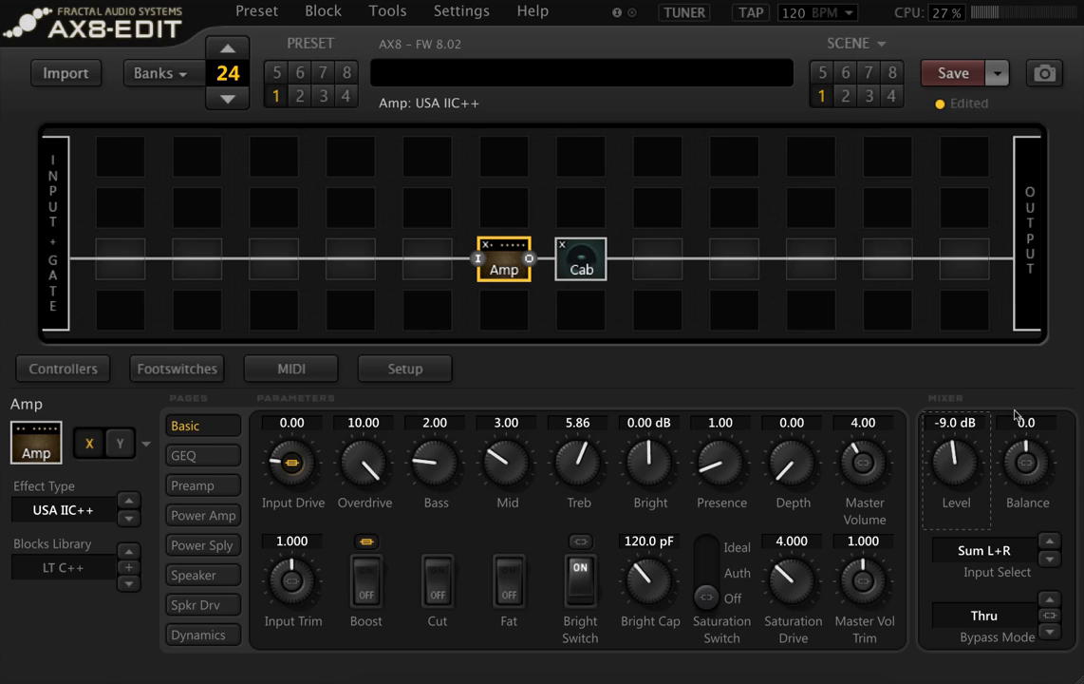
Recall the saved Volume/Pan block "BH Vol-Pan" from the library into the cell directly after the Cab.
right_click(668, 276)
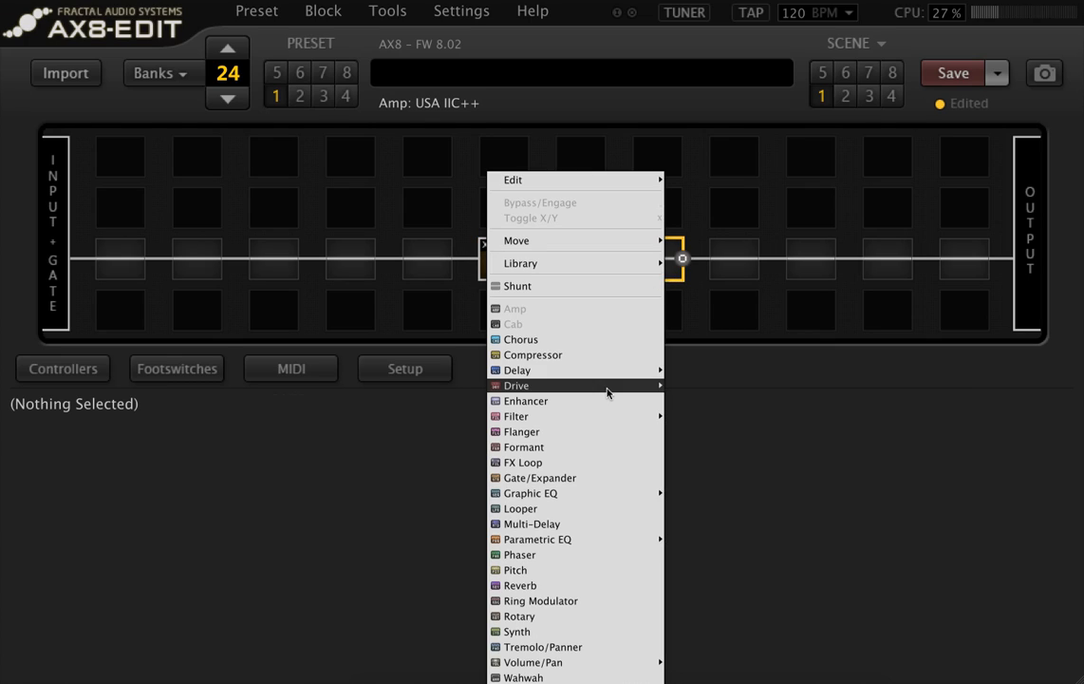
mouse_move(619, 265)
mouse_move(750, 340)
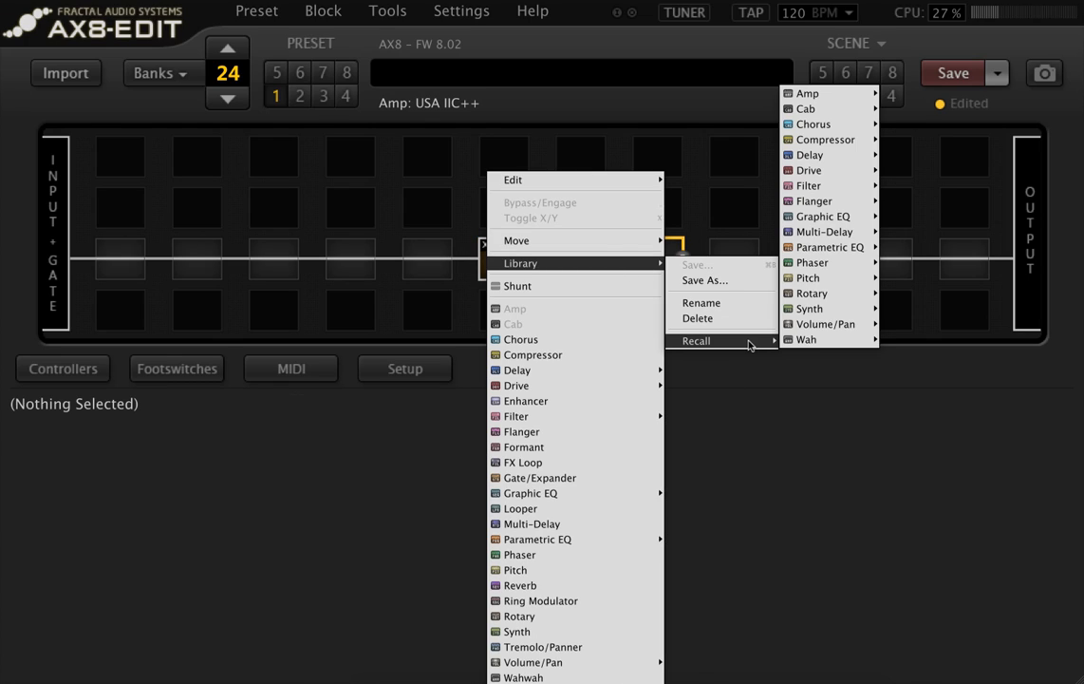
mouse_move(833, 340)
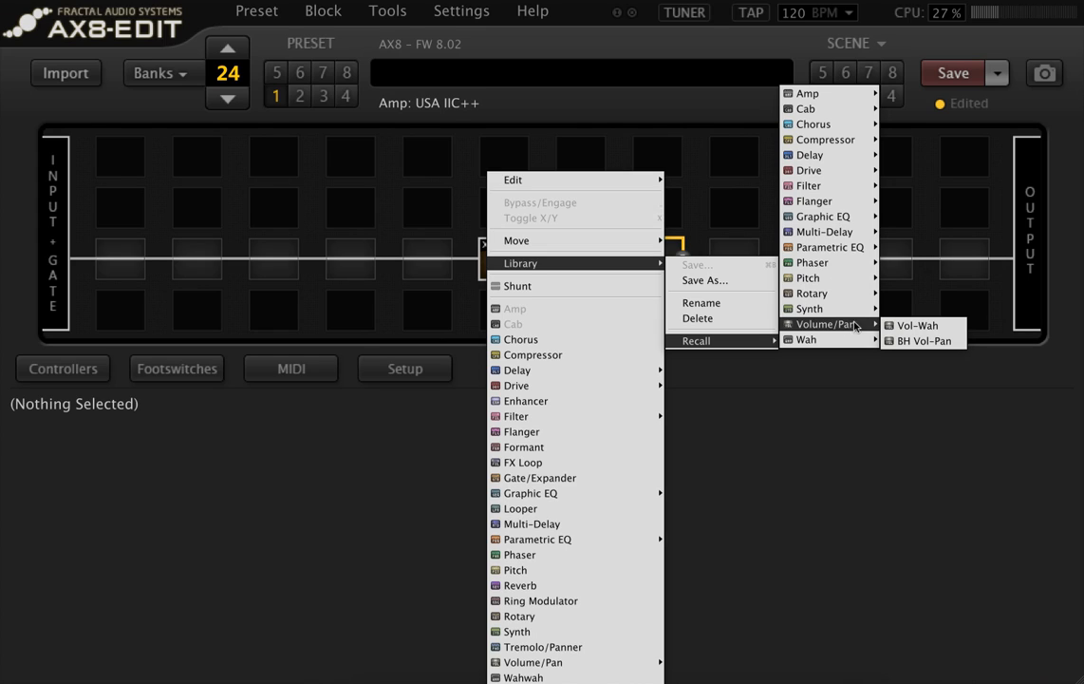
left_click(924, 340)
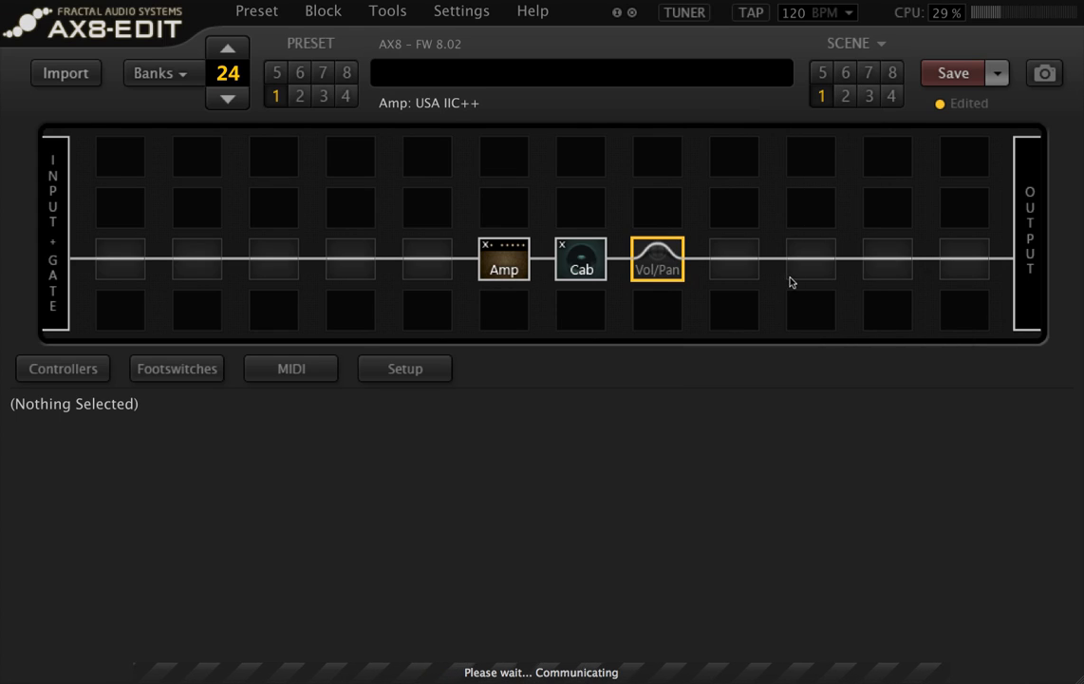
Insert a Multi-Delay block after Vol/Pan and load the library block "BH Multi" into it.
left_click(740, 269)
right_click(740, 269)
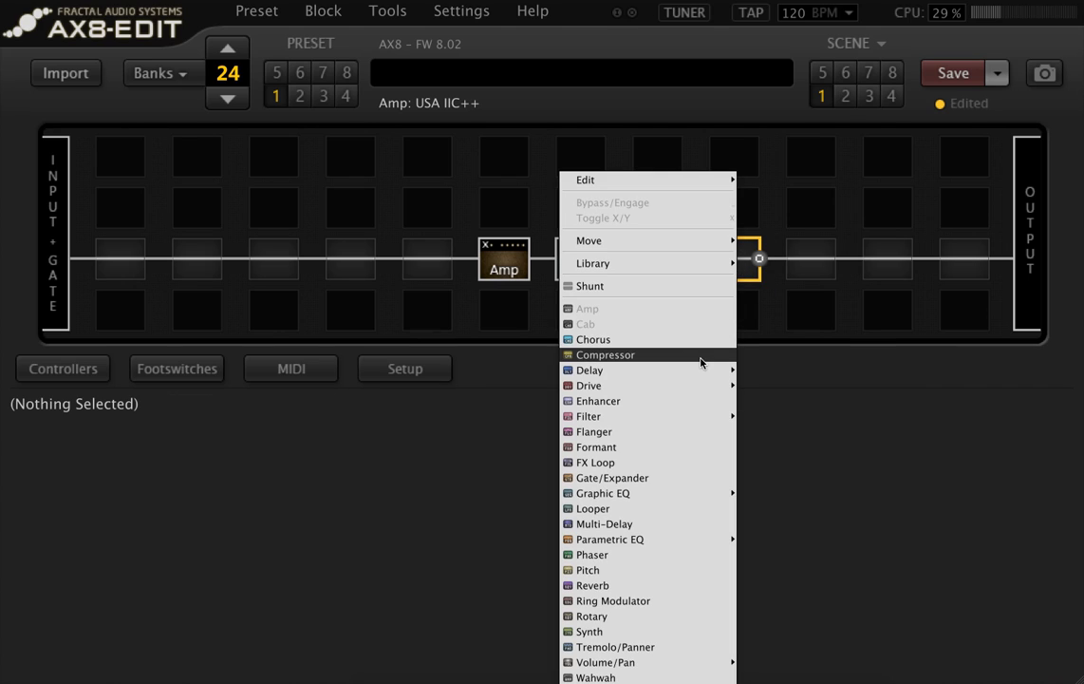
mouse_move(685, 537)
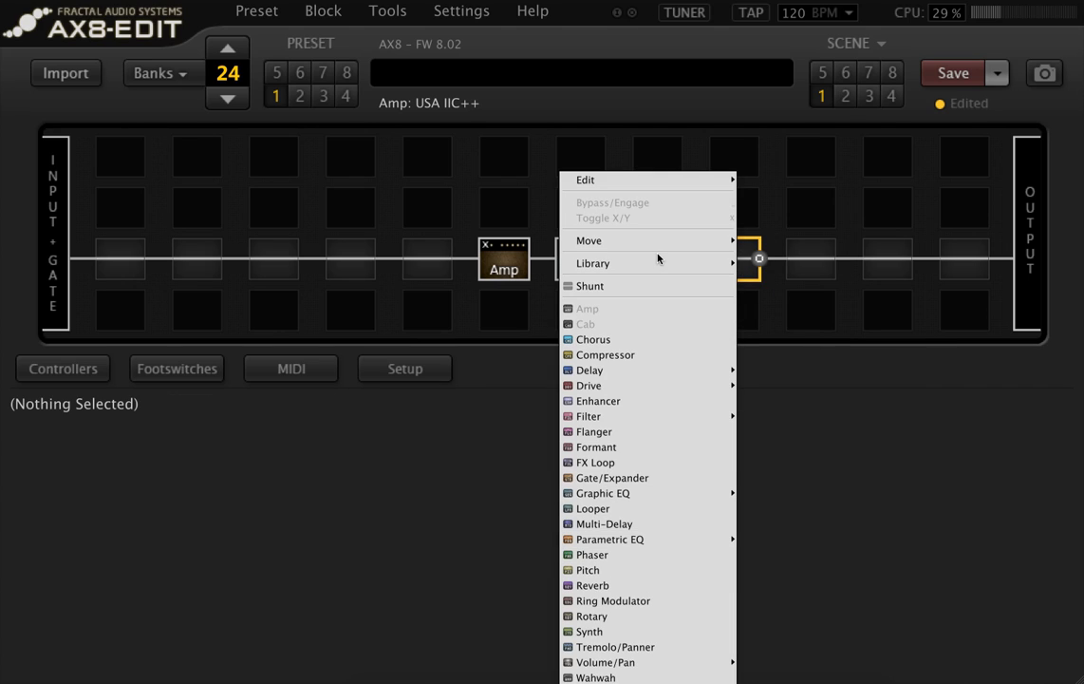
mouse_move(660, 267)
mouse_move(815, 340)
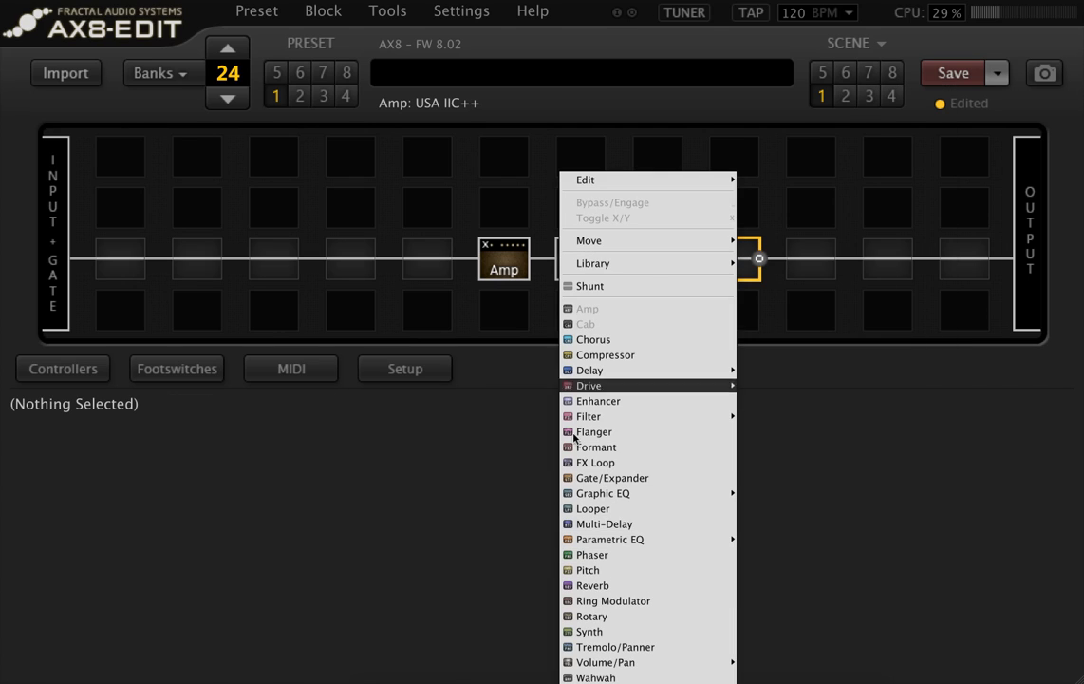
left_click(599, 524)
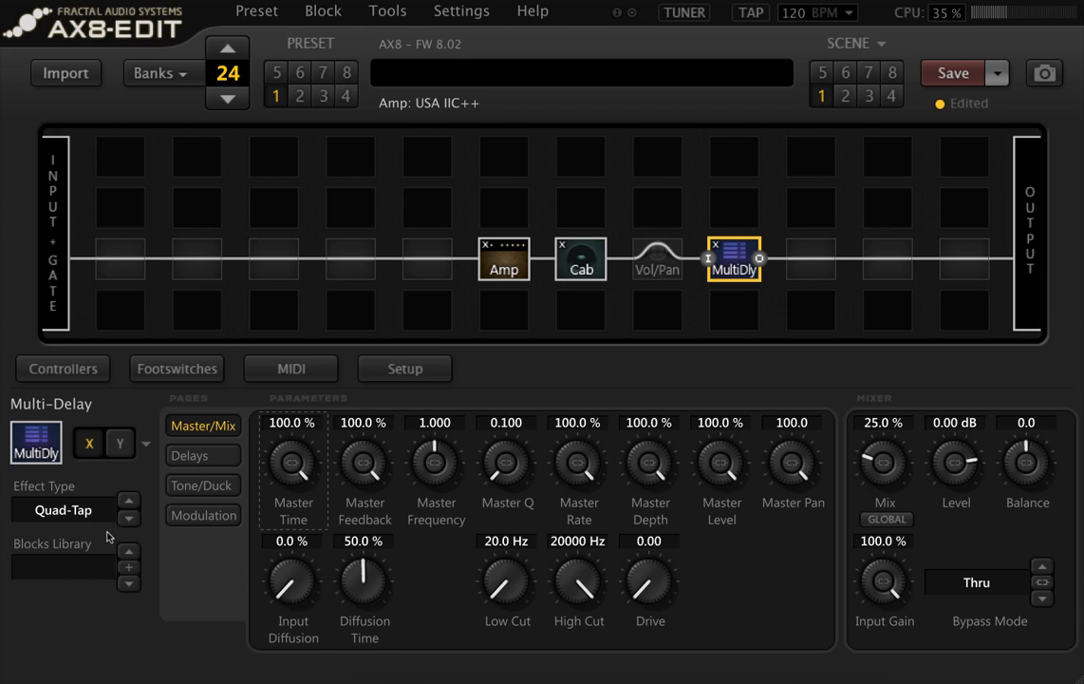
left_click(54, 575)
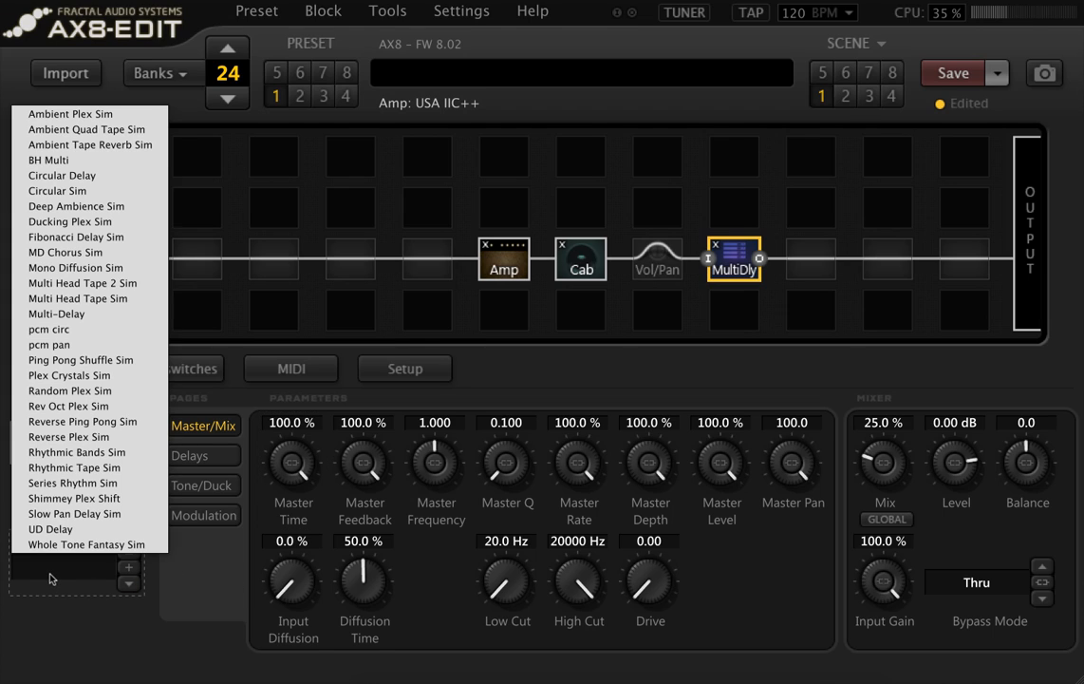
left_click(55, 161)
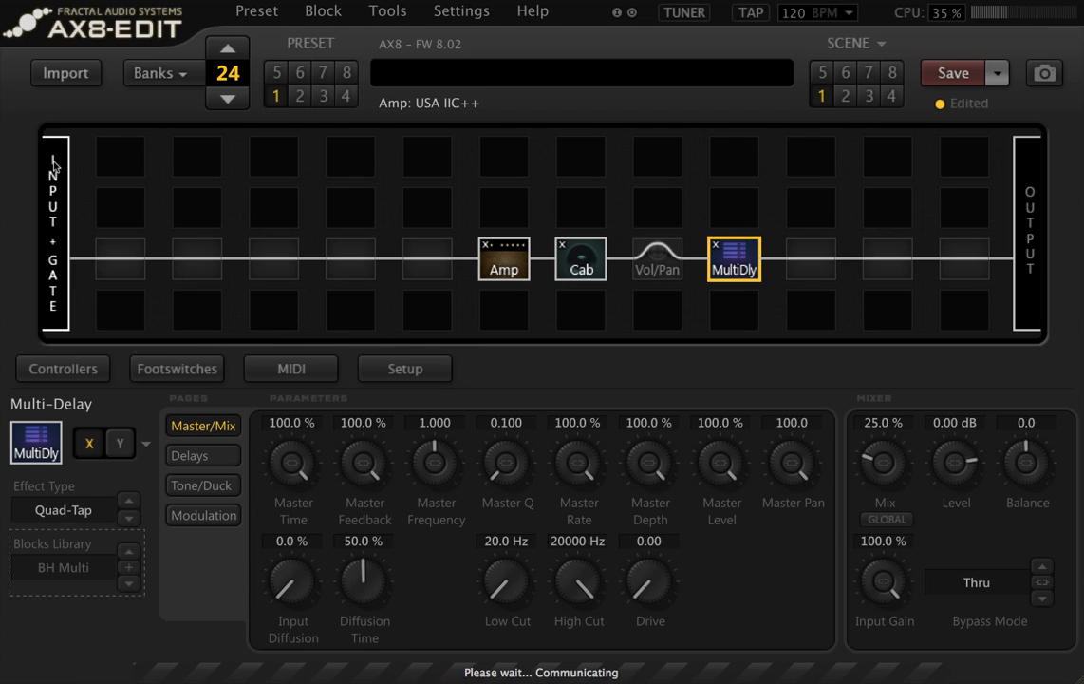
Bypass the Multi-Delay block, engage it together with Vol/Pan to audition them, and bypass both again.
double_click(731, 262)
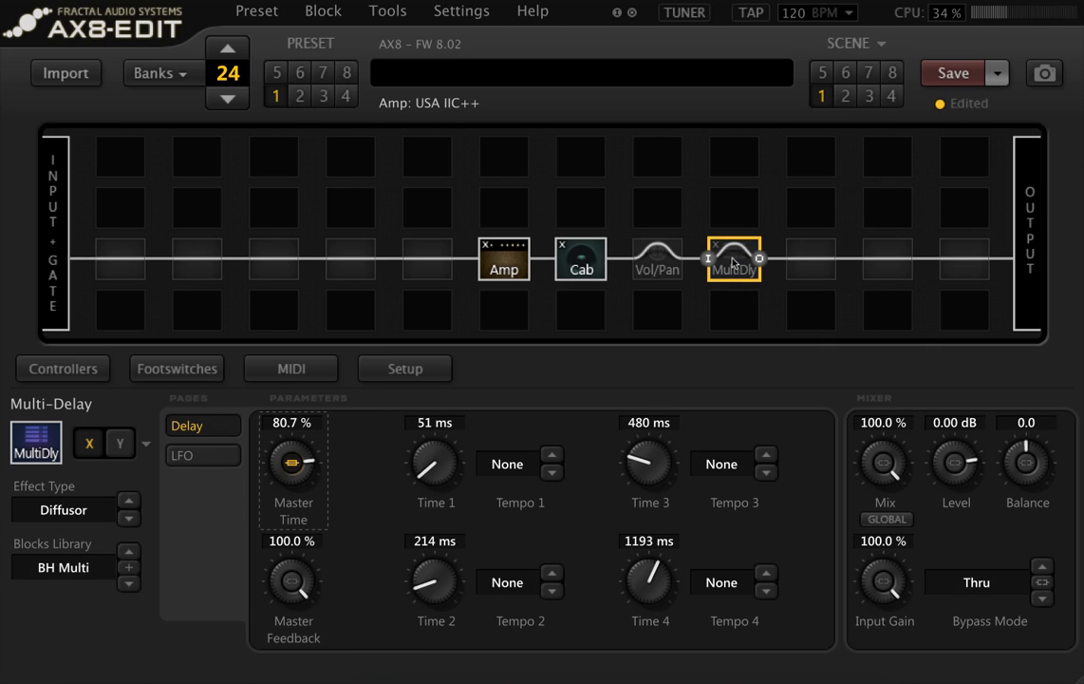
key("Left")
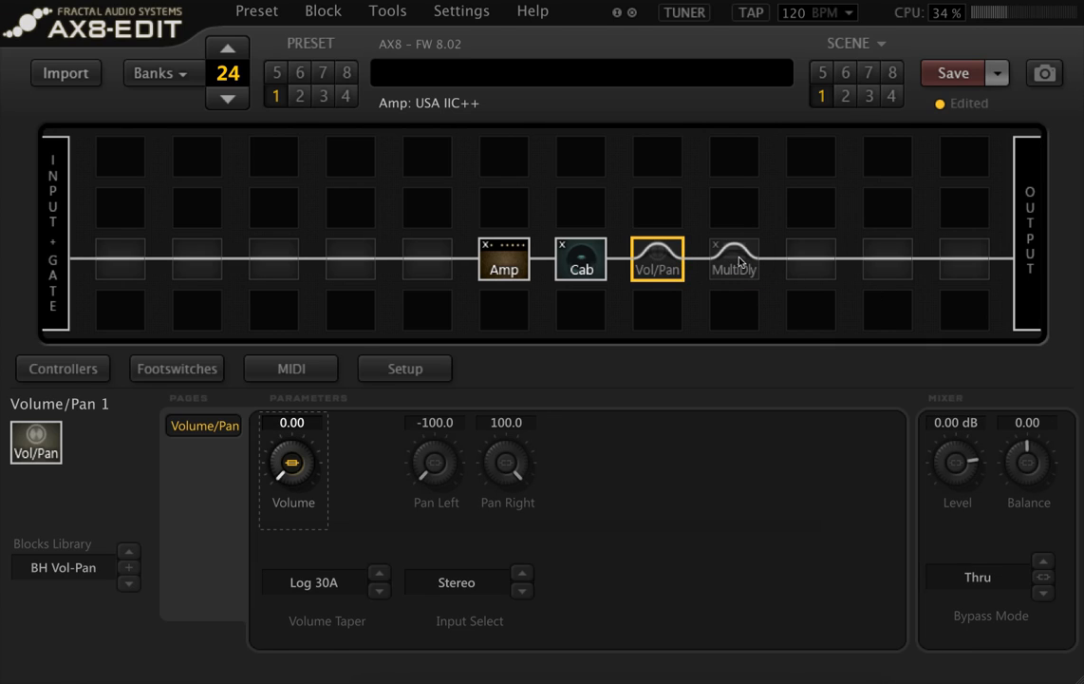
double_click(739, 262)
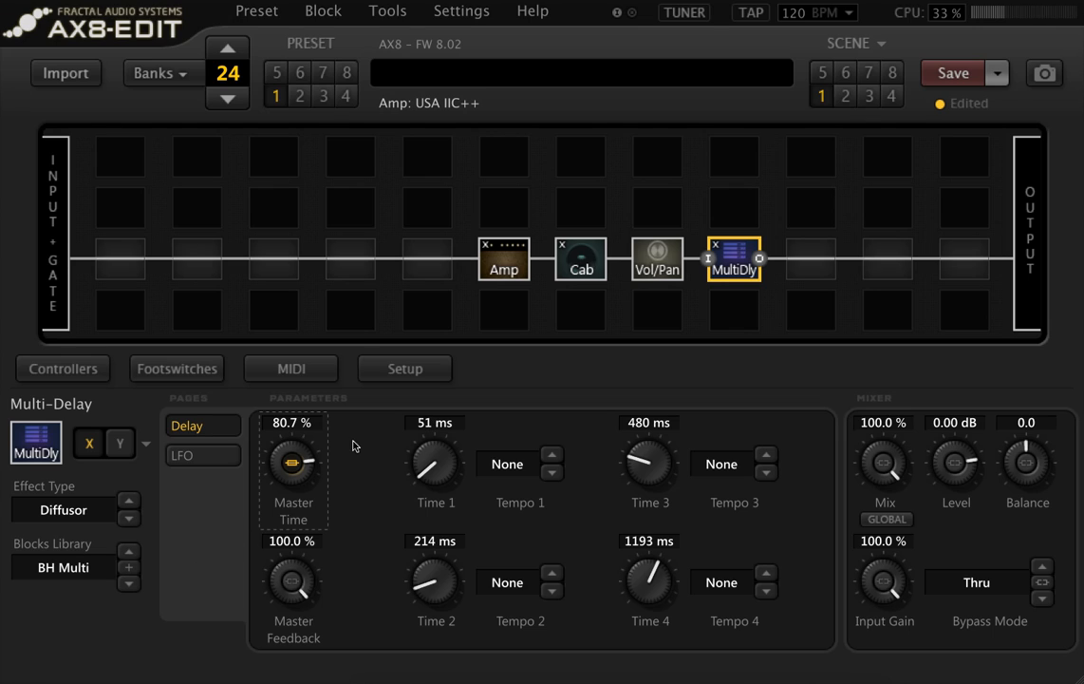
left_click(658, 262)
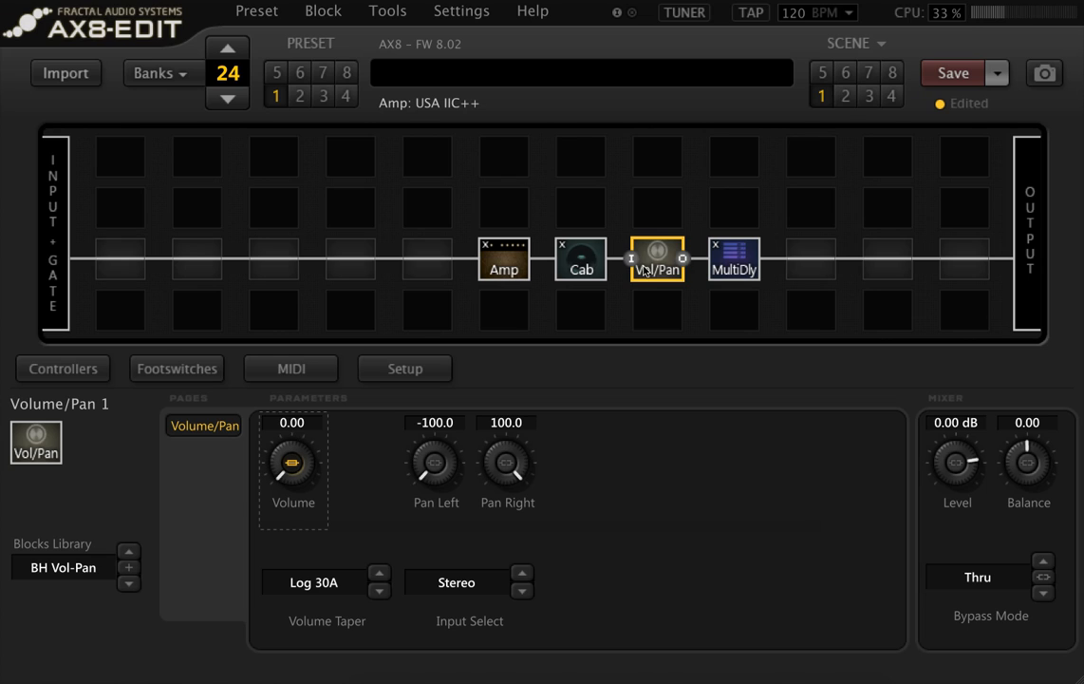
left_click(732, 265)
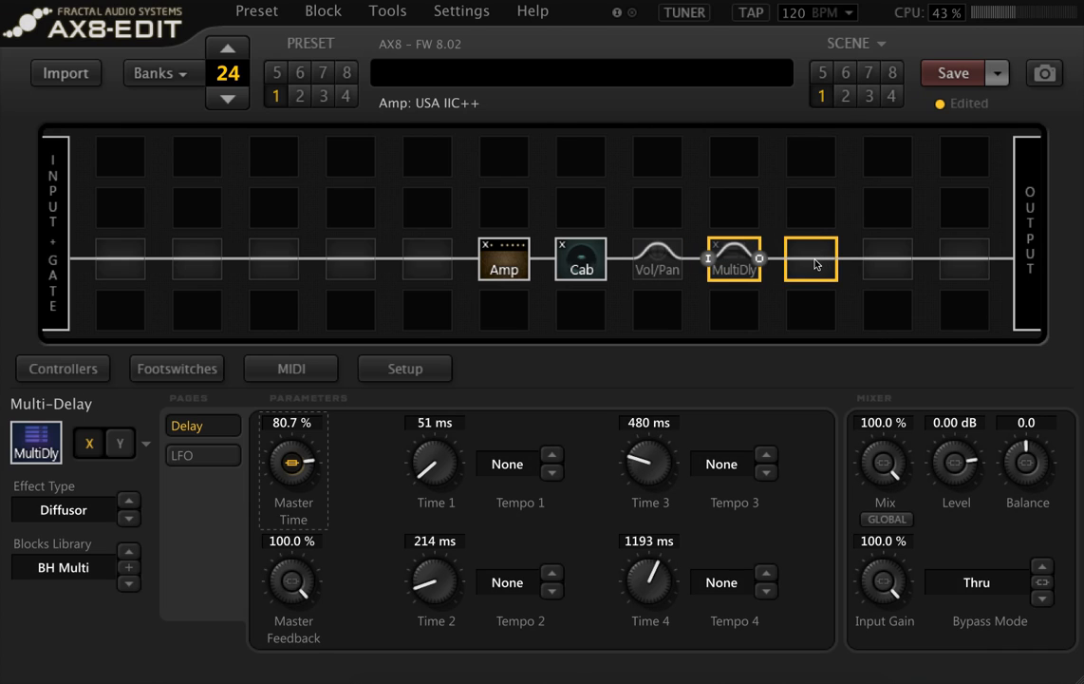
Insert a Delay 1 block after the Multi-Delay and load the library block "SMR Delay" into it.
right_click(815, 265)
mouse_move(757, 376)
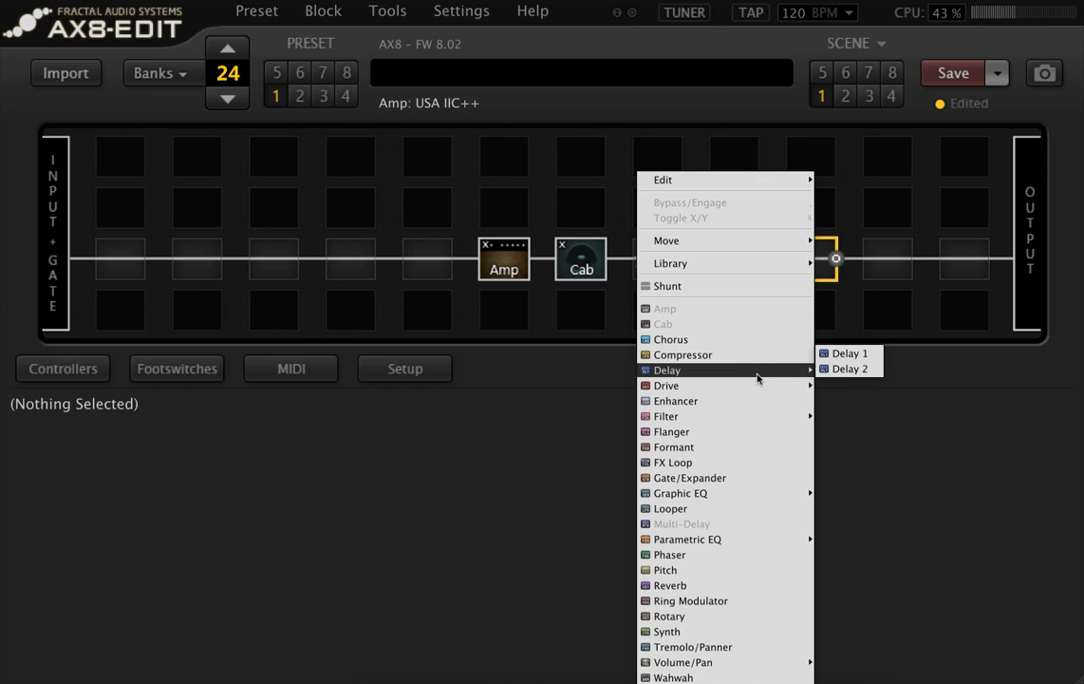
left_click(848, 354)
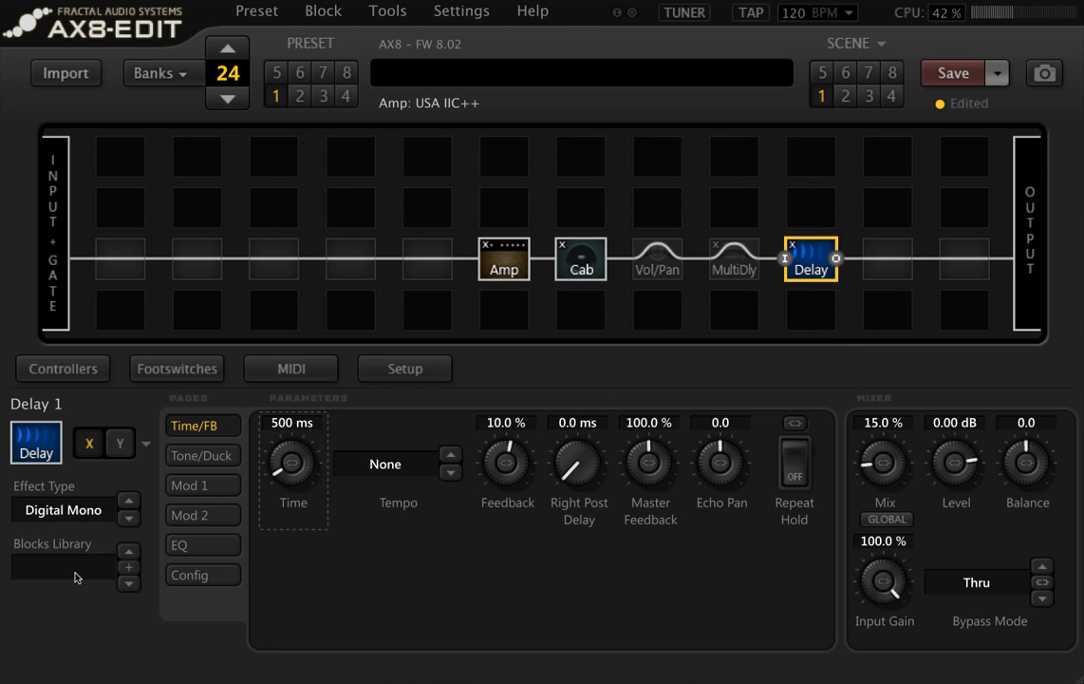
left_click(68, 514)
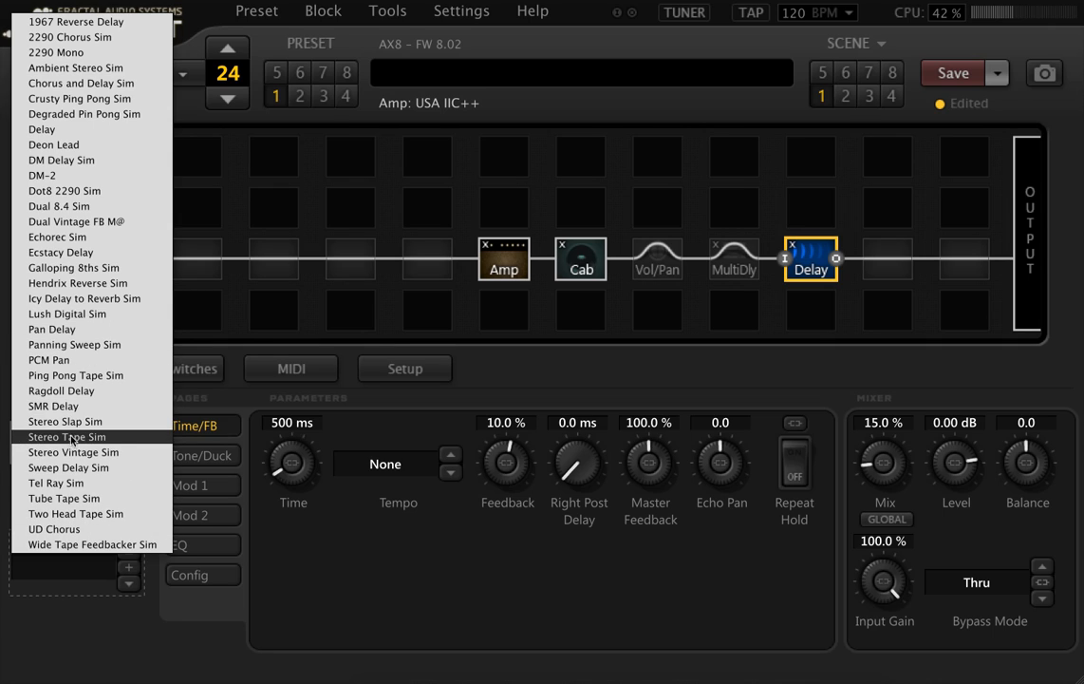
left_click(57, 405)
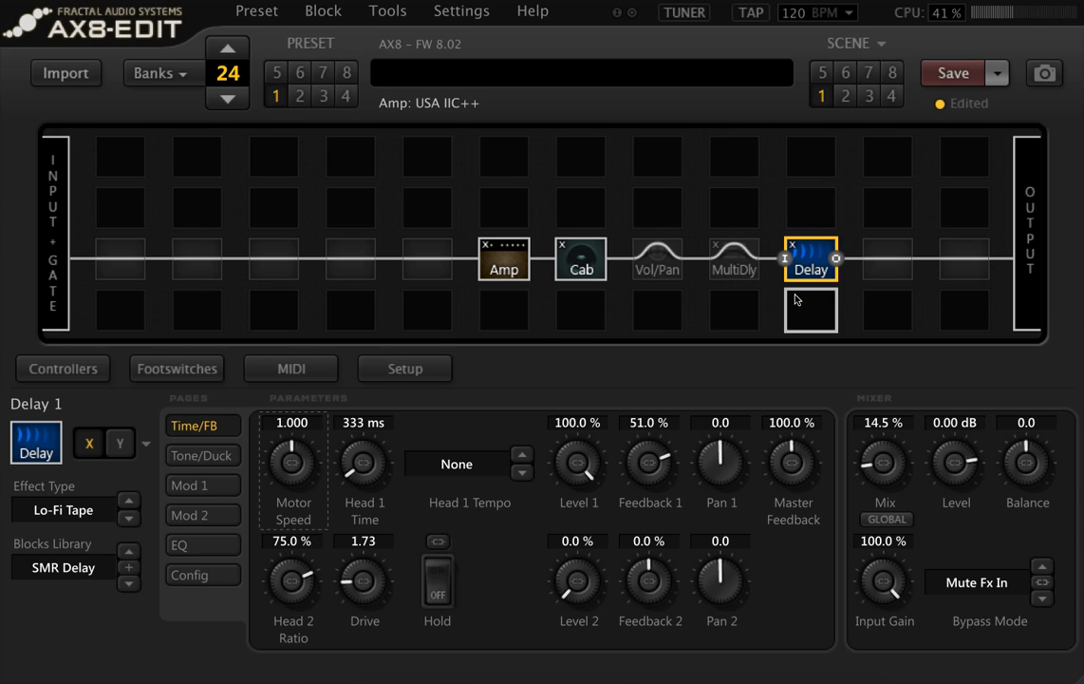
Insert a Delay 2 block after Delay 1, load the library block "1967 Reverse Delay" into it and bypass it.
right_click(890, 272)
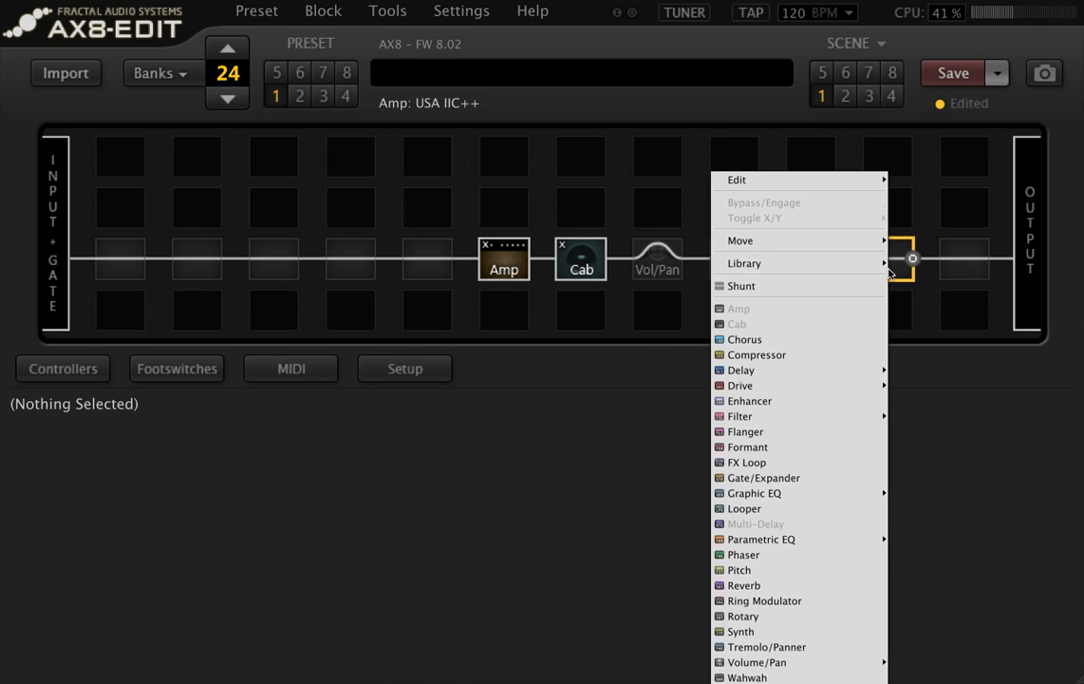
mouse_move(838, 370)
left_click(922, 370)
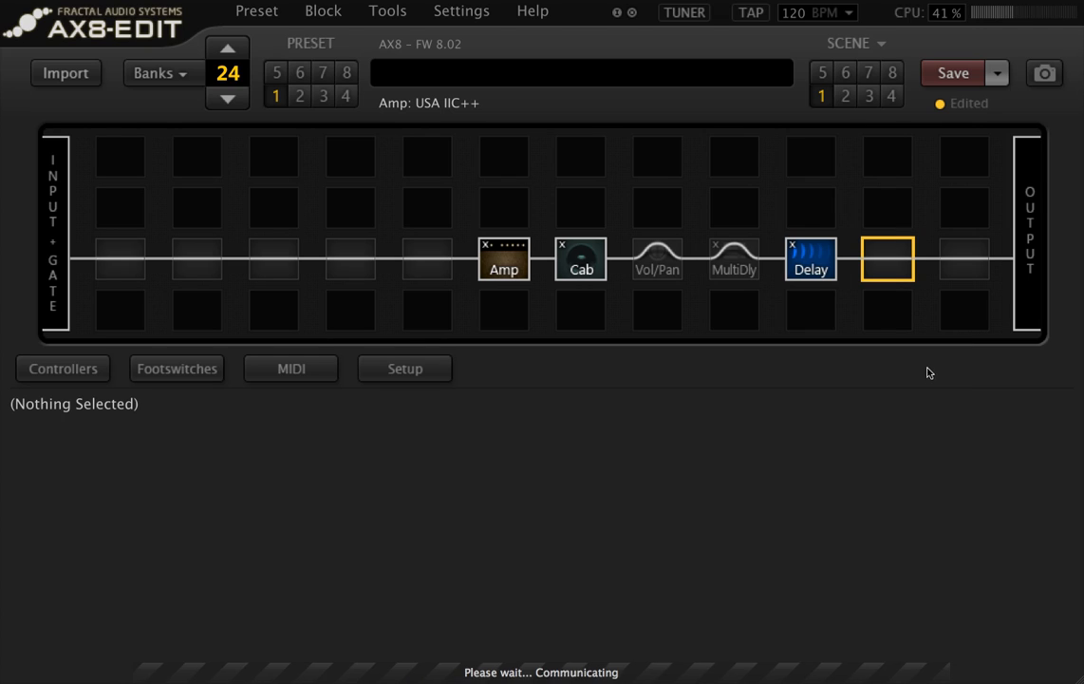
left_click(67, 572)
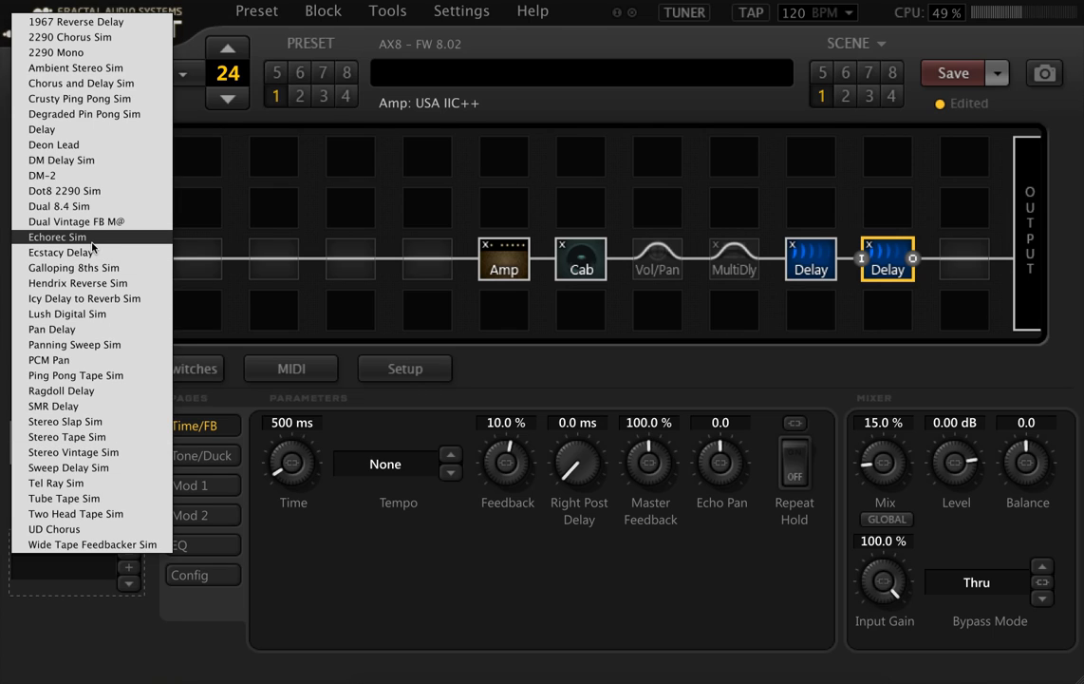
left_click(101, 23)
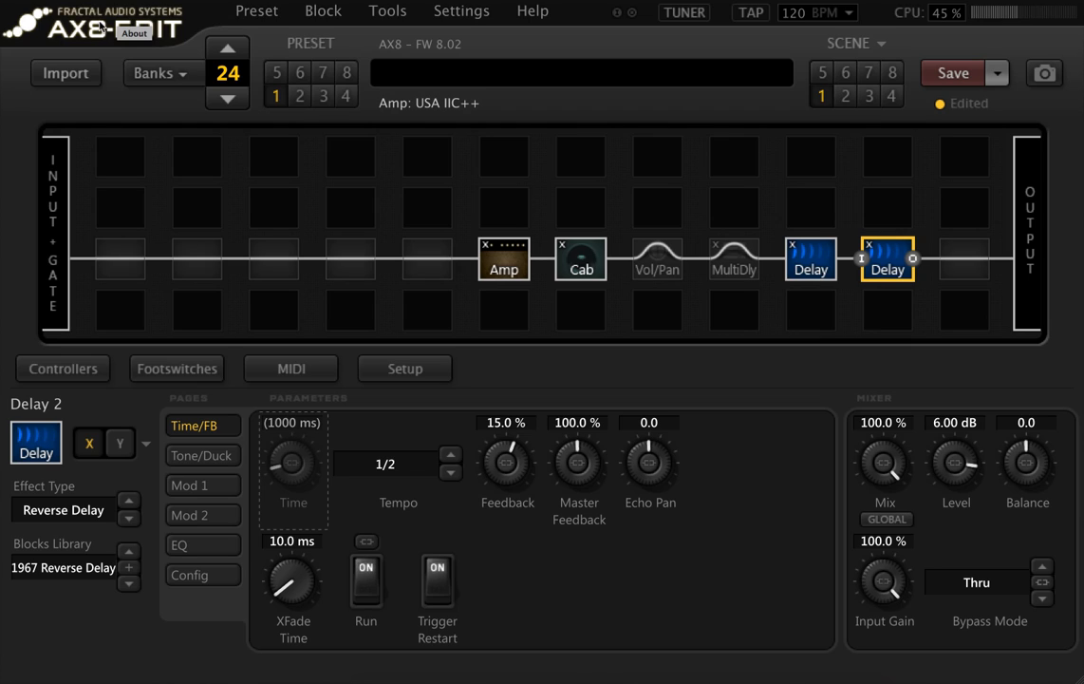
left_click(900, 271)
double_click(900, 271)
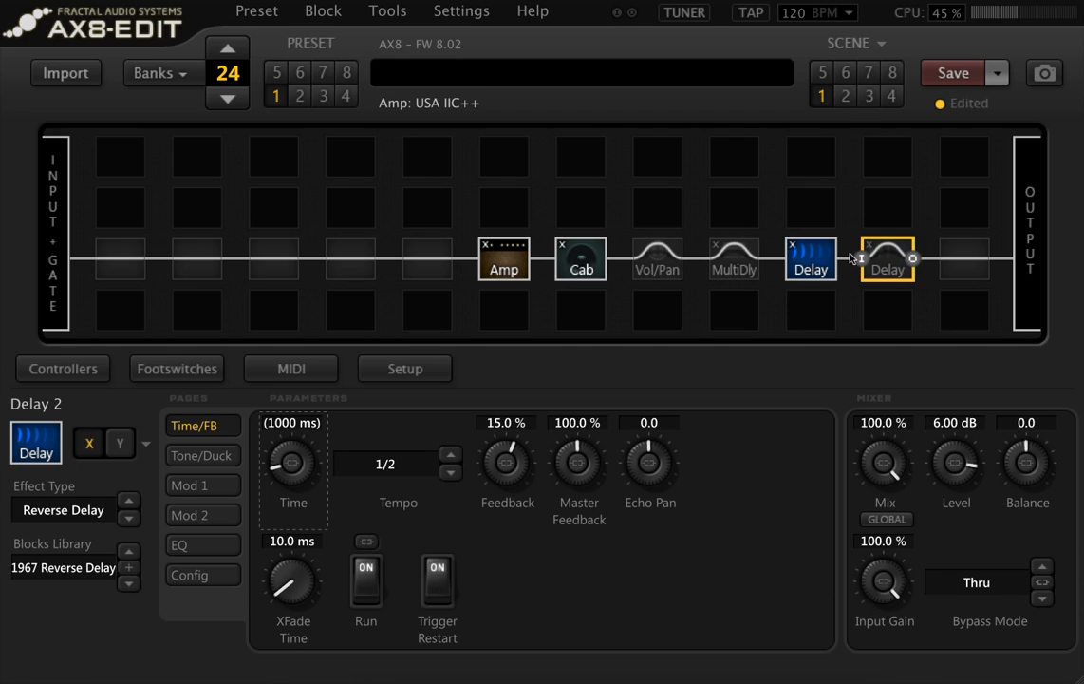
Recall the library Phaser block "Vibe" before the Amp and move it one cell further toward the input.
left_click(432, 257)
right_click(436, 263)
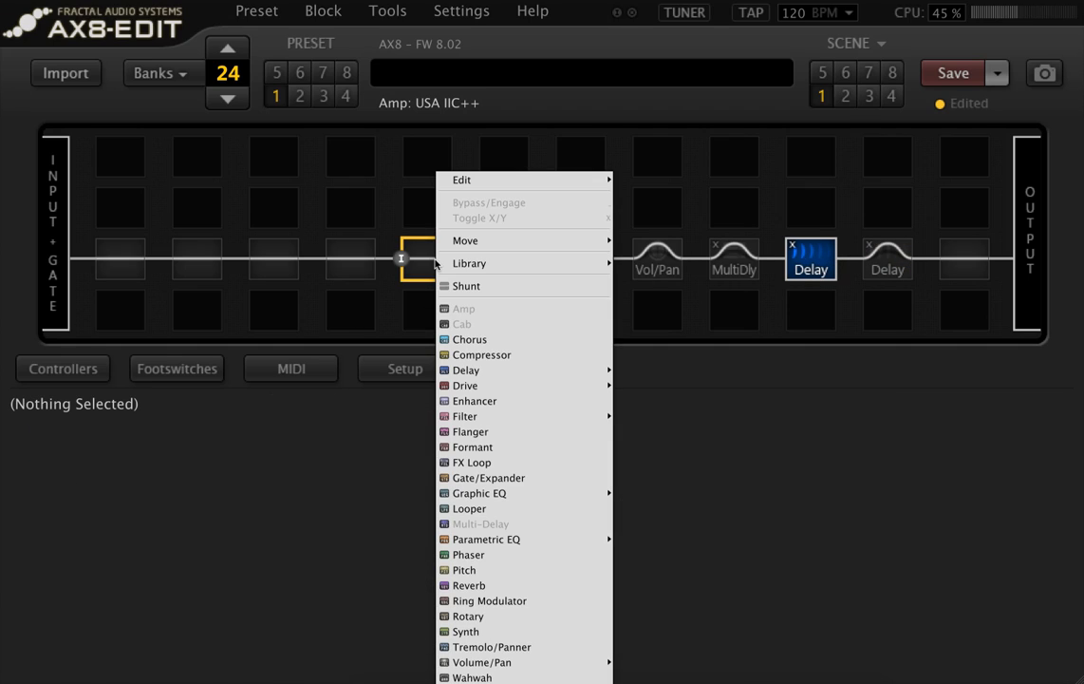
mouse_move(480, 269)
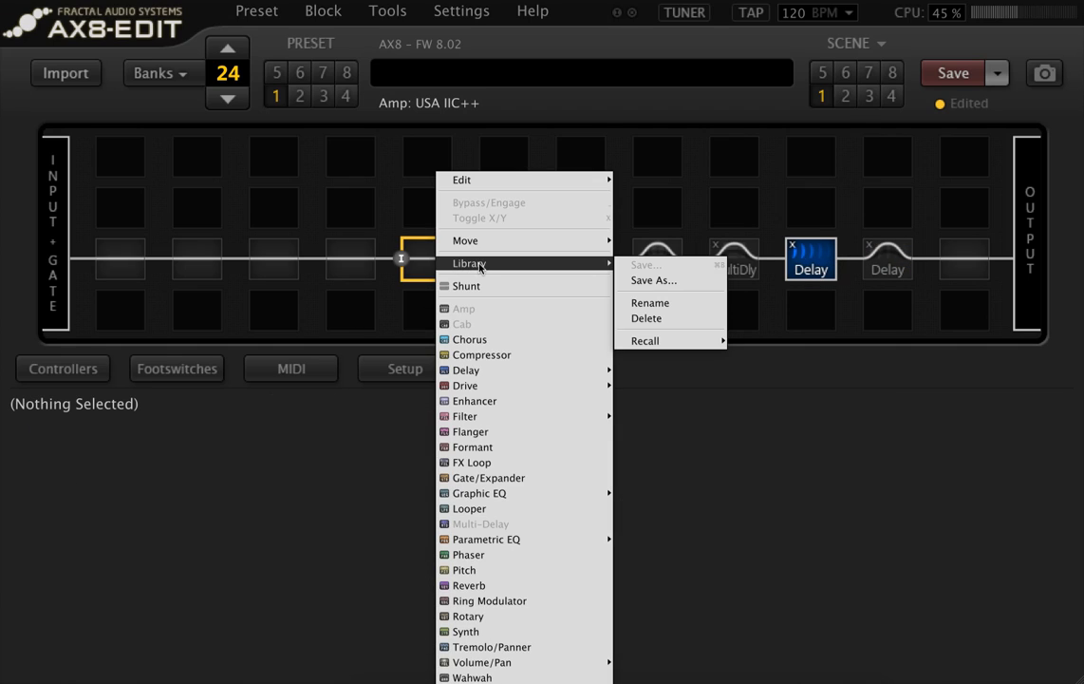
mouse_move(669, 342)
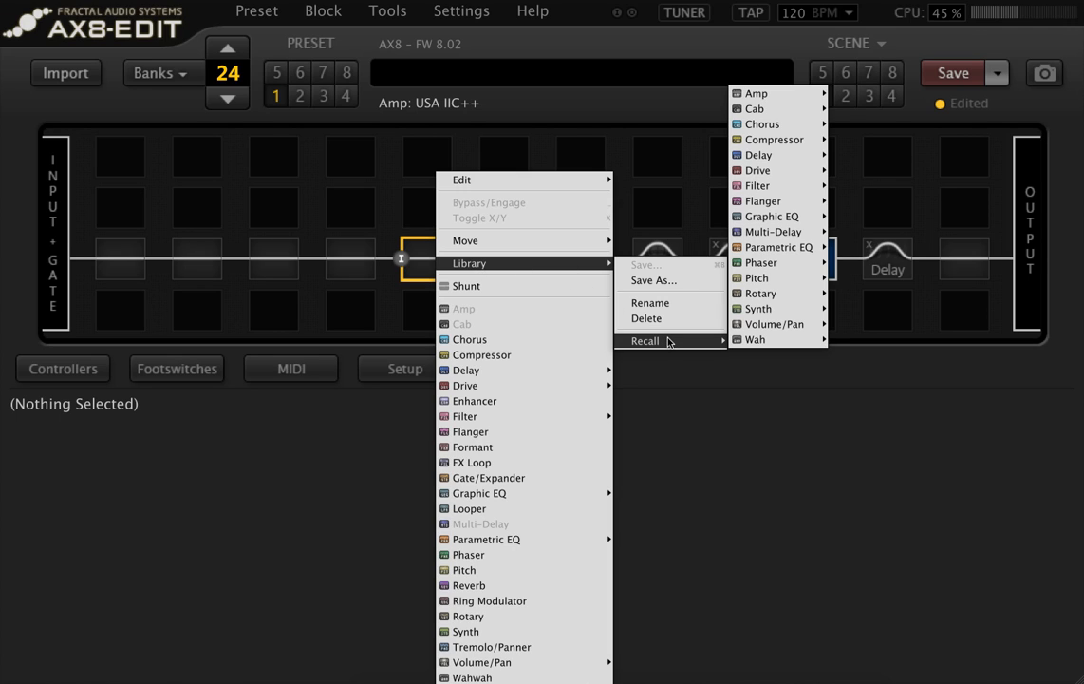
mouse_move(788, 269)
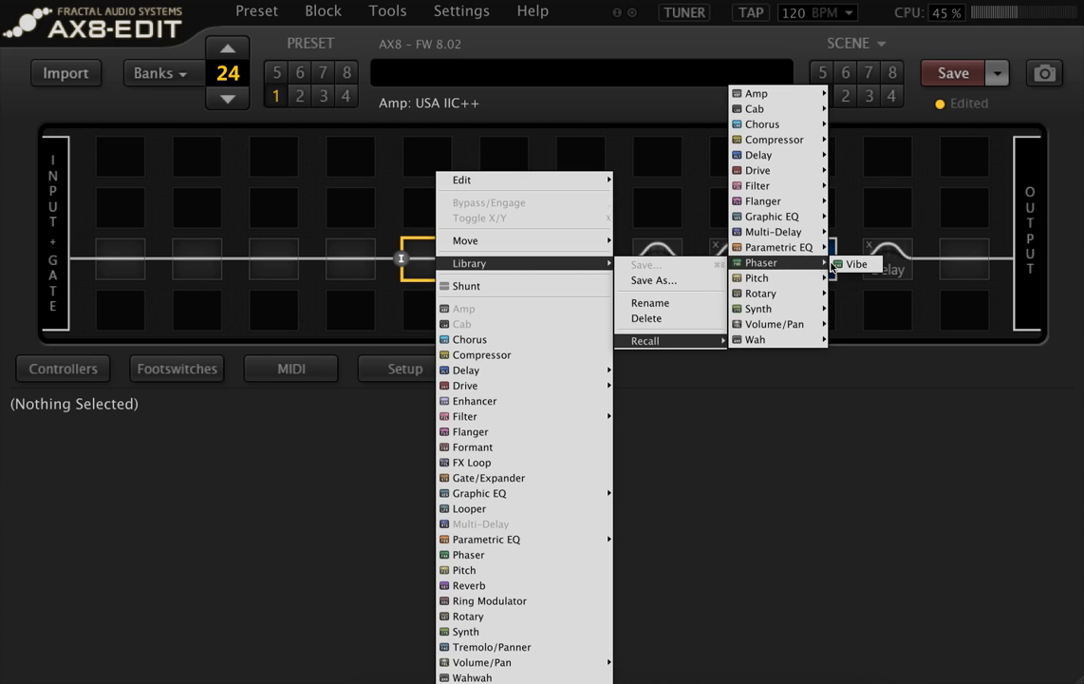
left_click(838, 264)
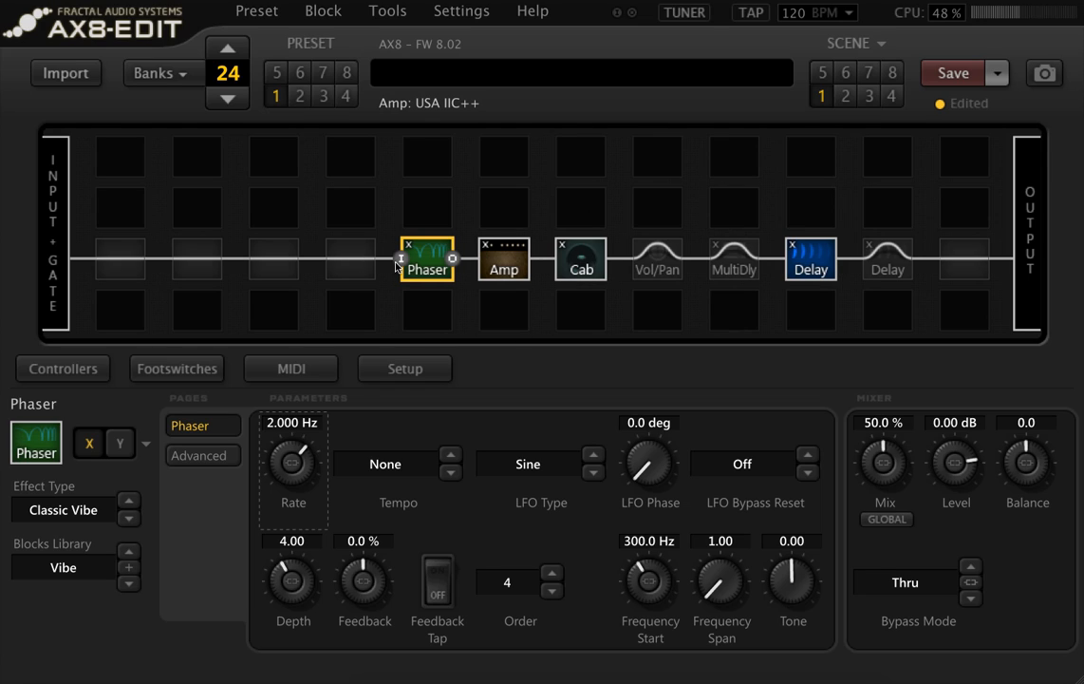
left_click_drag(430, 273, 361, 272)
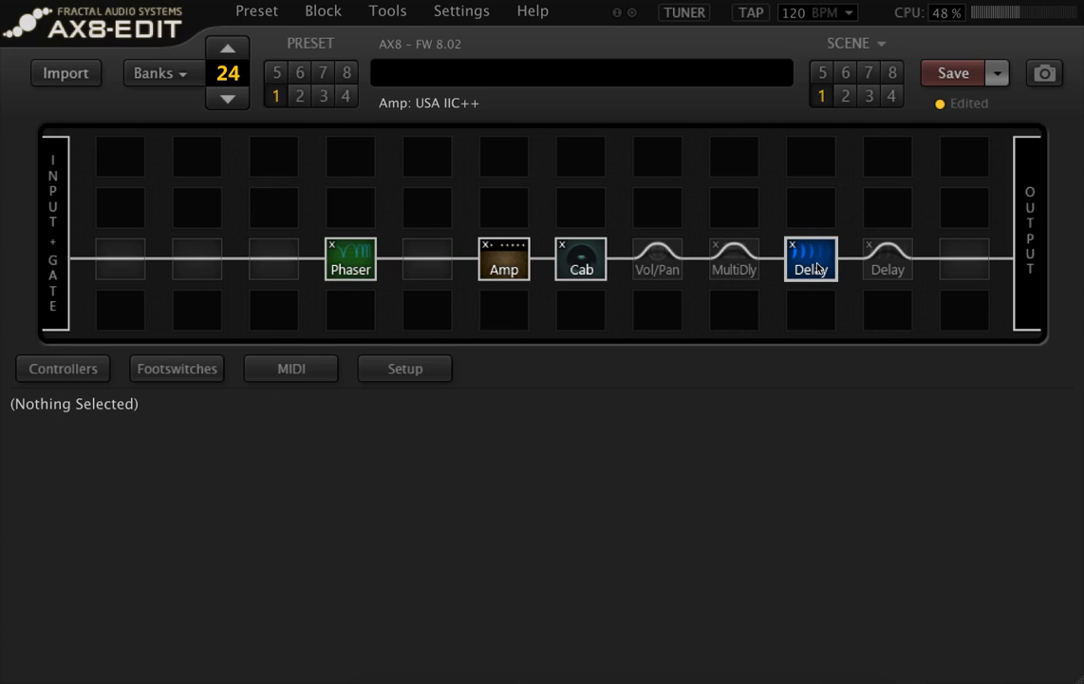
Insert a Drive 1 block between the Phaser and Amp and load the library block "Pre Boost" into it.
left_click(429, 261)
right_click(433, 262)
mouse_move(542, 389)
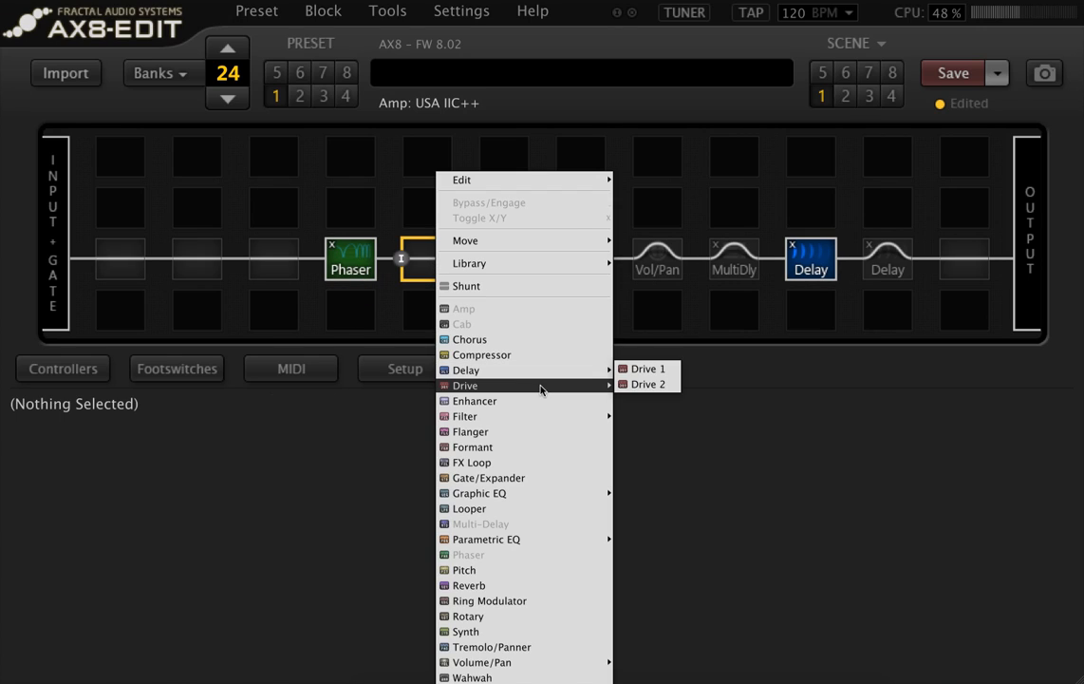
left_click(649, 368)
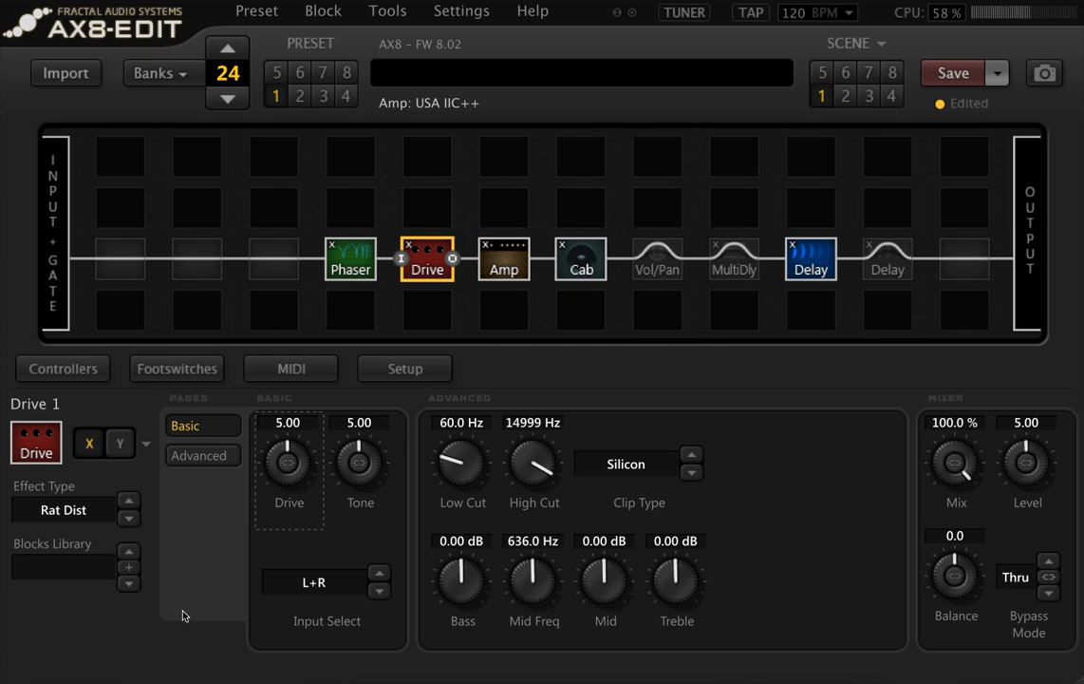
left_click(84, 570)
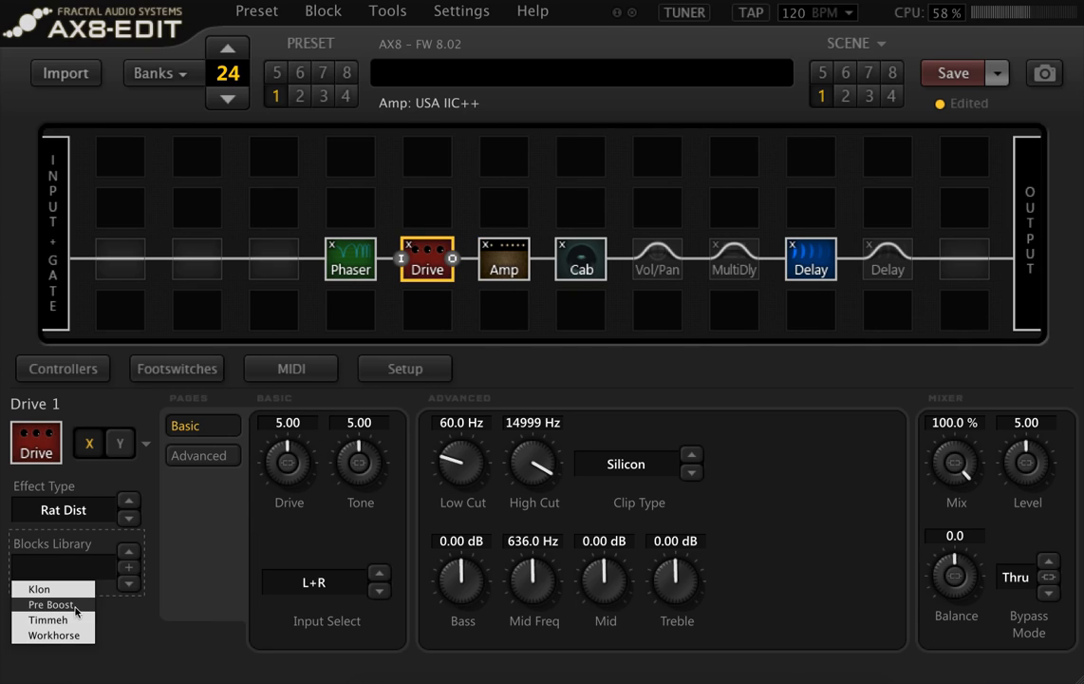
left_click(66, 605)
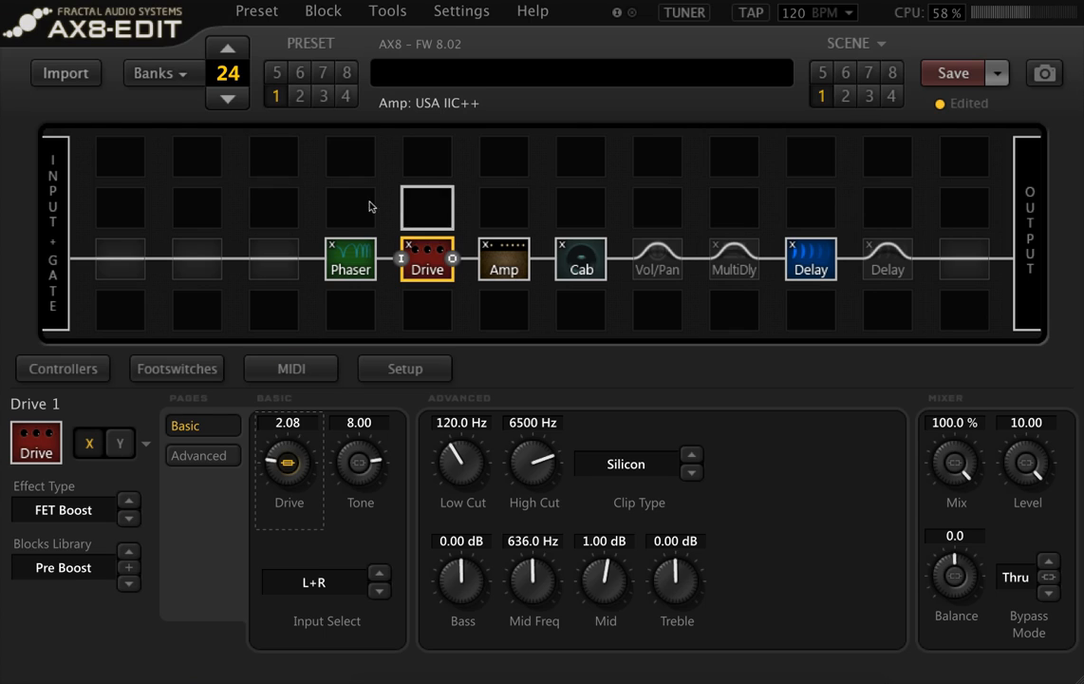
Bypass the Phaser and Drive blocks in scene 1.
left_click(351, 255)
key("space")
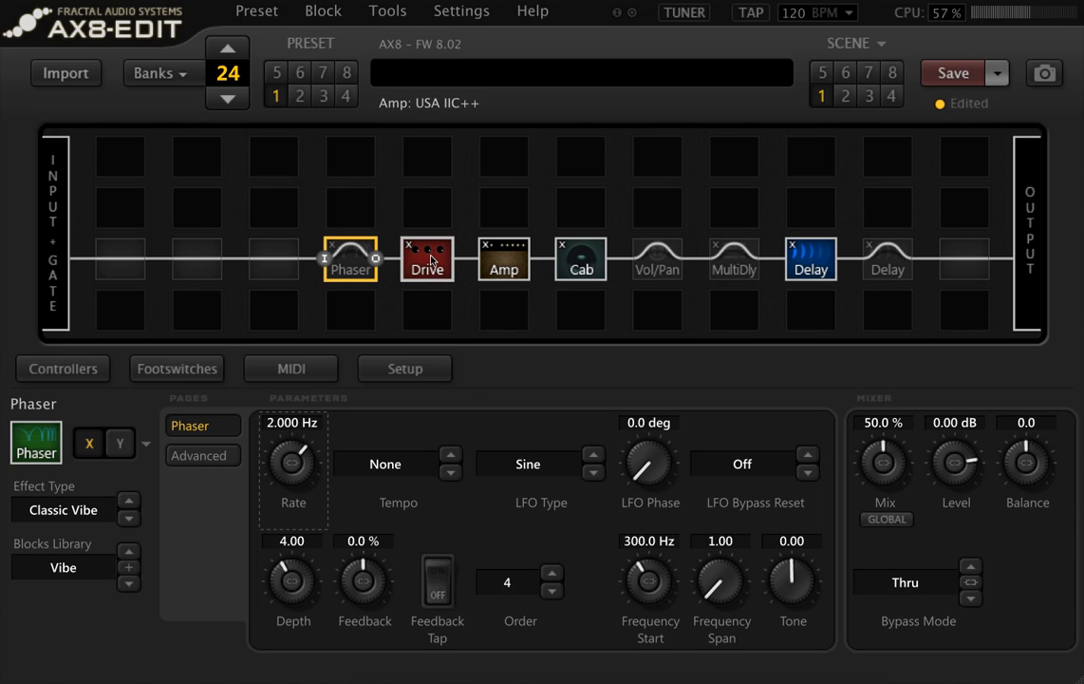
left_click(431, 258)
key("space")
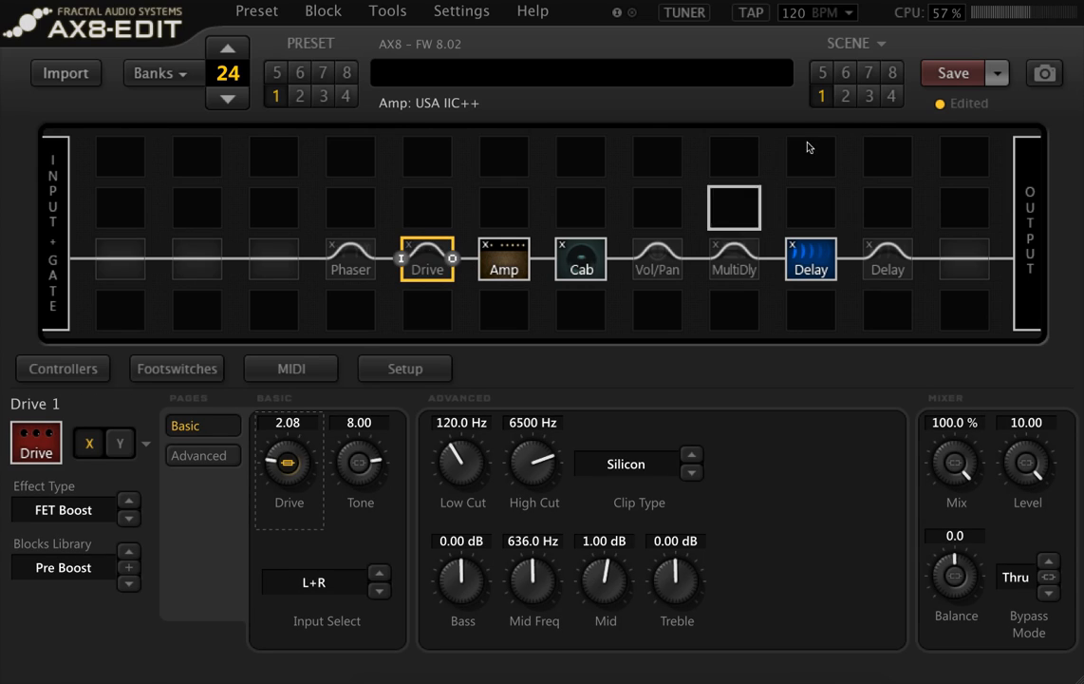
Name the preset "Lib Demo" and save it.
left_click(580, 88)
type("Lib Demo")
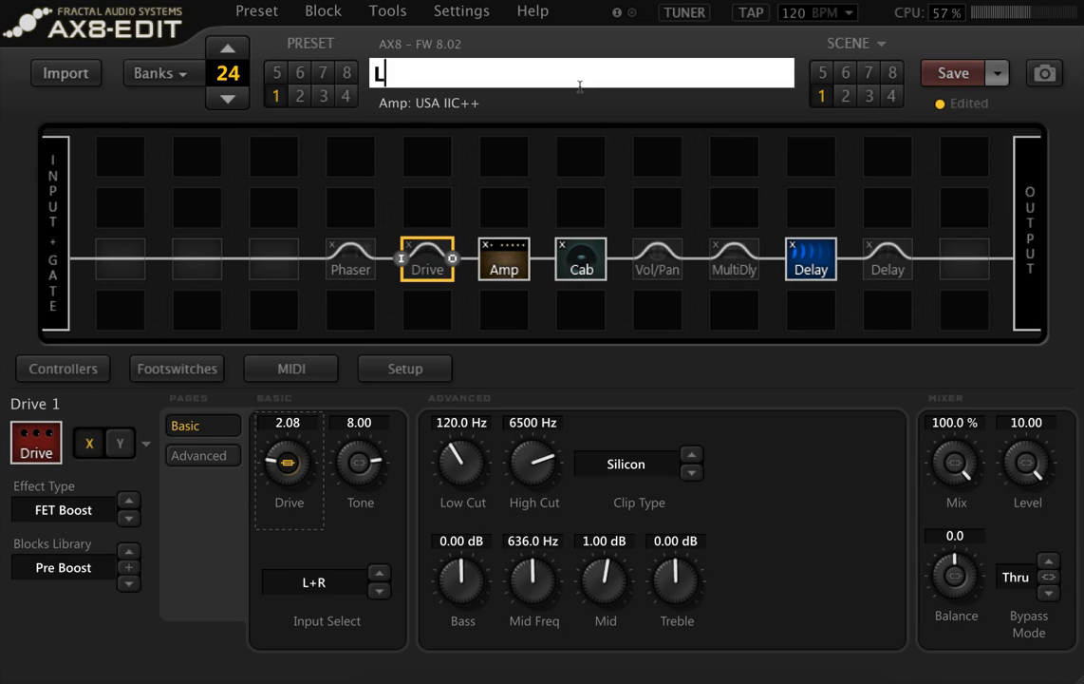
key("Return")
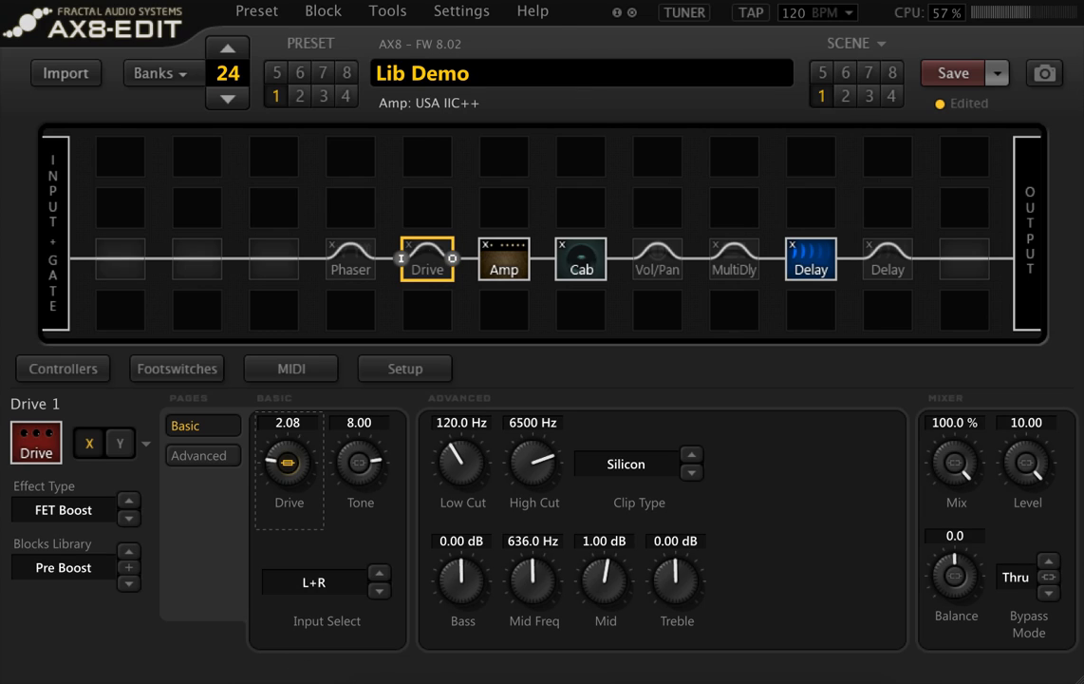
left_click(954, 74)
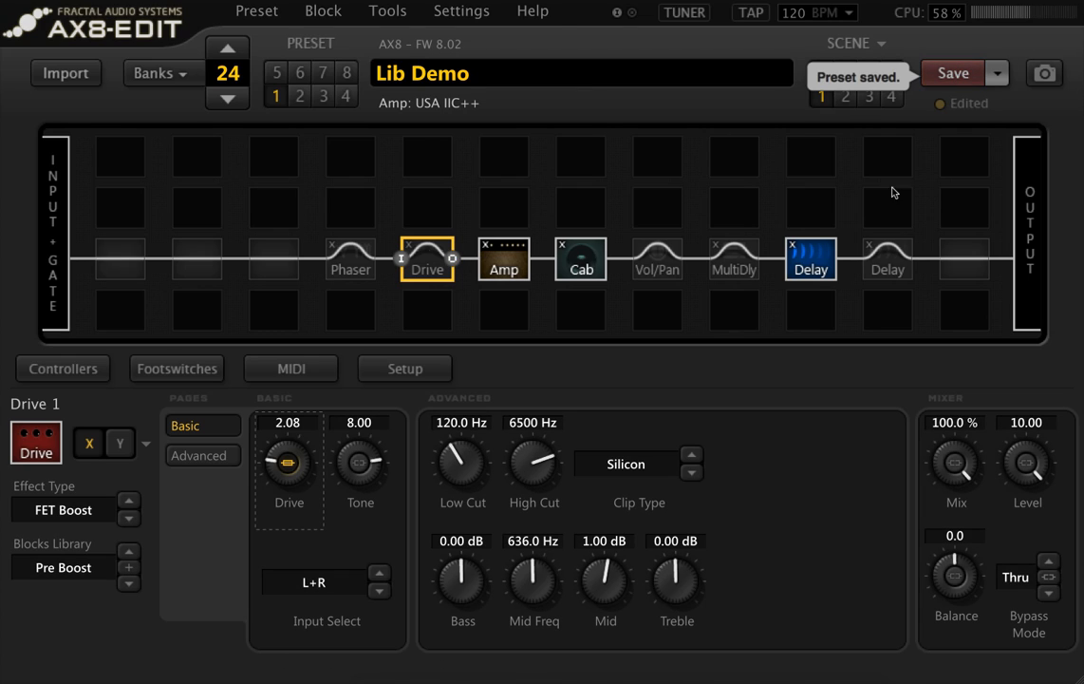
In scene 2, engage the Drive, bypass Vol/Pan, Multi-Delay and Delay 2, and save the preset.
left_click(846, 99)
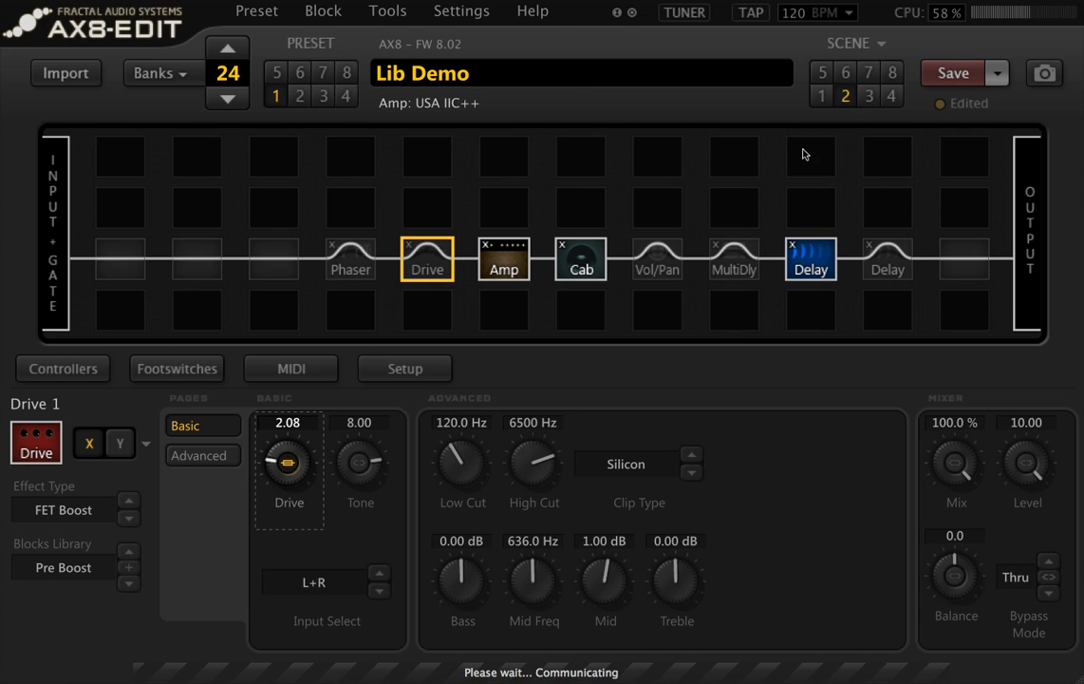
double_click(429, 272)
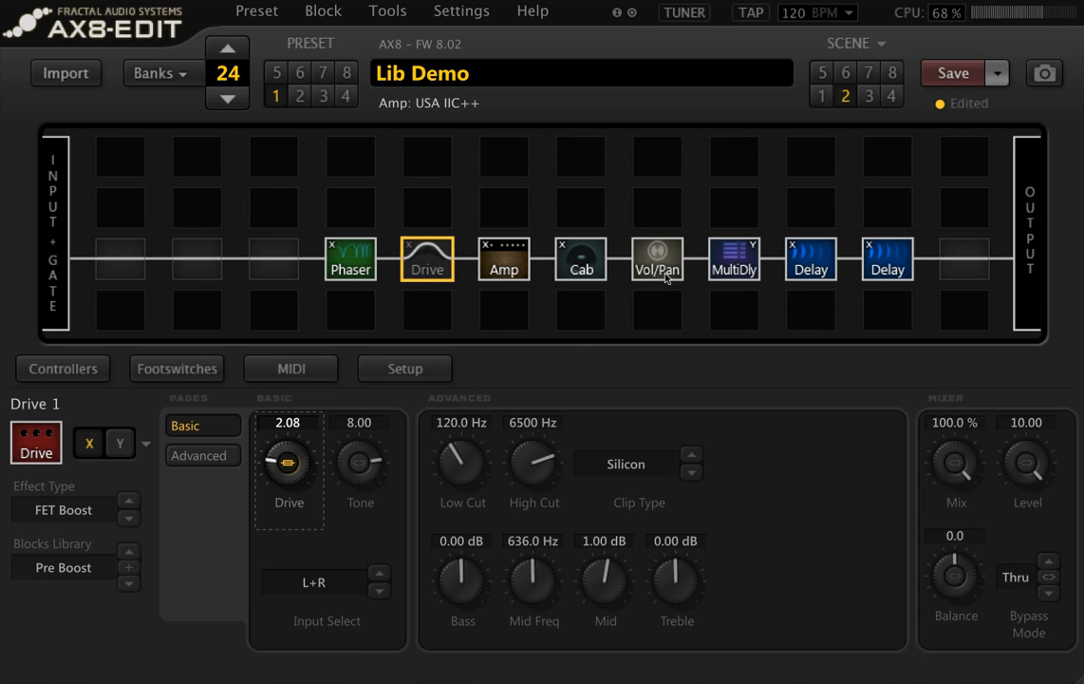
left_click(667, 267)
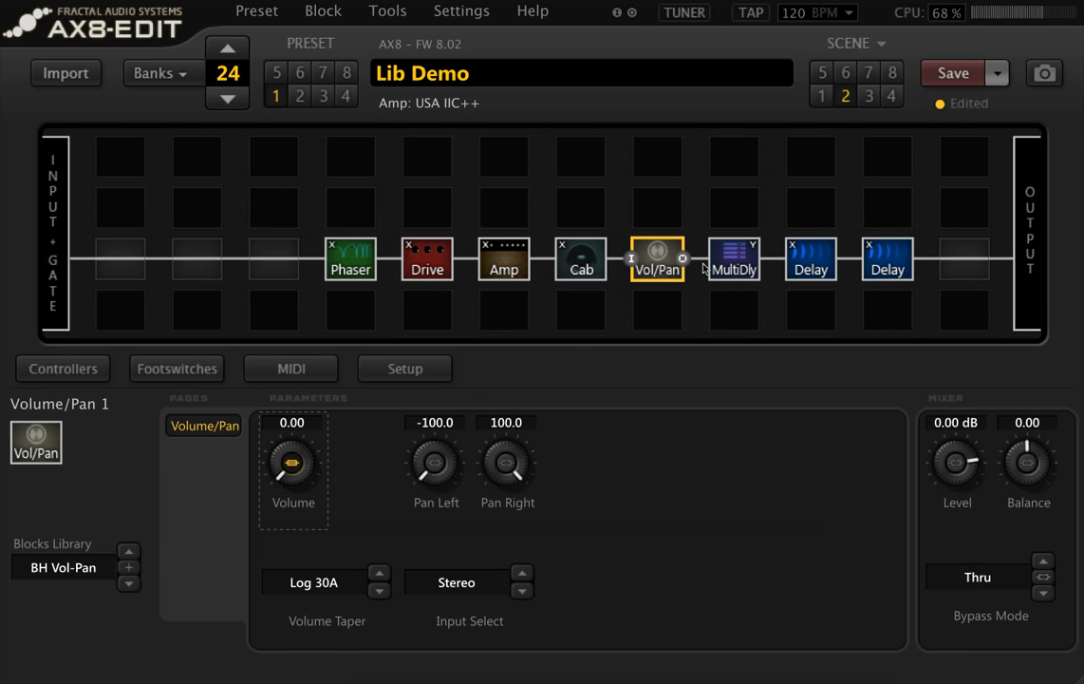
double_click(680, 268)
left_click(736, 254)
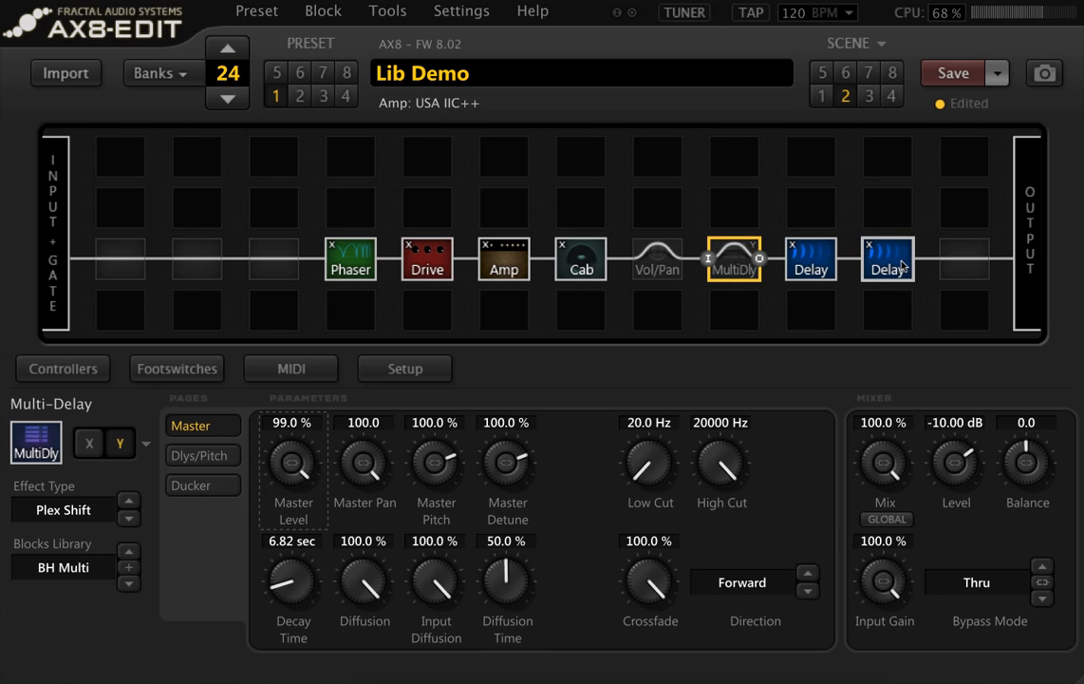
double_click(883, 259)
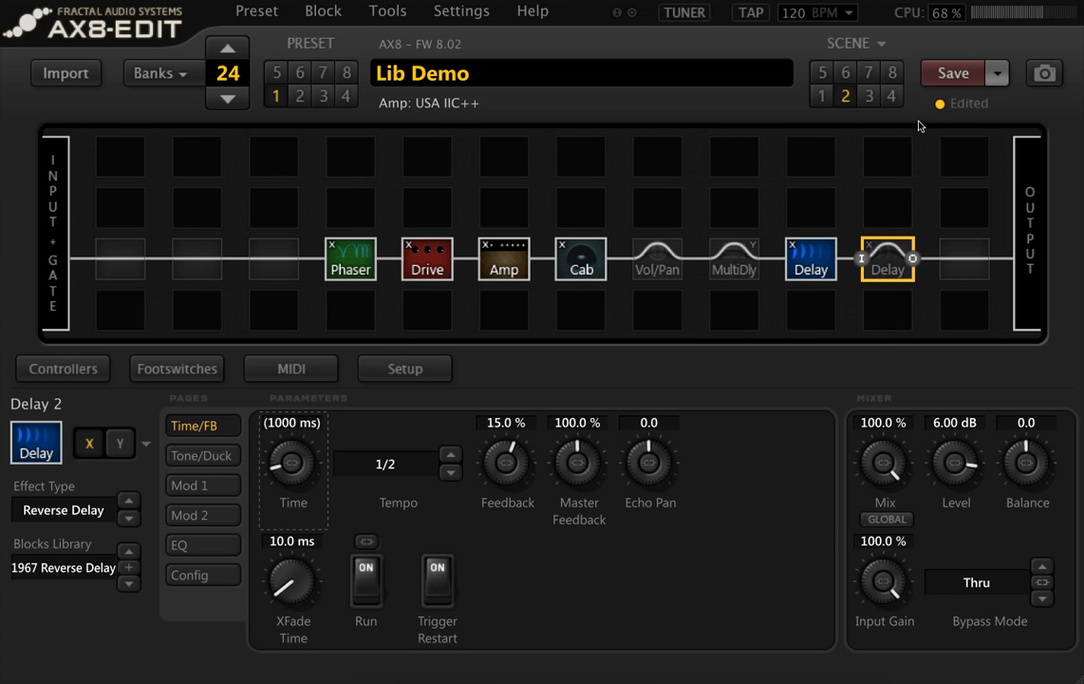
left_click(953, 73)
Switch to scene 3, bypass the Delay 1 block and show the Amp block's parameters.
left_click(870, 96)
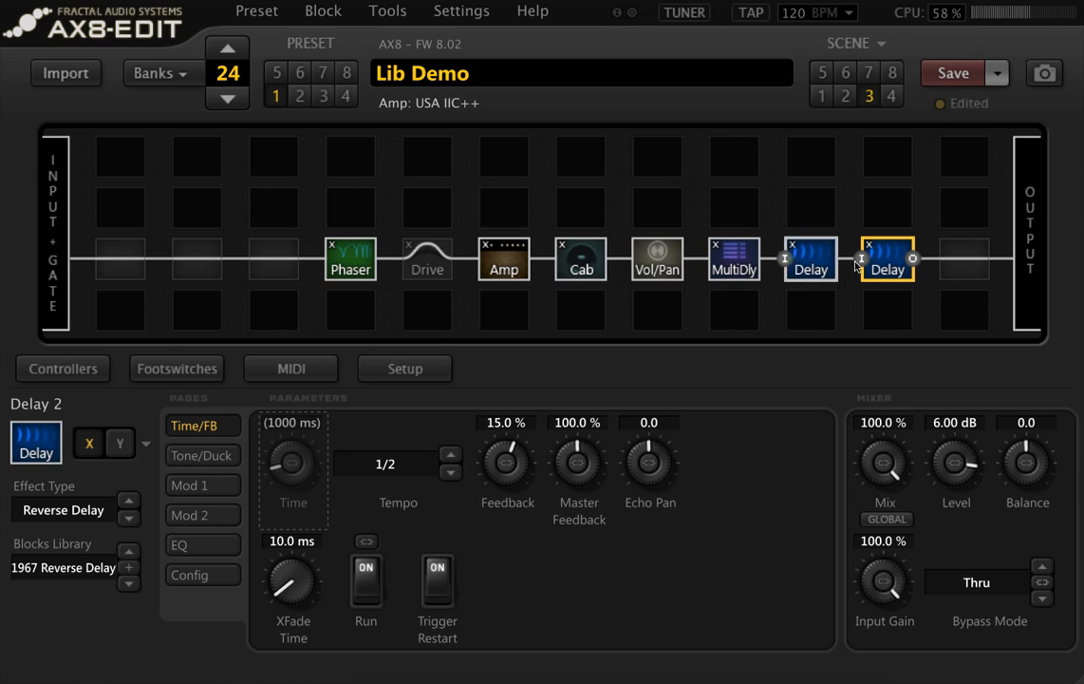
double_click(808, 273)
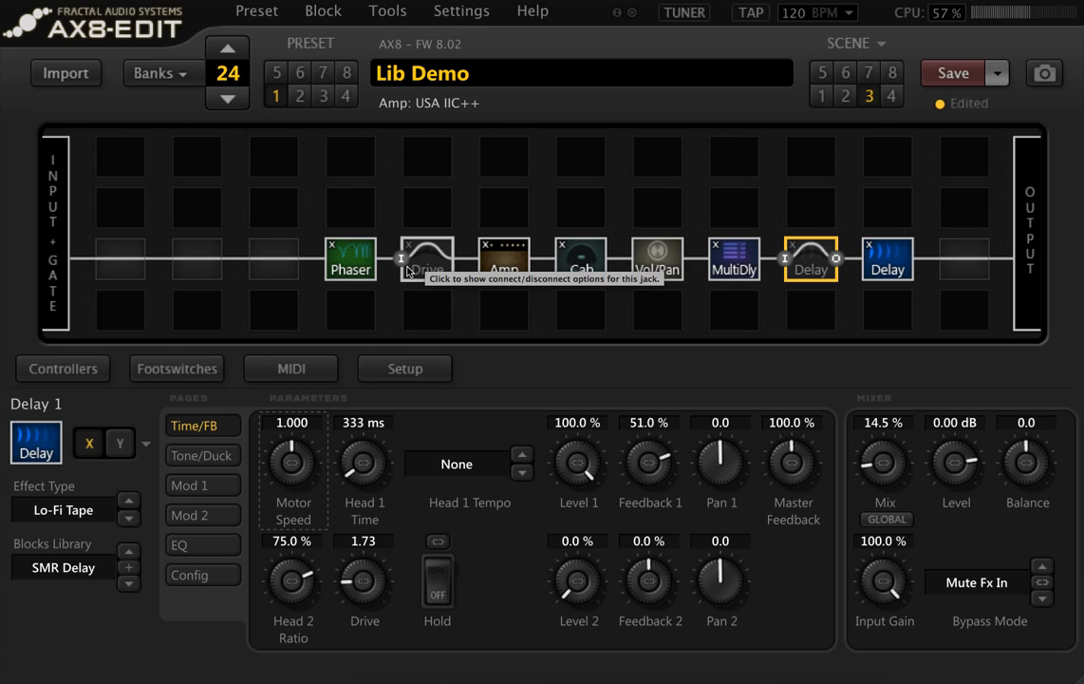
left_click(505, 264)
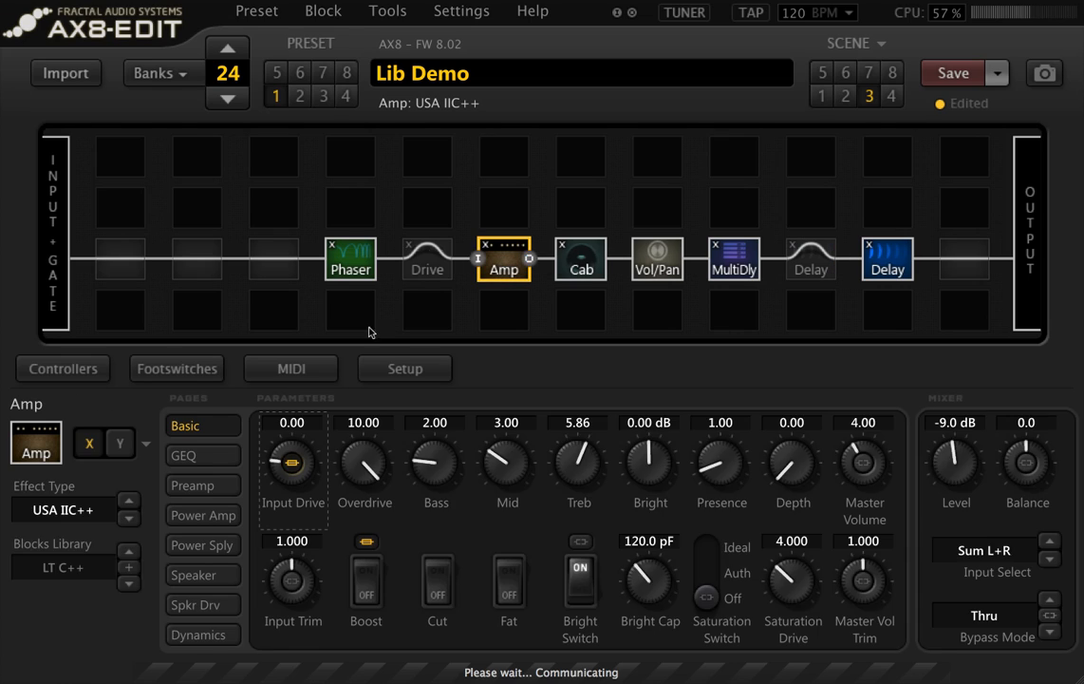
Set scene Controller 1 to 15% for Scene 3.
left_click(91, 371)
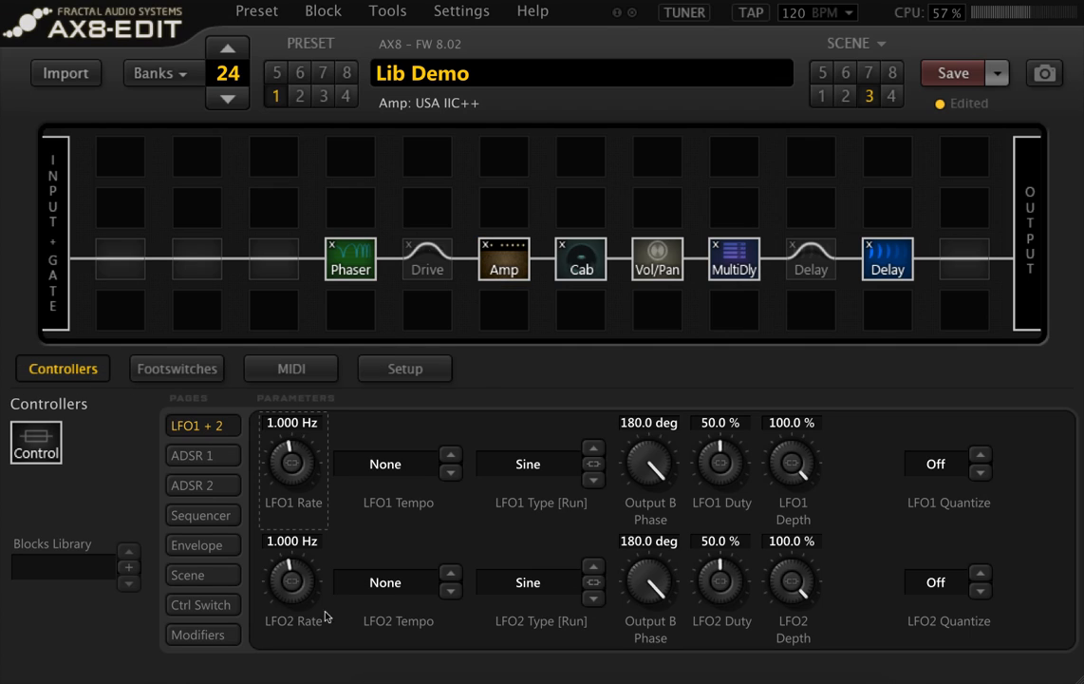
left_click(203, 575)
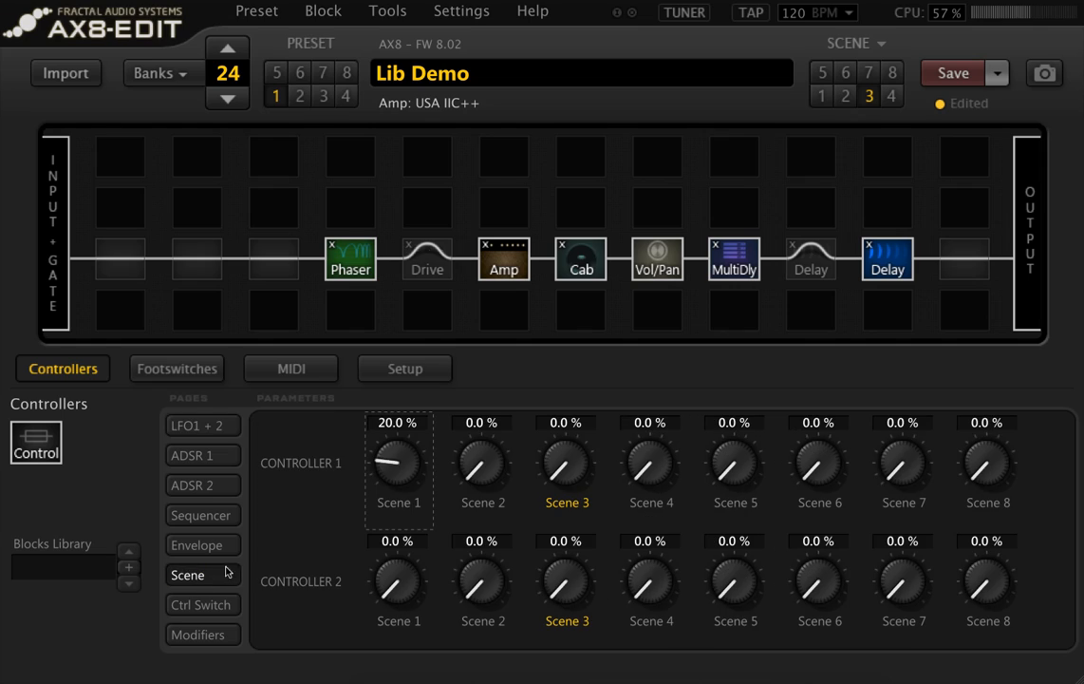
double_click(566, 423)
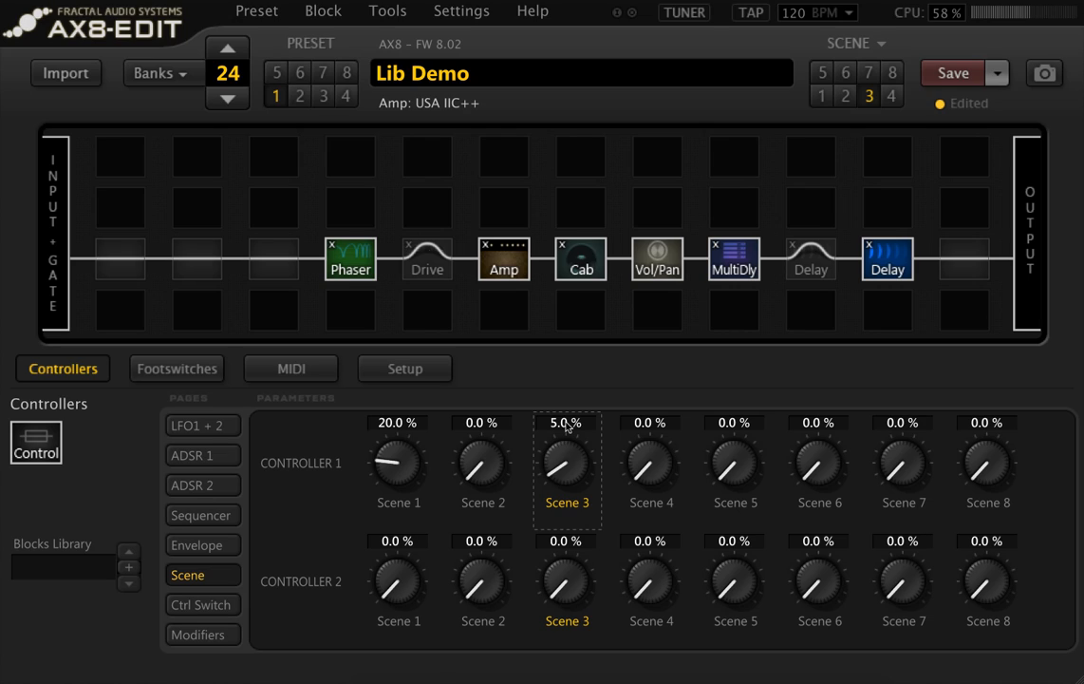
double_click(566, 424)
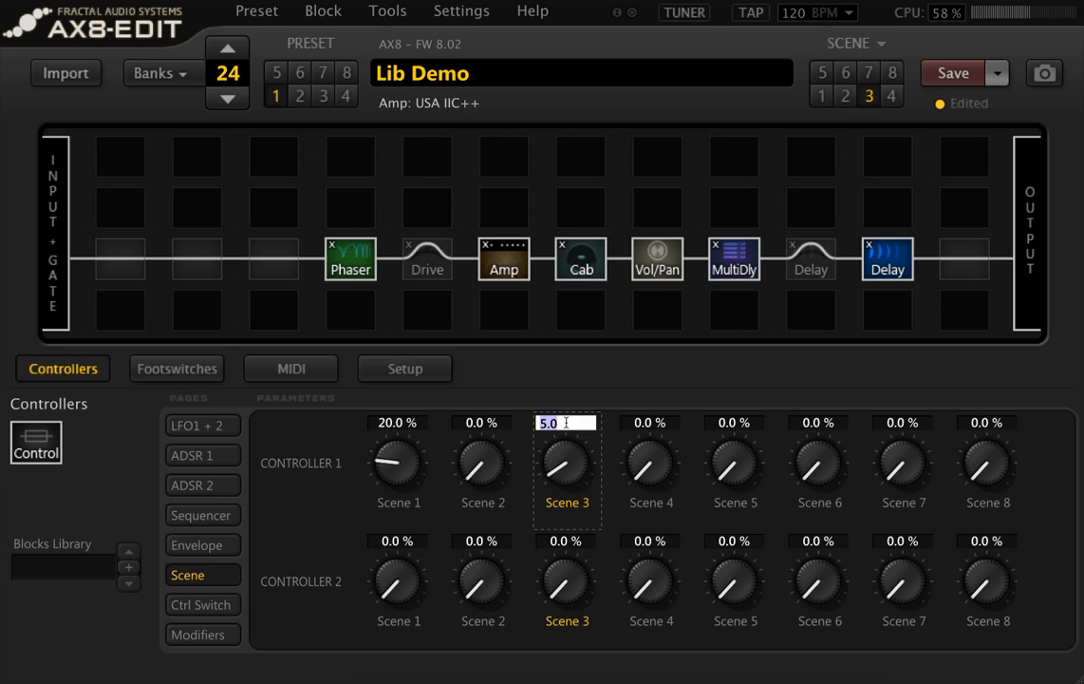
type("15")
key("Return")
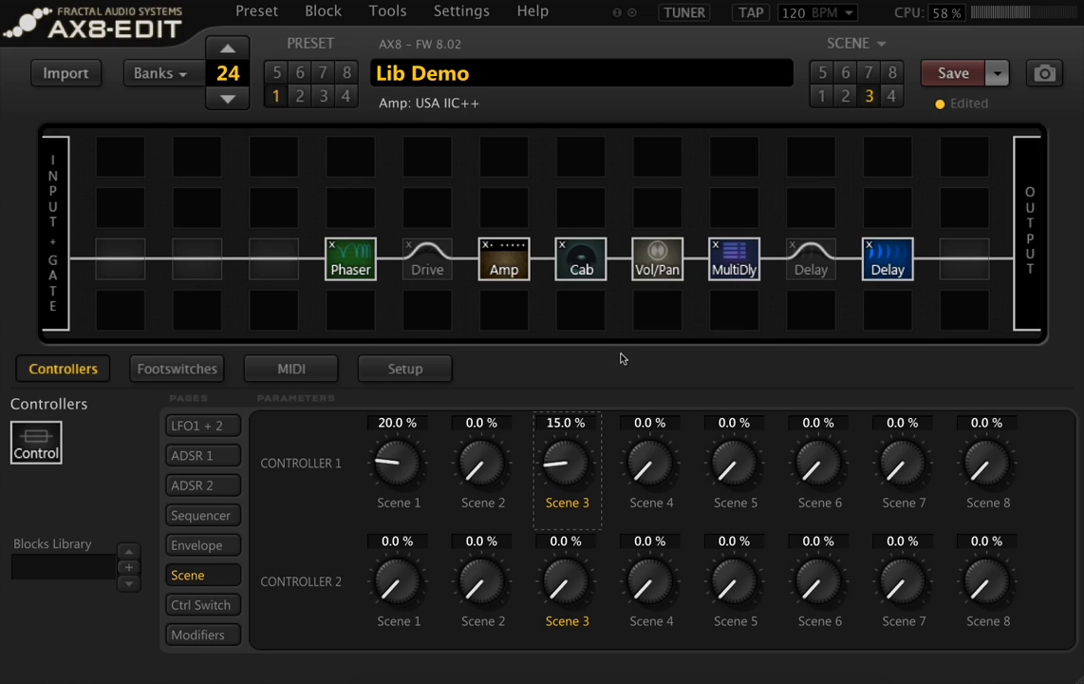
Show the Multi-Delay block's parameters and export the preset to the Desktop as "Lib Demo".
left_click(747, 271)
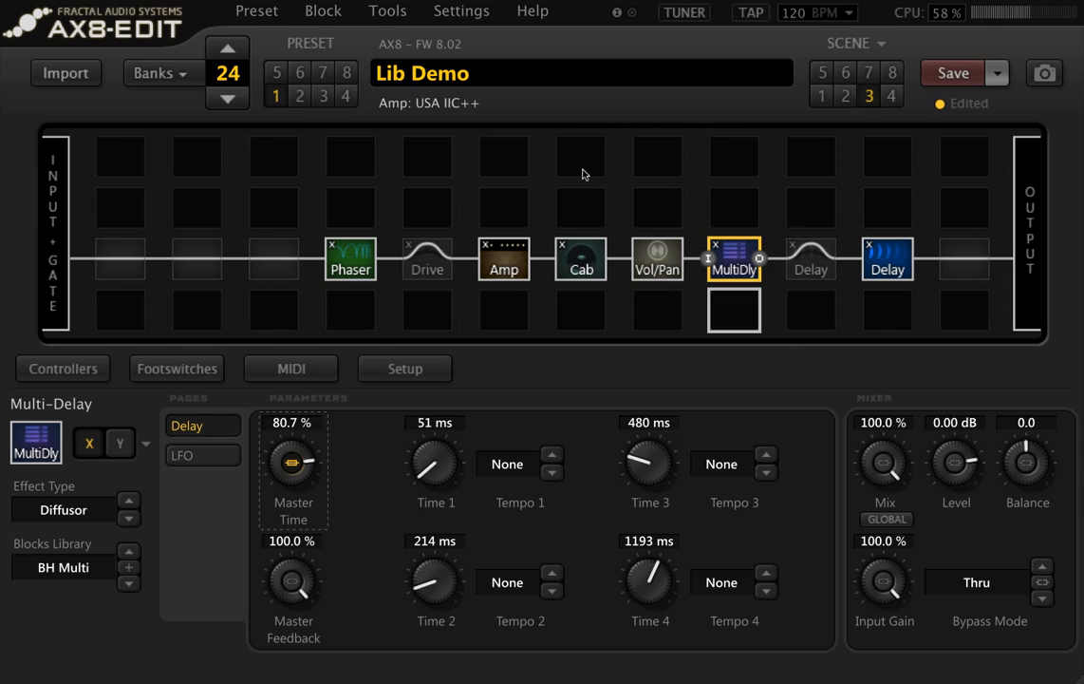
left_click(262, 15)
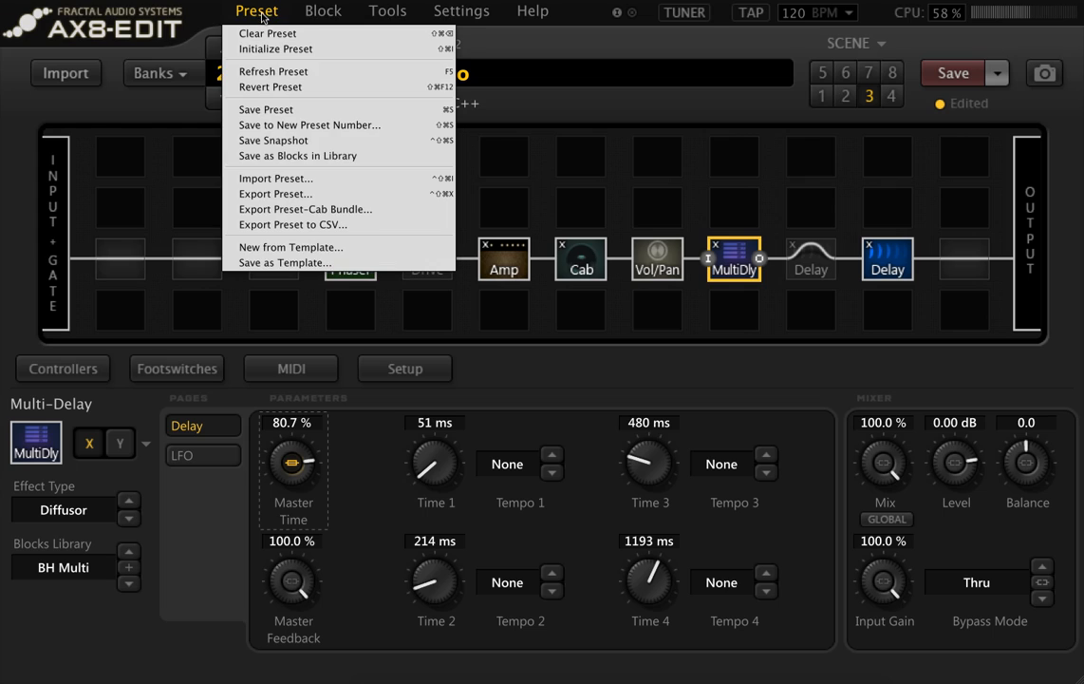
left_click(314, 193)
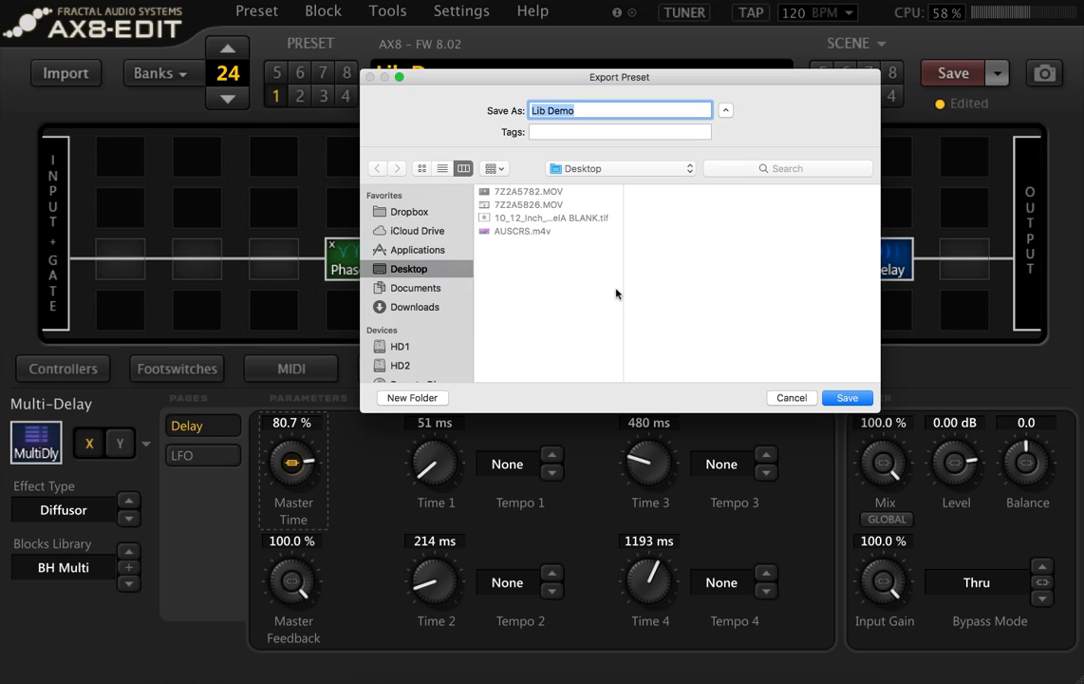
left_click(847, 398)
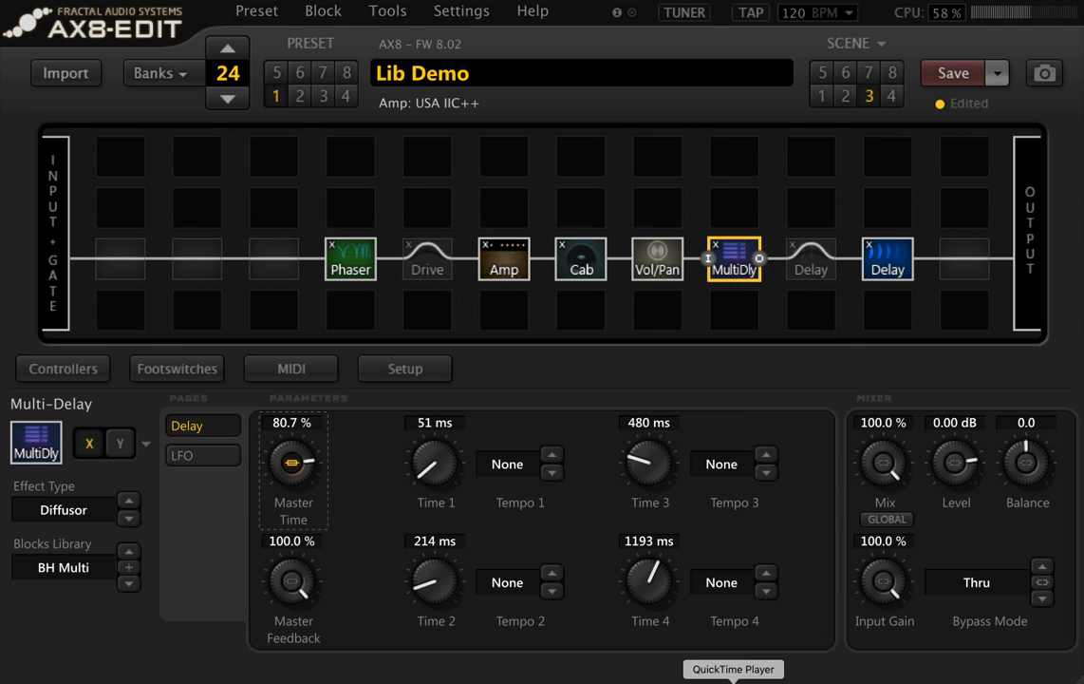